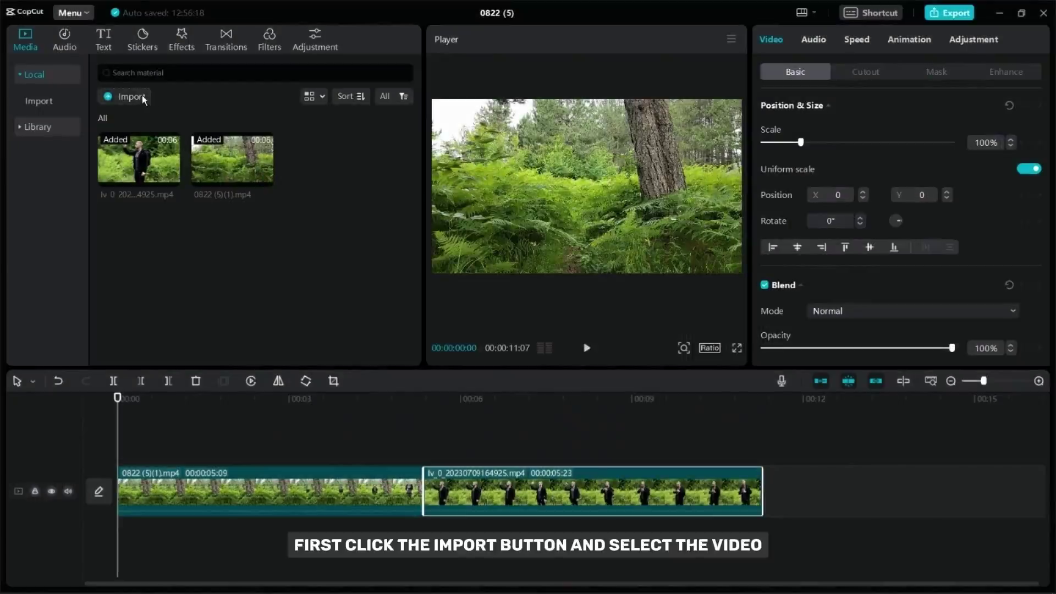
Step: Import stockvideo_01208 from the Downloads folder
{"action": "left_click", "coordinate": [143, 99]}
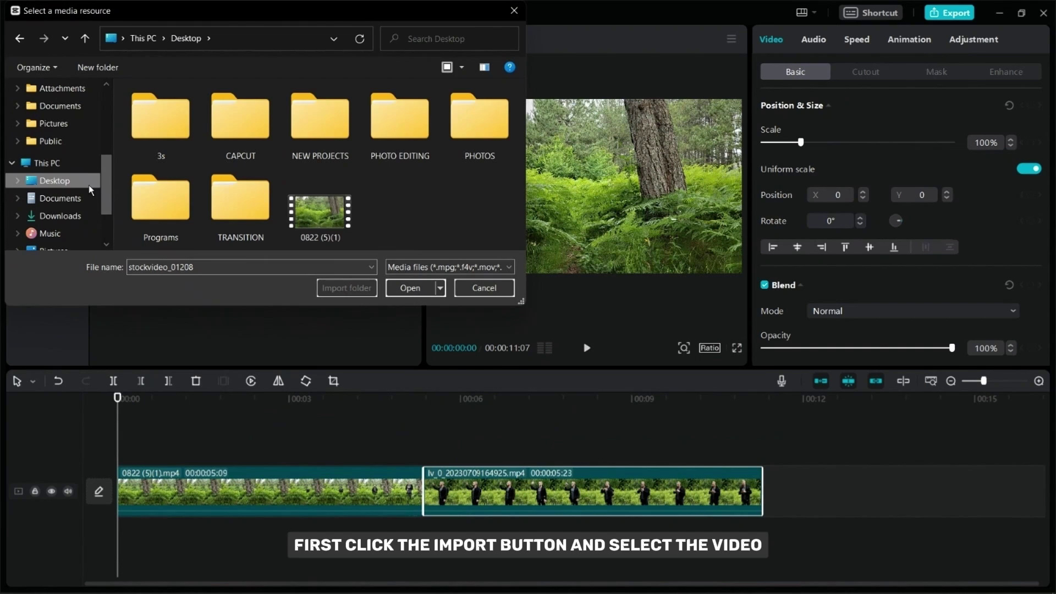
{"action": "left_click", "coordinate": [75, 220]}
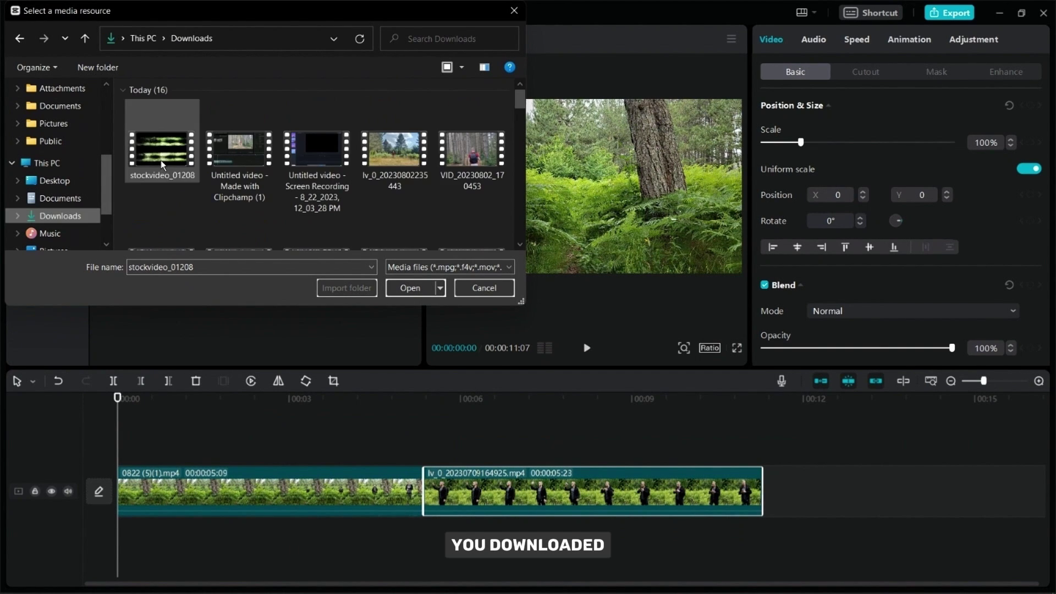
{"action": "double_click", "coordinate": [161, 160]}
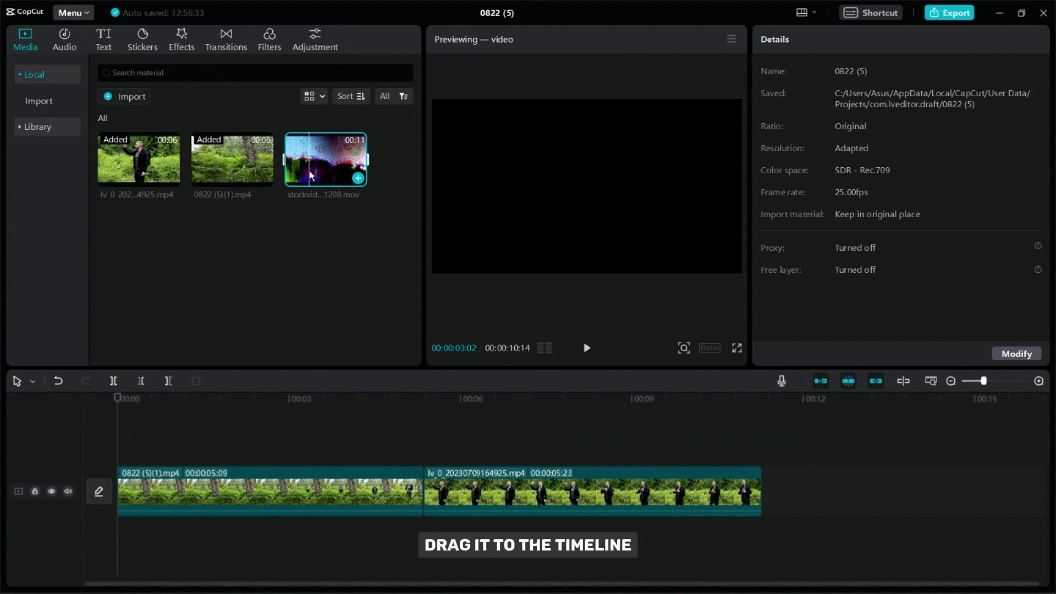
Step: Put stockvideo_01208 on an overlay track, trim off the part after the playhead, and center it over the cut
{"action": "left_click_drag", "start_coordinate": [293, 171], "coordinate": [384, 425]}
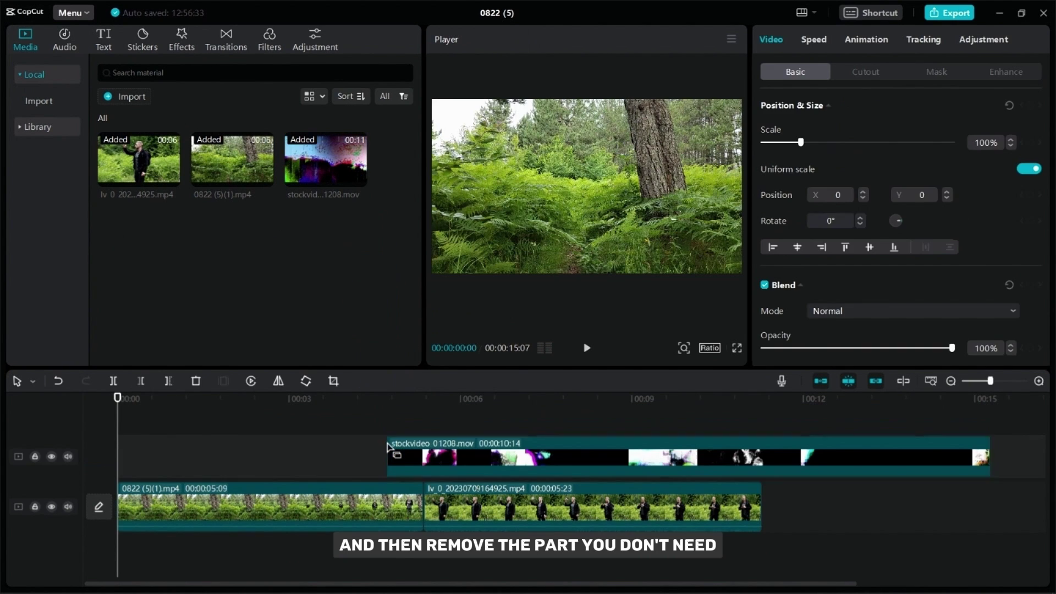
{"action": "left_click", "coordinate": [383, 428]}
{"action": "left_click", "coordinate": [588, 348]}
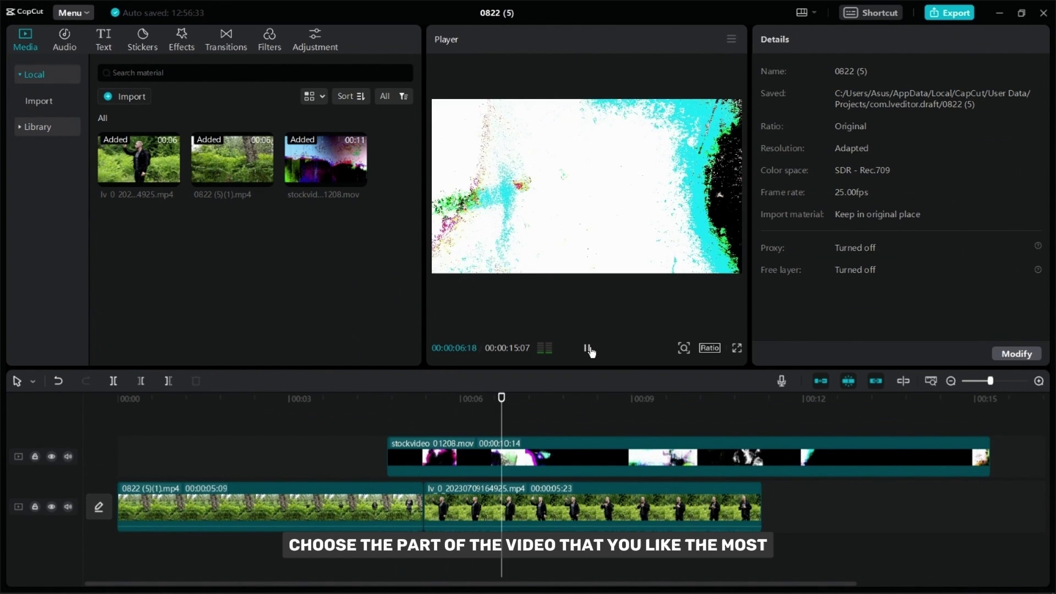
{"action": "left_click", "coordinate": [587, 349]}
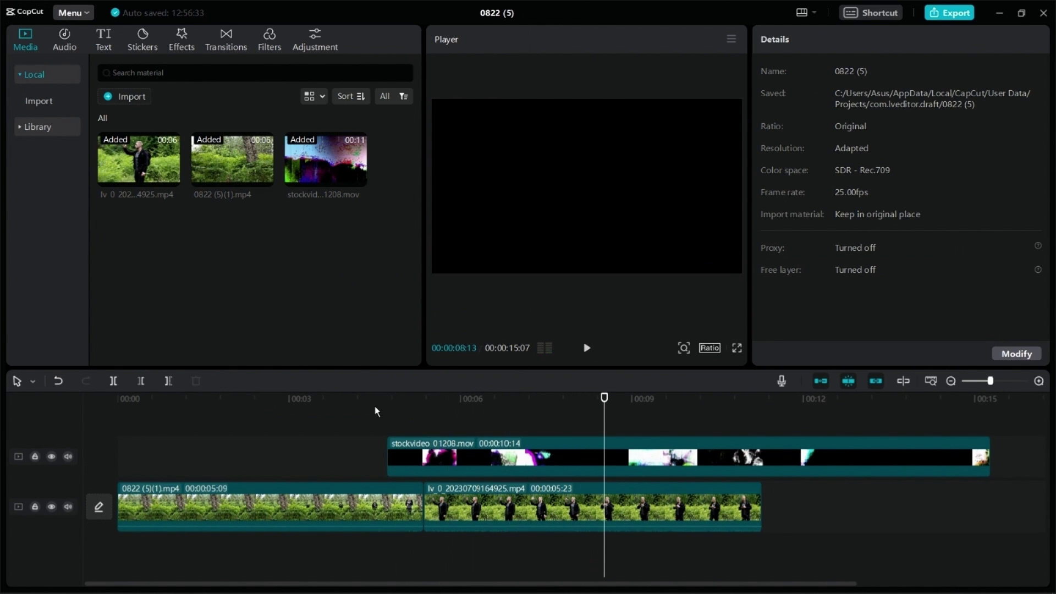
{"action": "left_click", "coordinate": [381, 417]}
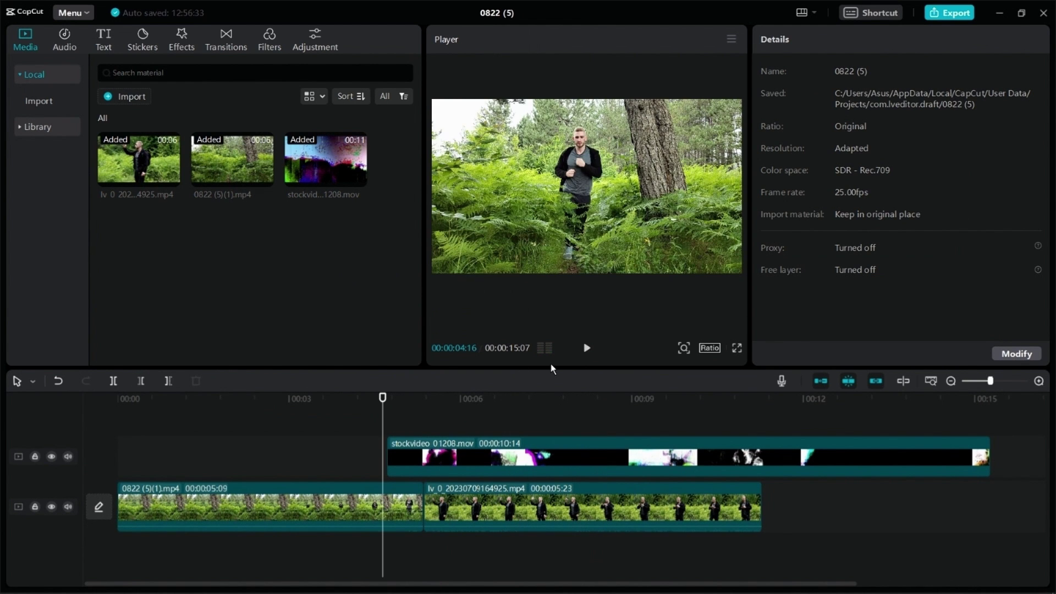
{"action": "left_click", "coordinate": [587, 349]}
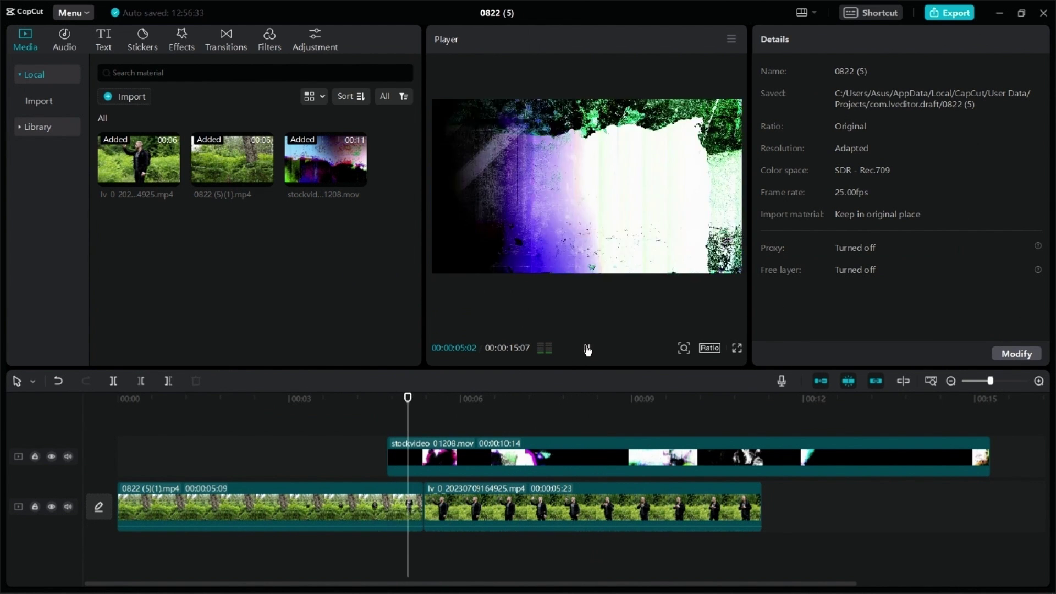
{"action": "left_click", "coordinate": [507, 441]}
{"action": "left_click", "coordinate": [170, 382]}
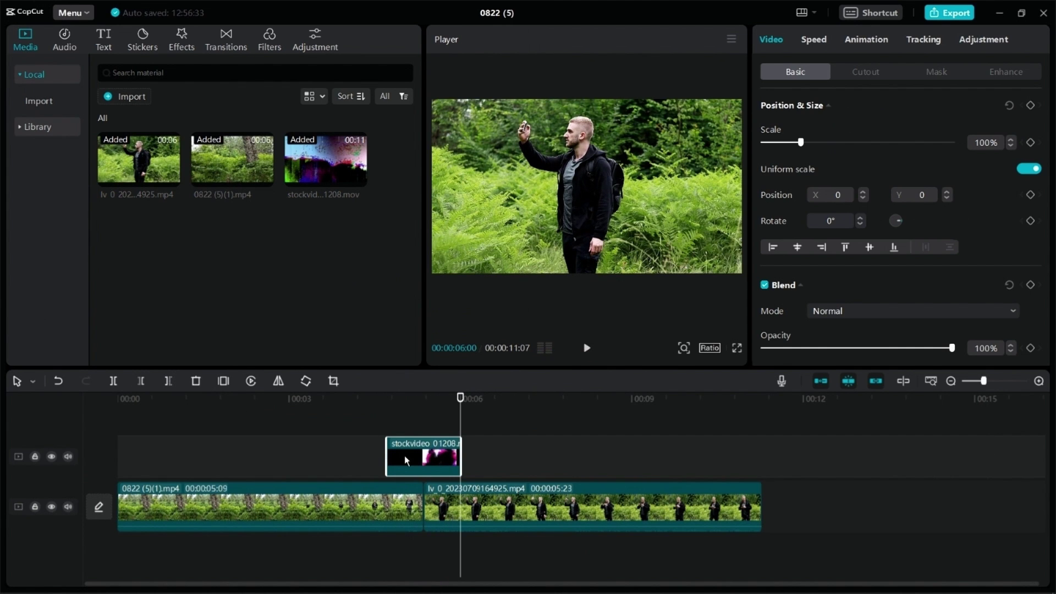
{"action": "left_click_drag", "start_coordinate": [417, 463], "coordinate": [415, 463]}
Step: Set the stockvideo_01208 overlay's blend mode to Brighten
{"action": "left_click", "coordinate": [433, 424]}
{"action": "left_click", "coordinate": [440, 461]}
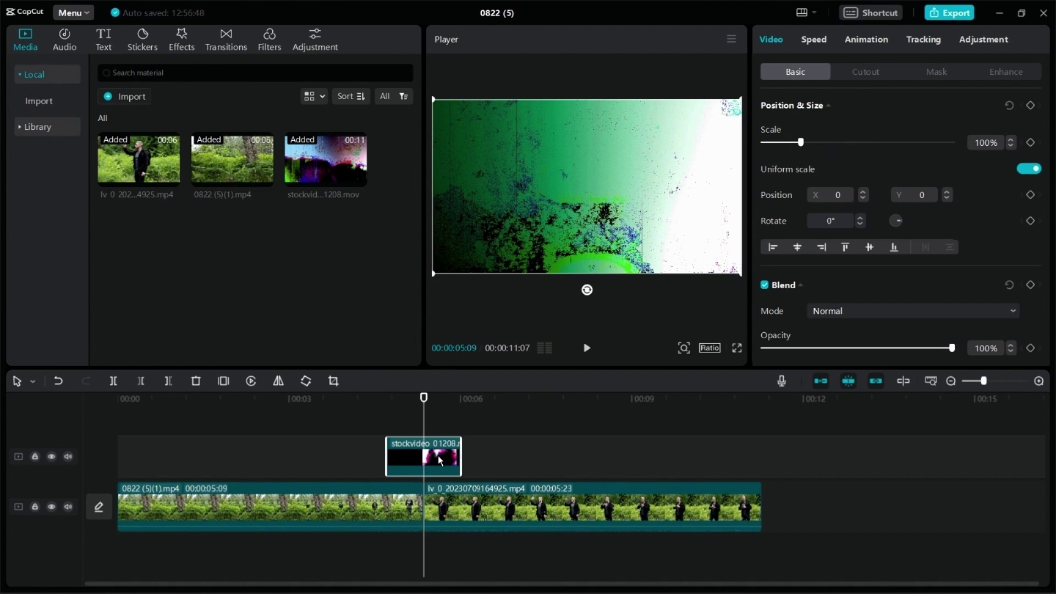
{"action": "left_click", "coordinate": [865, 319]}
{"action": "left_click", "coordinate": [851, 352]}
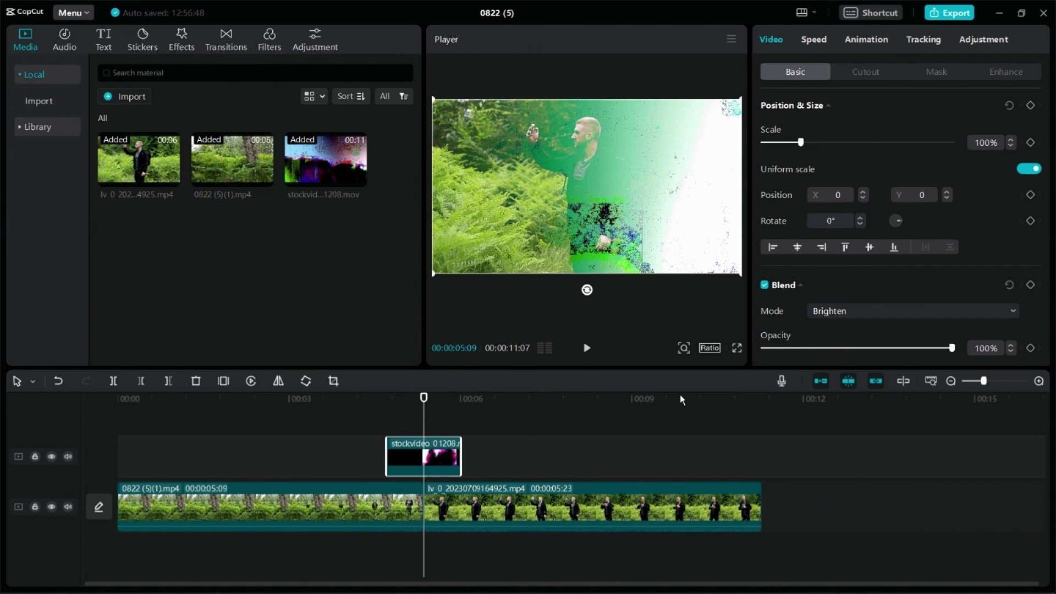
{"action": "left_click", "coordinate": [385, 434]}
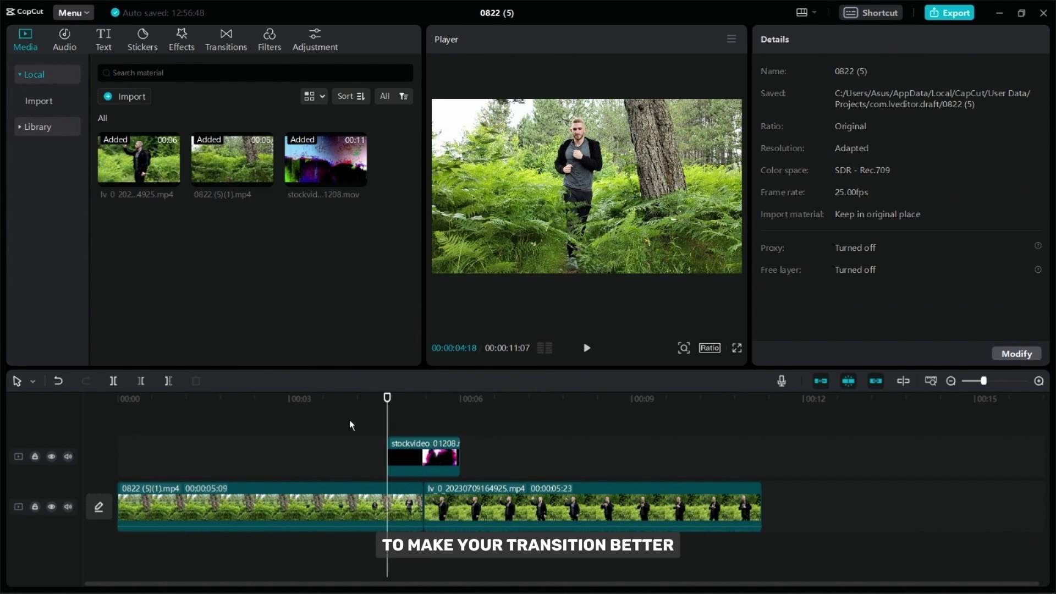
Step: Add the Glitch sound (error) effect and trim it to end with the overlay clip
{"action": "left_click", "coordinate": [68, 34]}
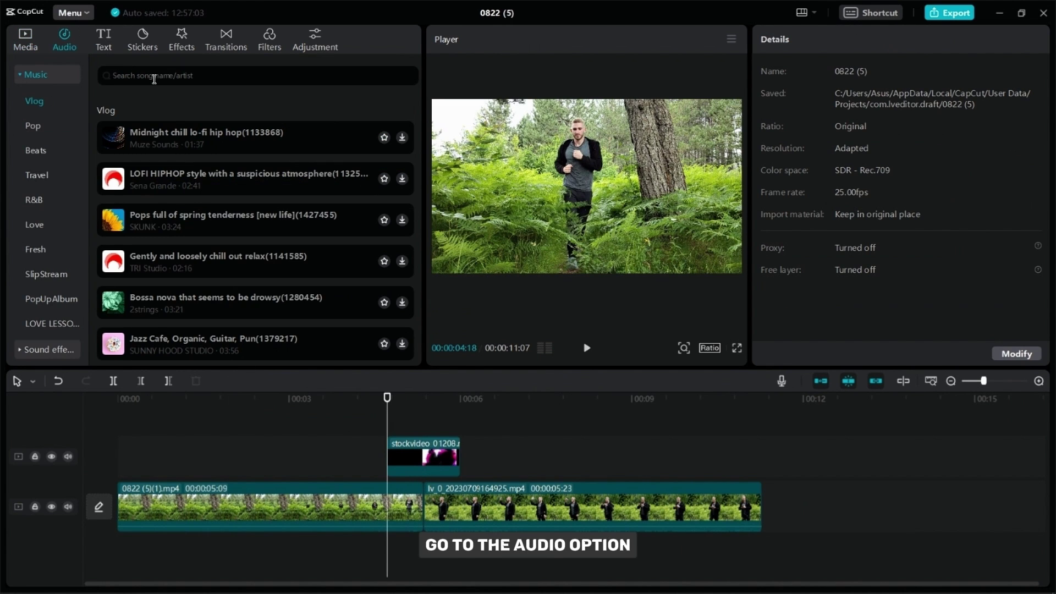
{"action": "left_click", "coordinate": [154, 77]}
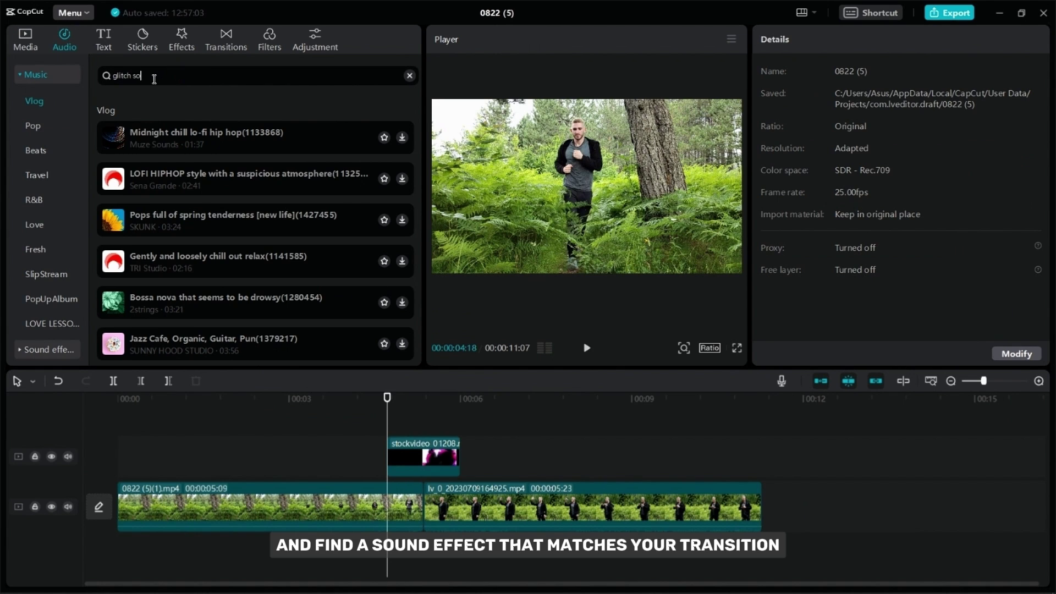
{"action": "key", "text": "Return"}
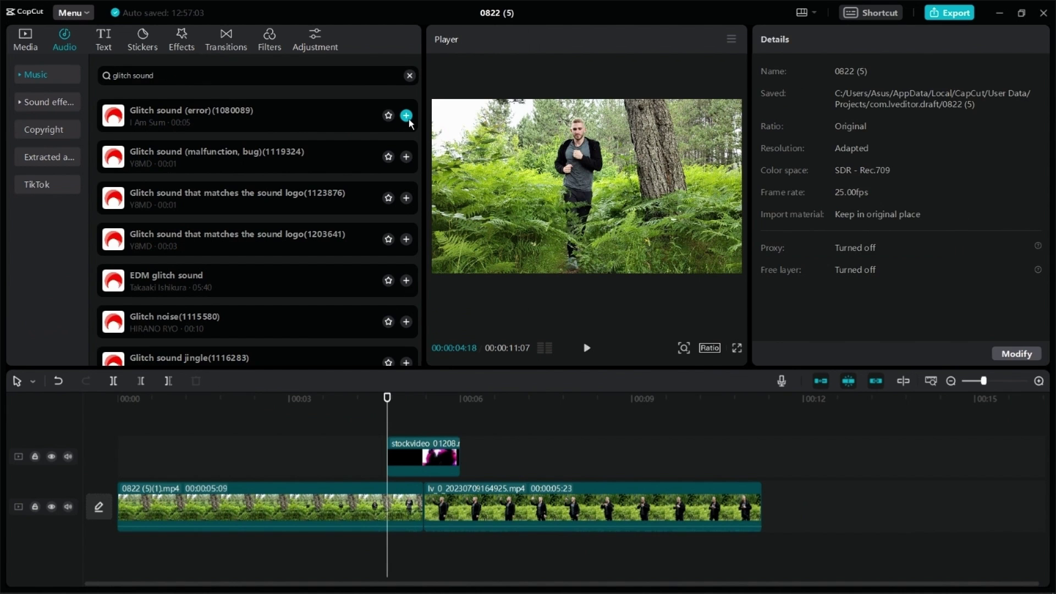
{"action": "left_click", "coordinate": [407, 116]}
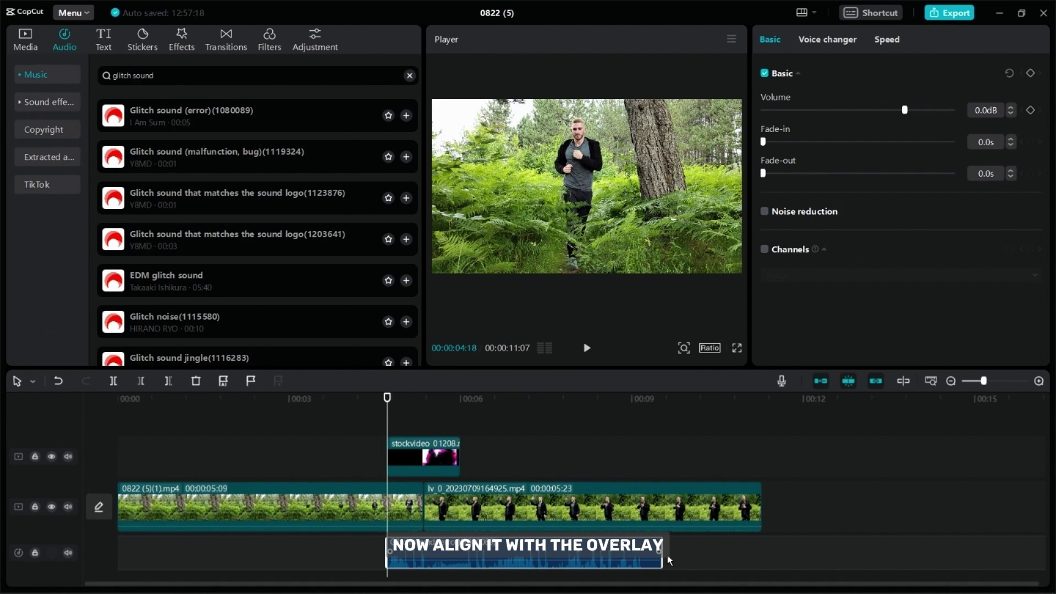
{"action": "left_click_drag", "start_coordinate": [648, 556], "coordinate": [458, 548]}
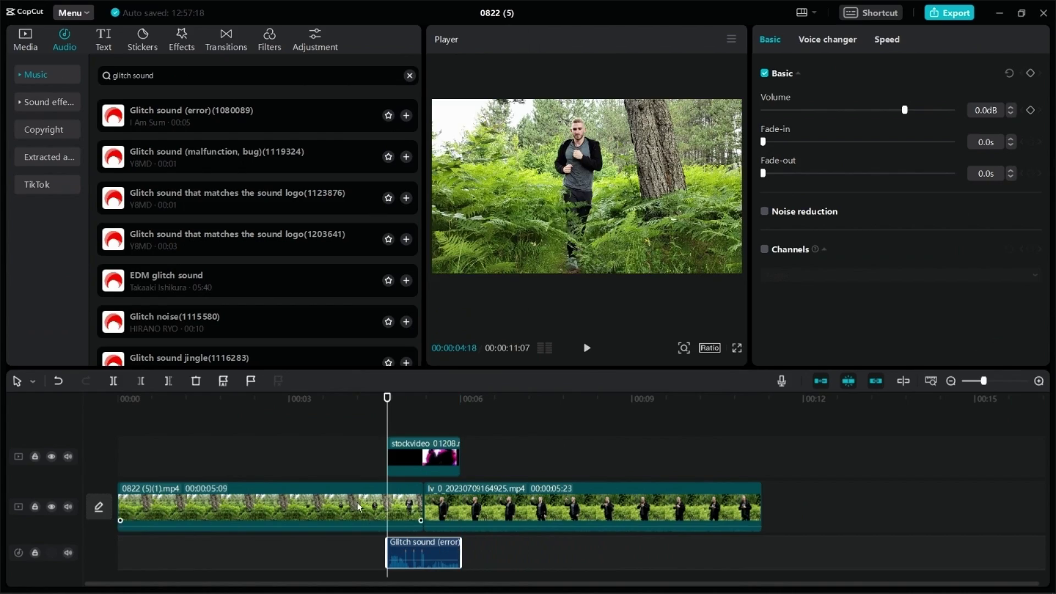
{"action": "left_click", "coordinate": [352, 464]}
Step: Bring 1.mp4 and 2.mp4 into the timeline, with 2.mp4 above starting around 4 seconds
{"action": "key", "text": "Home"}
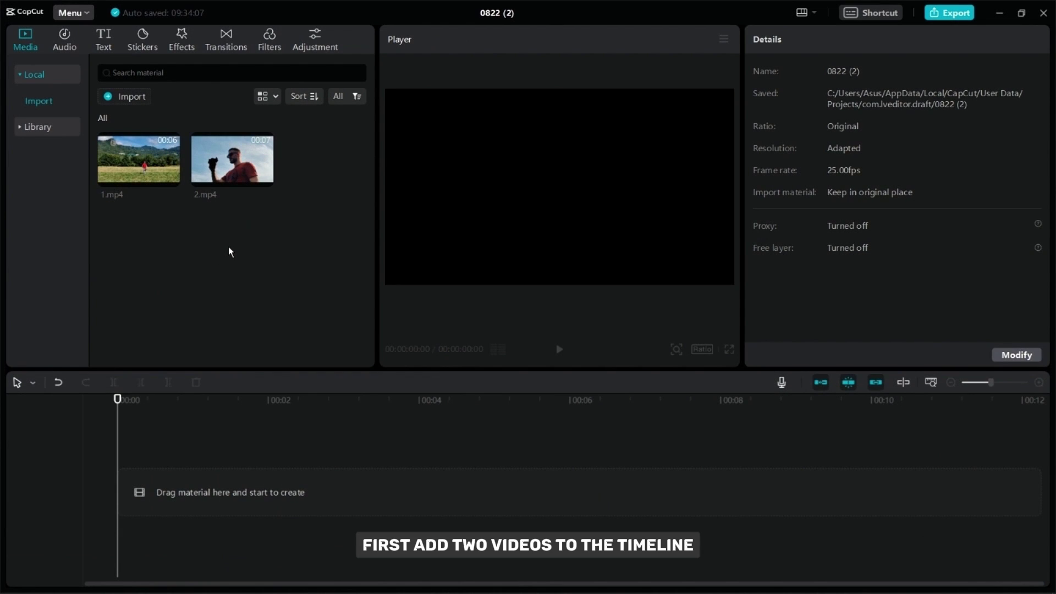
{"action": "left_click_drag", "start_coordinate": [228, 247], "coordinate": [260, 427]}
{"action": "left_click", "coordinate": [245, 430]}
{"action": "left_click", "coordinate": [290, 481]}
Step: Apply a Filmstrip mask to 2.mp4 at 00:00:04:05, collapsed to a thin line tilted -68°
{"action": "left_click", "coordinate": [228, 428]}
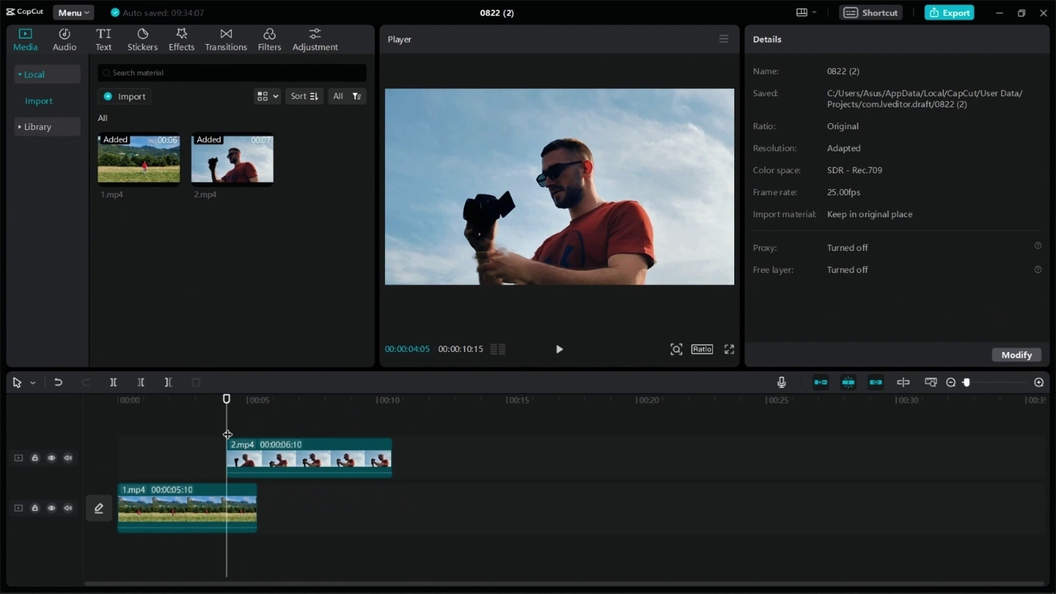
{"action": "left_click", "coordinate": [249, 444]}
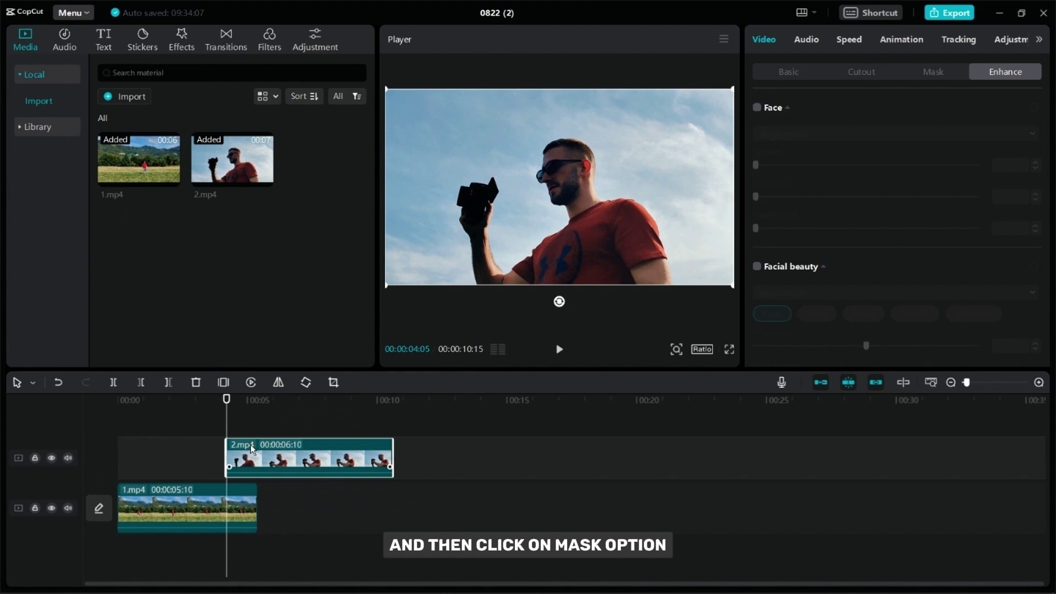
{"action": "left_click", "coordinate": [937, 75]}
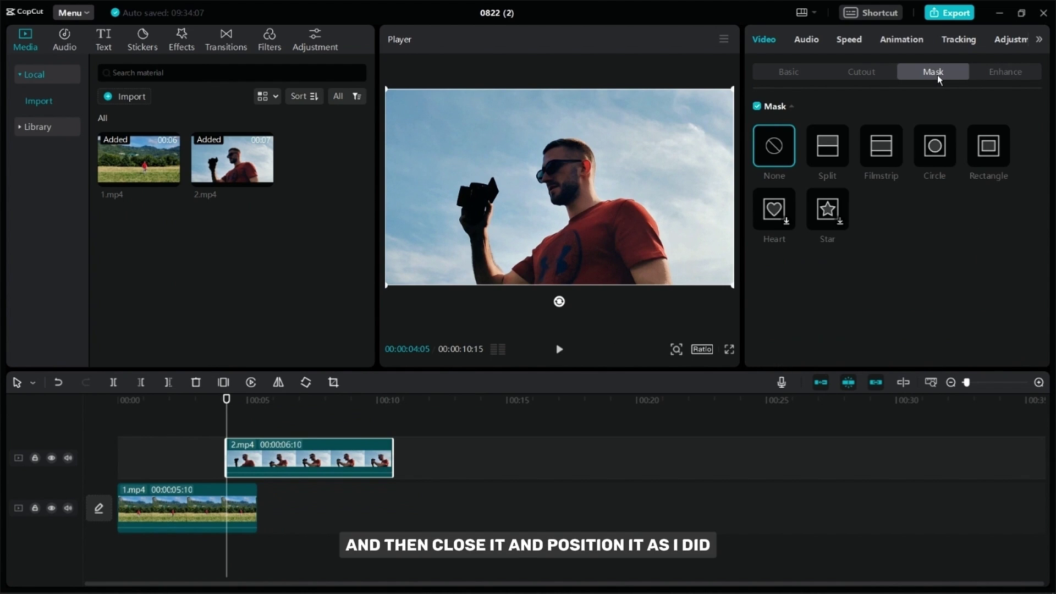
{"action": "left_click", "coordinate": [886, 148]}
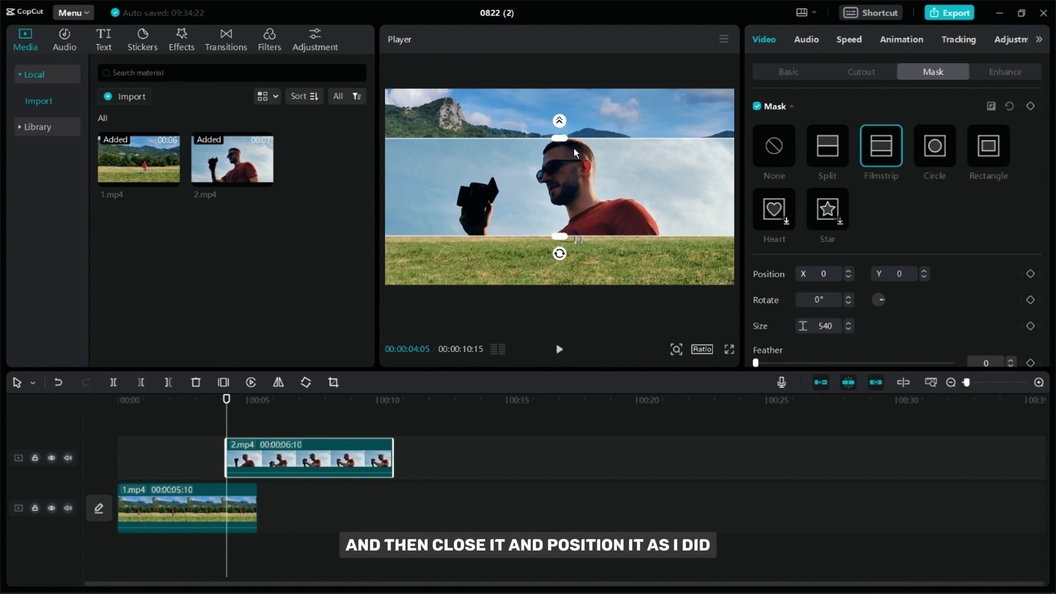
{"action": "left_click_drag", "start_coordinate": [555, 137], "coordinate": [590, 209]}
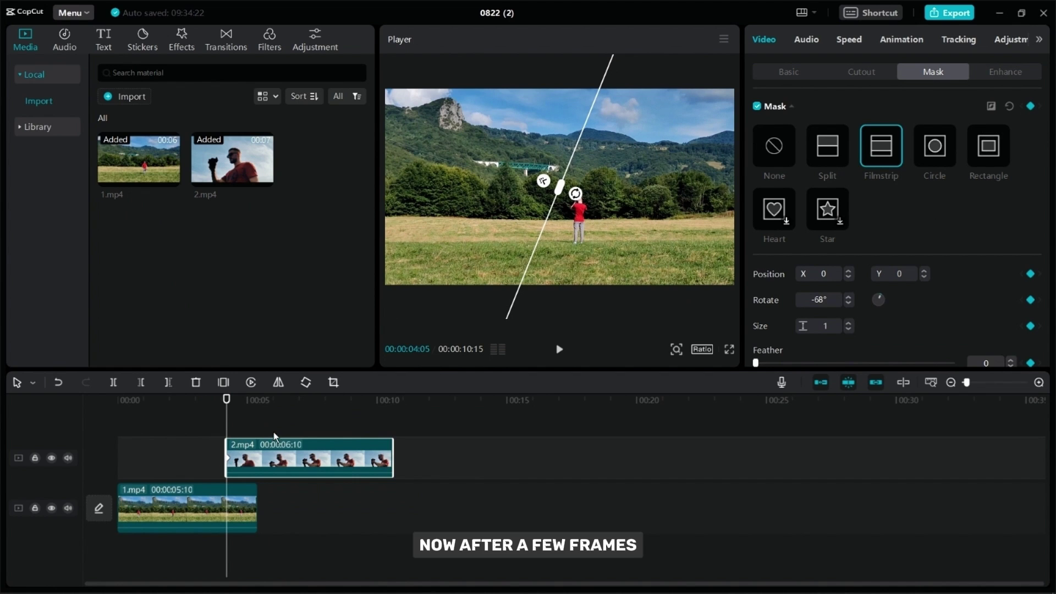
Step: About a second later, rotate the mask to 0° and widen it to reveal the full frame
{"action": "left_click", "coordinate": [252, 430]}
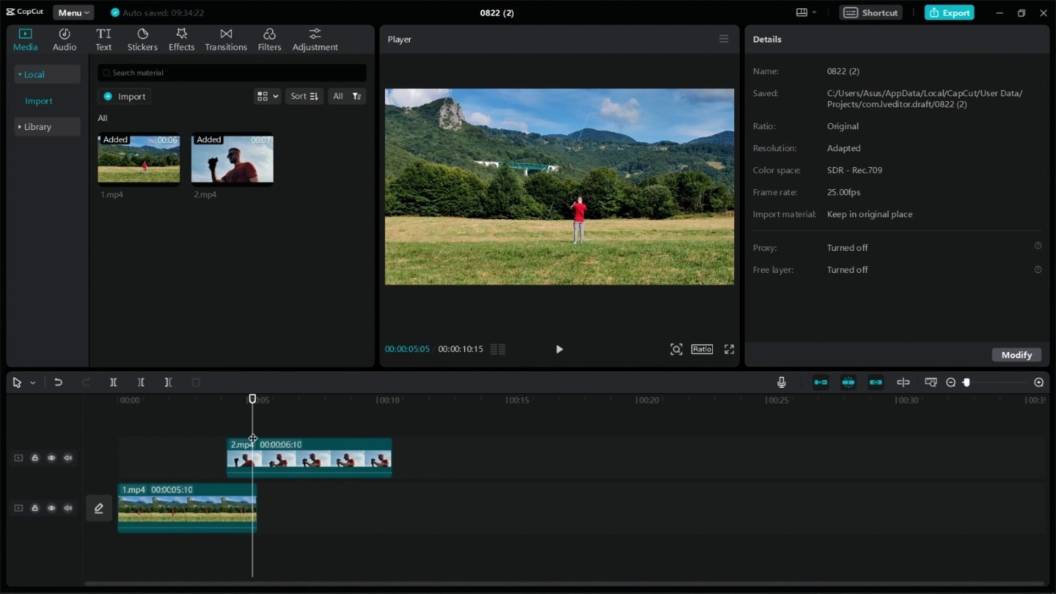
{"action": "left_click", "coordinate": [252, 464]}
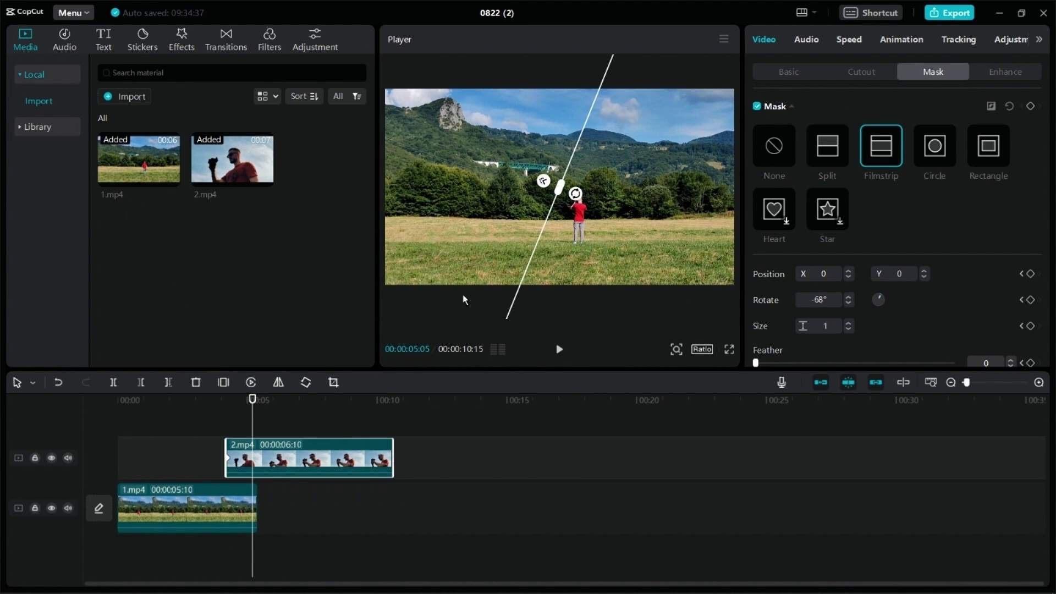
{"action": "left_click_drag", "start_coordinate": [578, 196], "coordinate": [559, 255]}
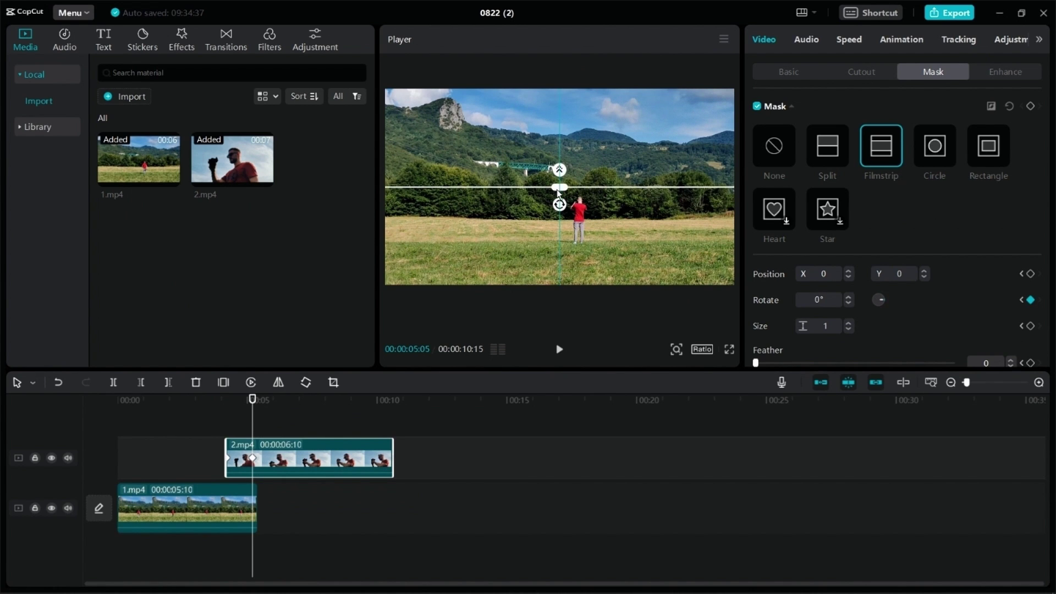
{"action": "left_click_drag", "start_coordinate": [559, 192], "coordinate": [561, 307]}
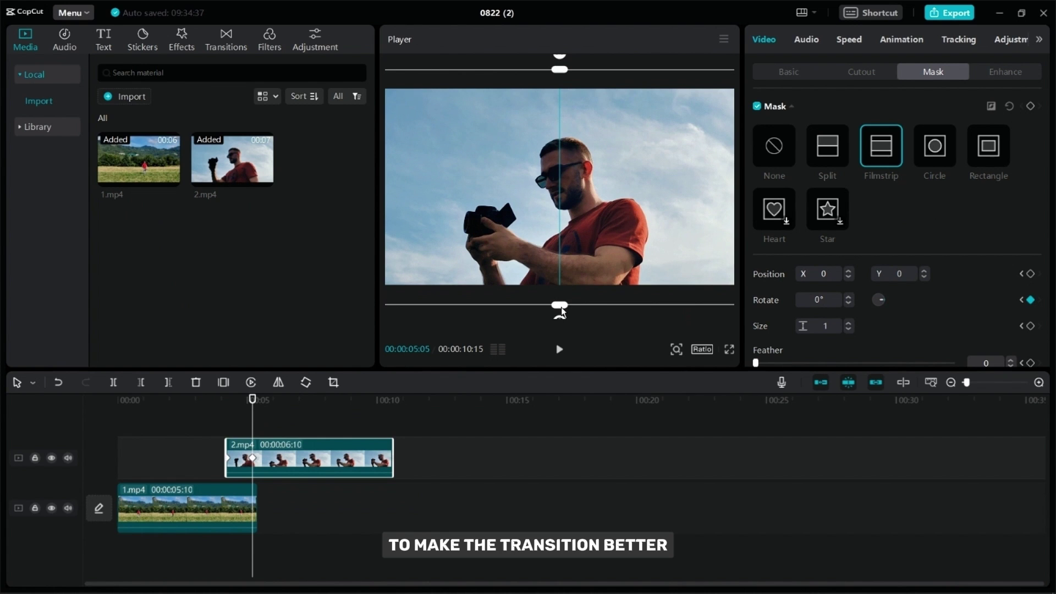
Step: Give 2.mp4 the Puzzle intro animation lasting 0.7s, then deselect the clip
{"action": "left_click", "coordinate": [880, 37]}
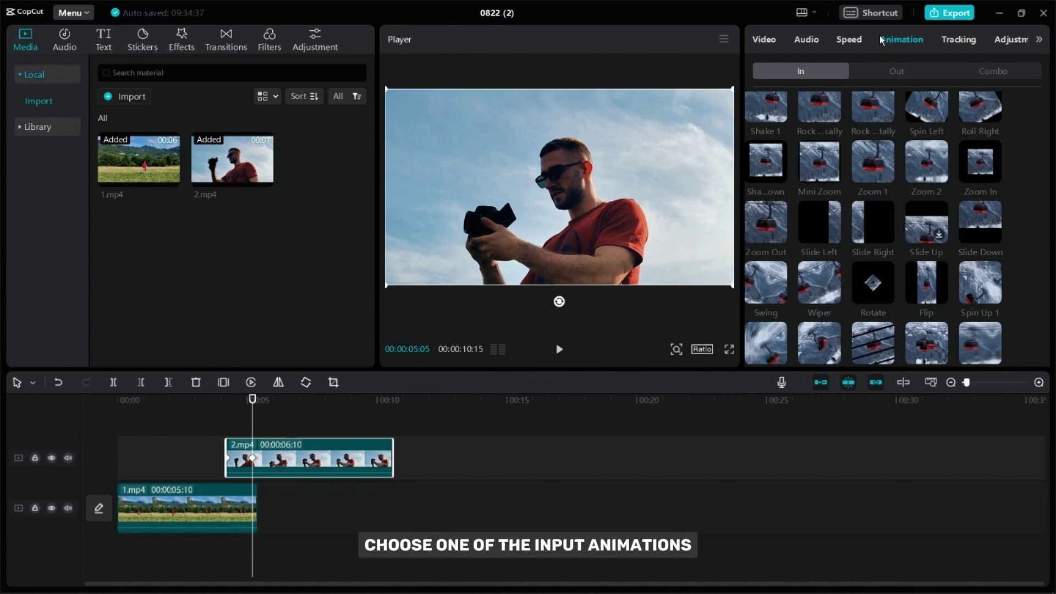
{"action": "left_click", "coordinate": [876, 121]}
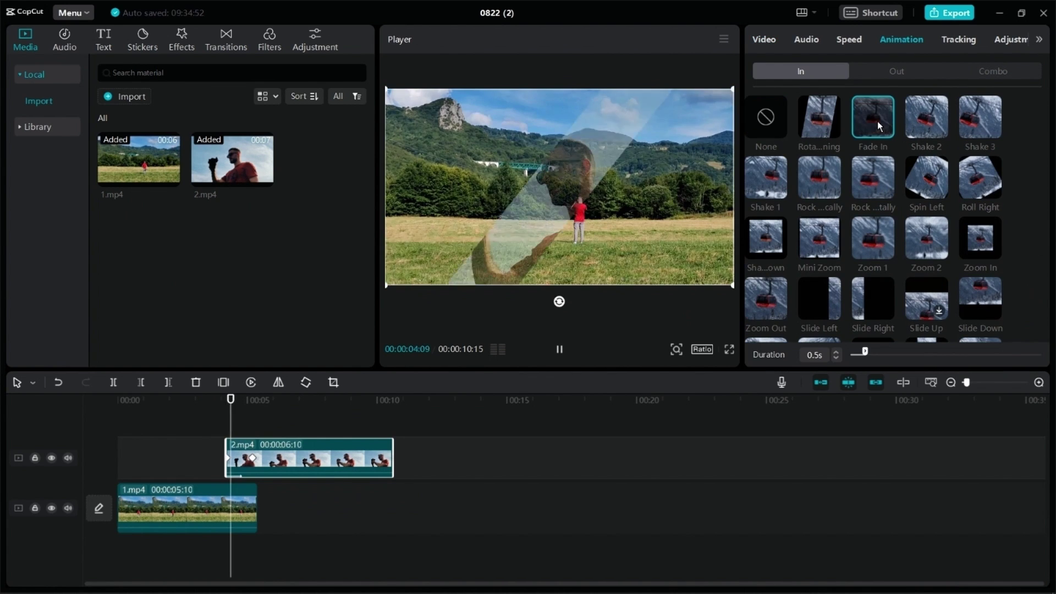
{"action": "scroll", "coordinate": [978, 187], "scroll_direction": "down", "scroll_amount": 3}
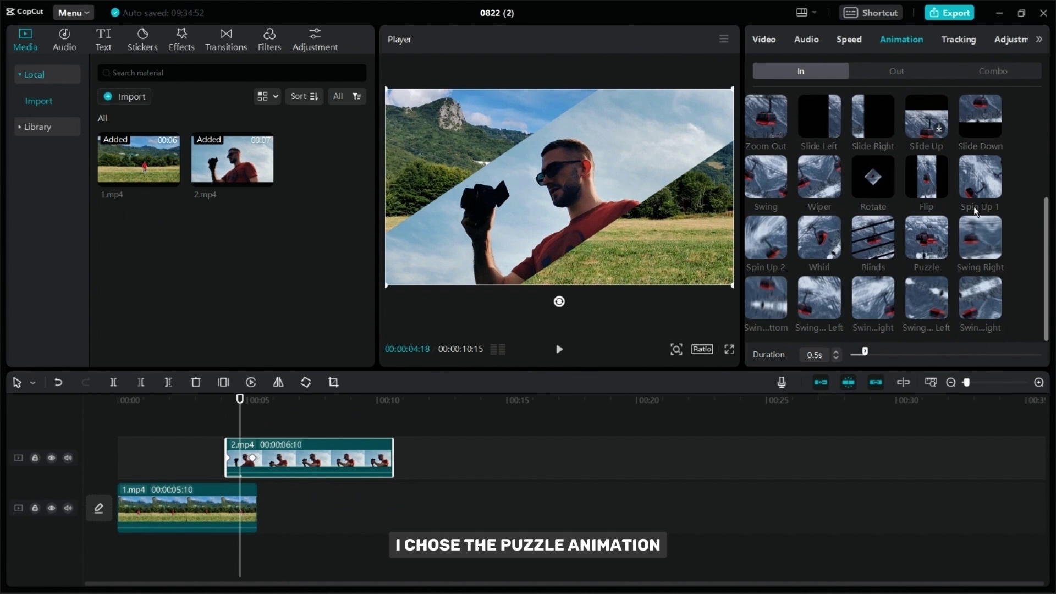
{"action": "left_click", "coordinate": [919, 248]}
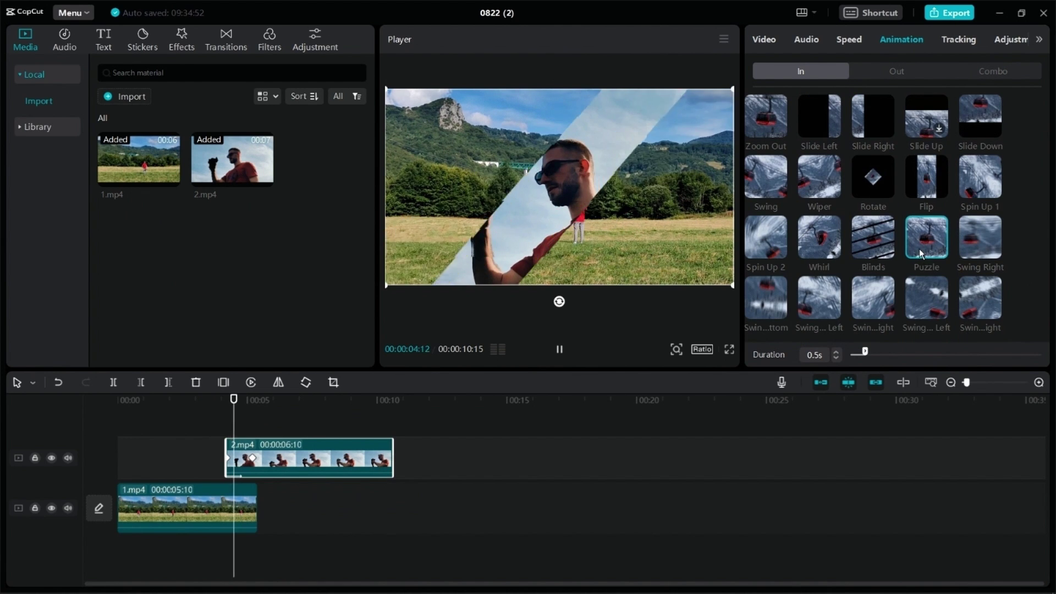
{"action": "left_click_drag", "start_coordinate": [865, 352], "coordinate": [863, 352]}
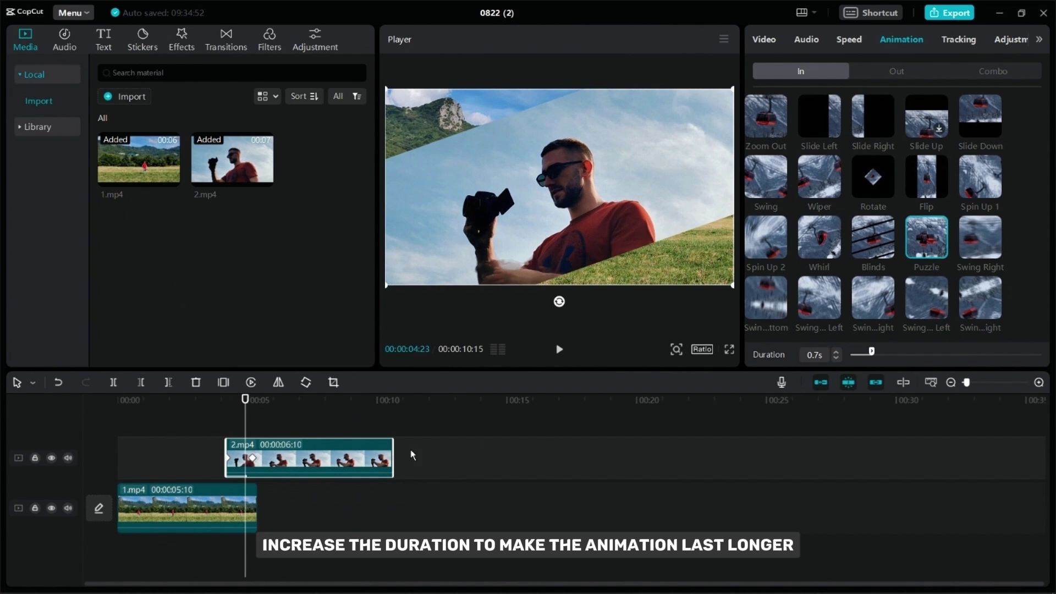
{"action": "left_click_drag", "start_coordinate": [221, 433], "coordinate": [62, 468]}
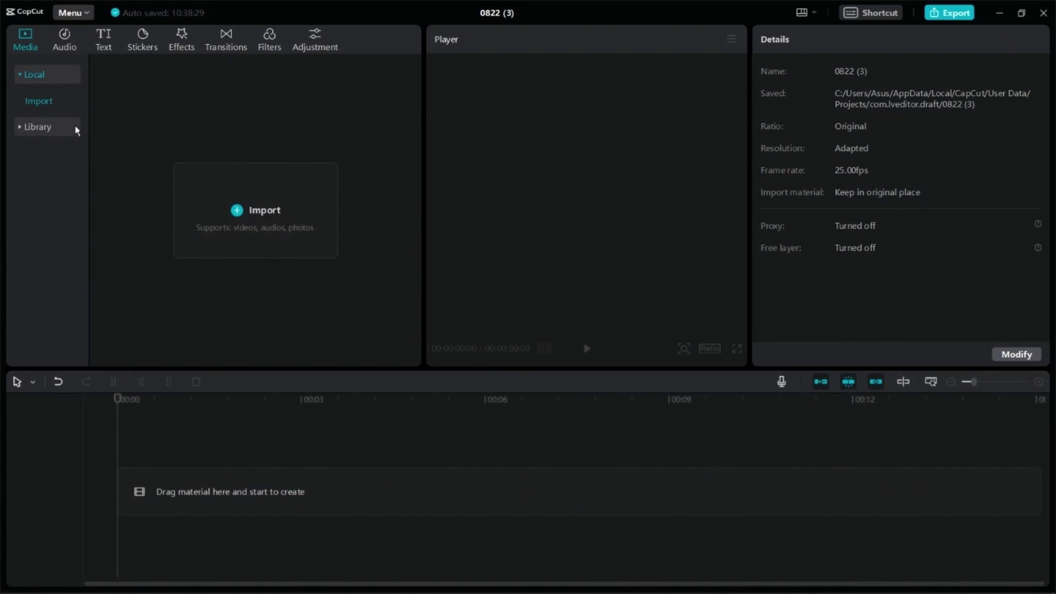
Step: Add the black stock clip from the Library and set its opacity to 0%
{"action": "left_click", "coordinate": [68, 122]}
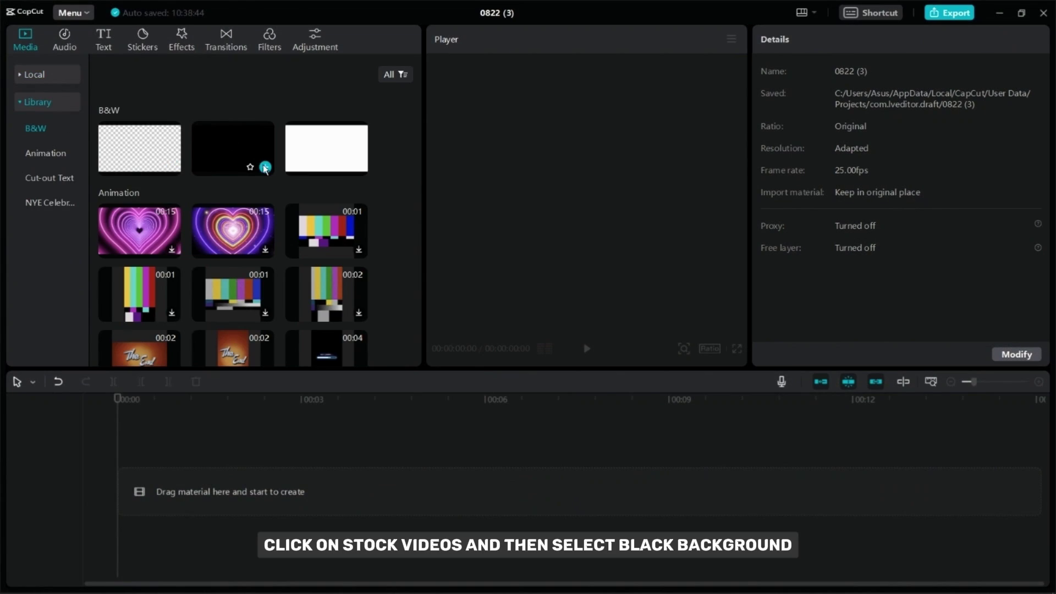
{"action": "left_click", "coordinate": [265, 167]}
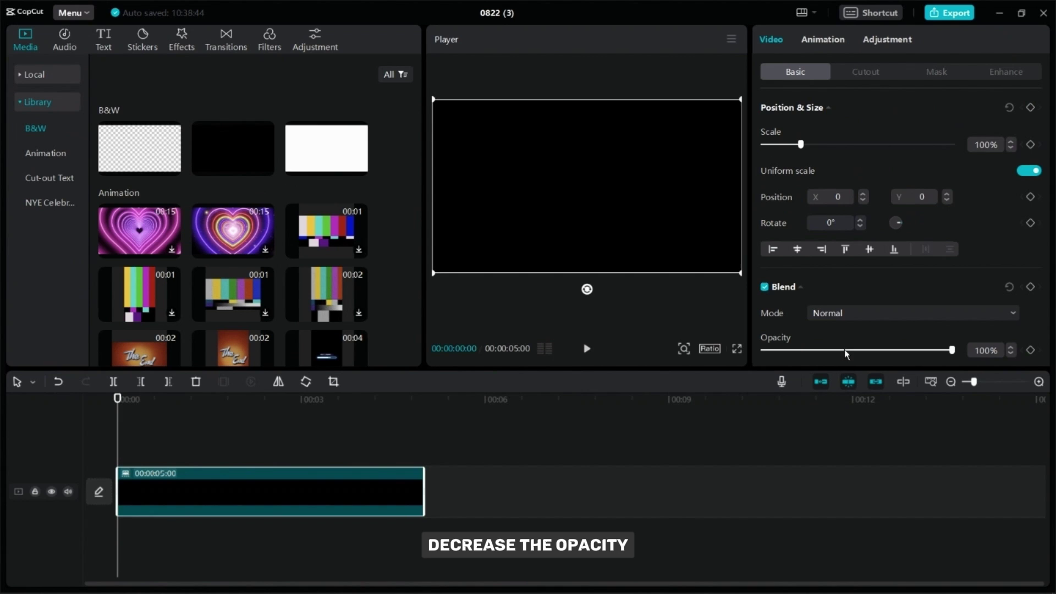
{"action": "left_click_drag", "start_coordinate": [843, 349], "coordinate": [724, 345]}
Step: Set the canvas background to a solid orange colour
{"action": "scroll", "coordinate": [888, 335], "scroll_direction": "down", "scroll_amount": 2}
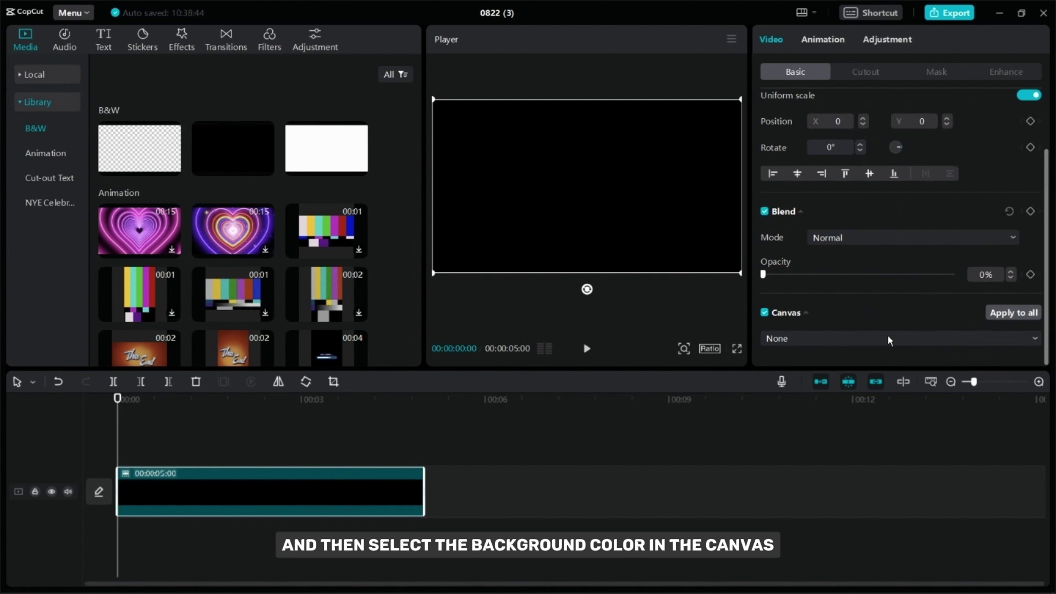
{"action": "left_click", "coordinate": [888, 337]}
{"action": "left_click", "coordinate": [833, 403]}
{"action": "scroll", "coordinate": [854, 314], "scroll_direction": "down", "scroll_amount": 3}
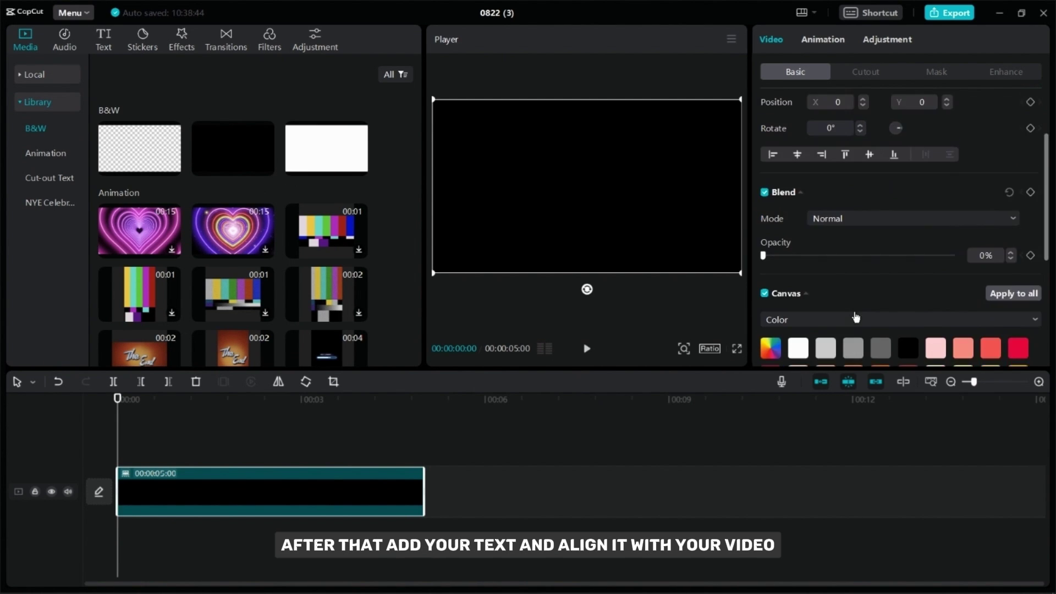
{"action": "left_click", "coordinate": [882, 250]}
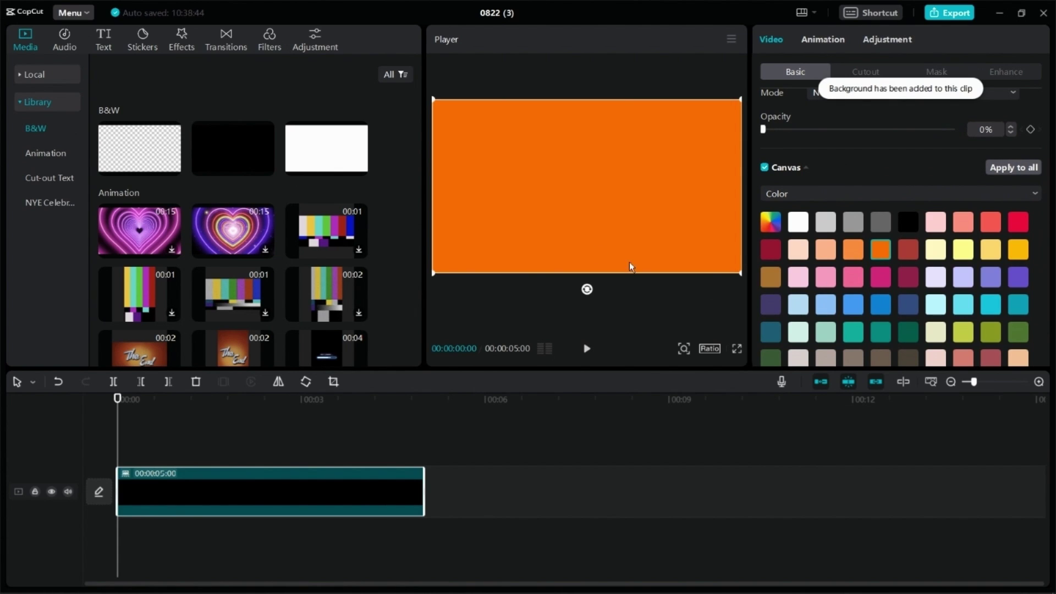
{"action": "left_click", "coordinate": [102, 42]}
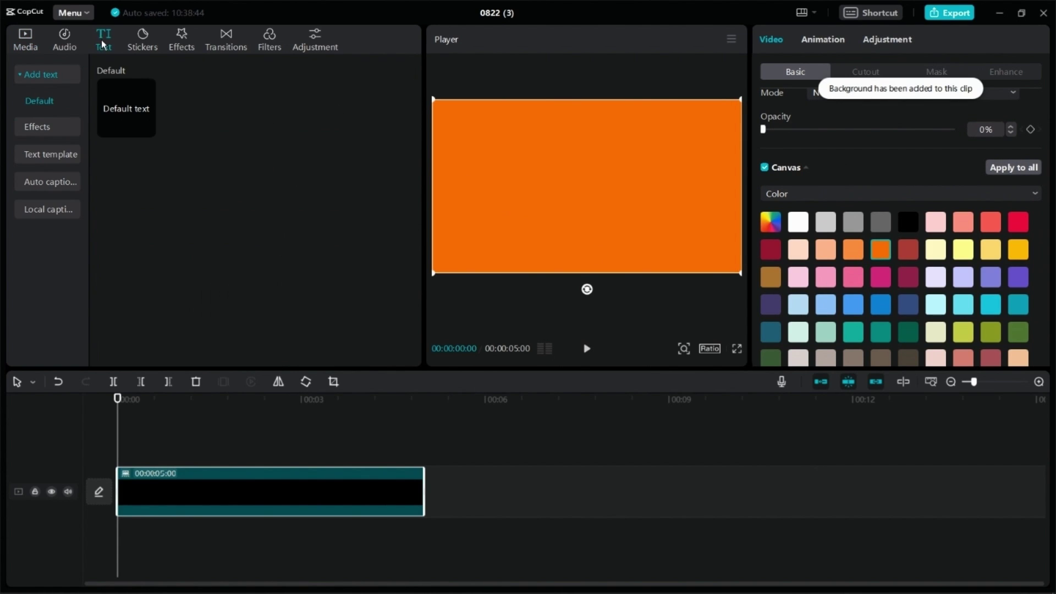
Step: Add a text clip reading LUKA in the Montserrat font
{"action": "left_click", "coordinate": [147, 129]}
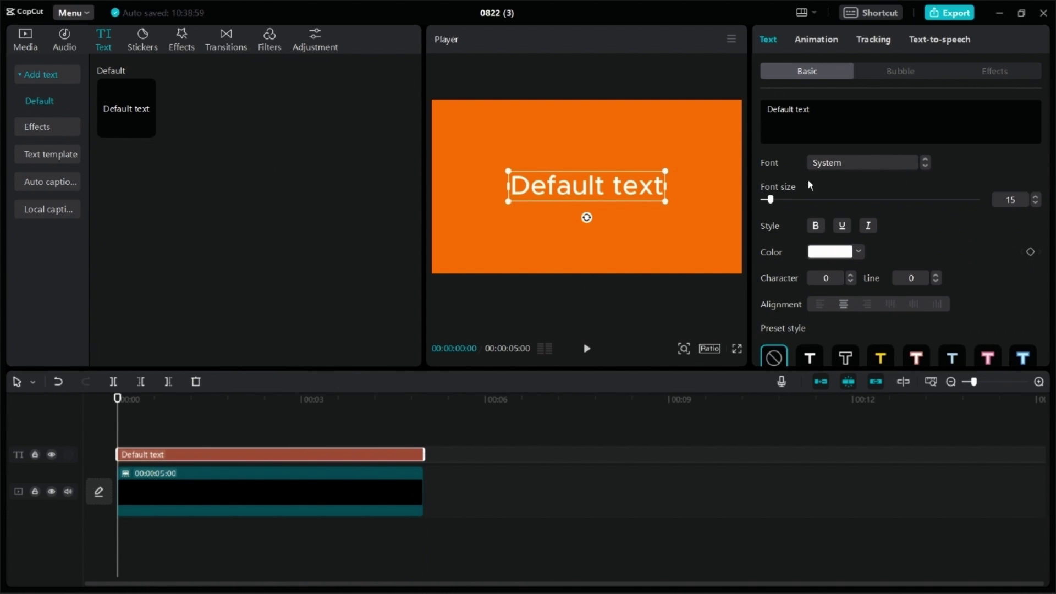
{"action": "type", "text": "LUKA"}
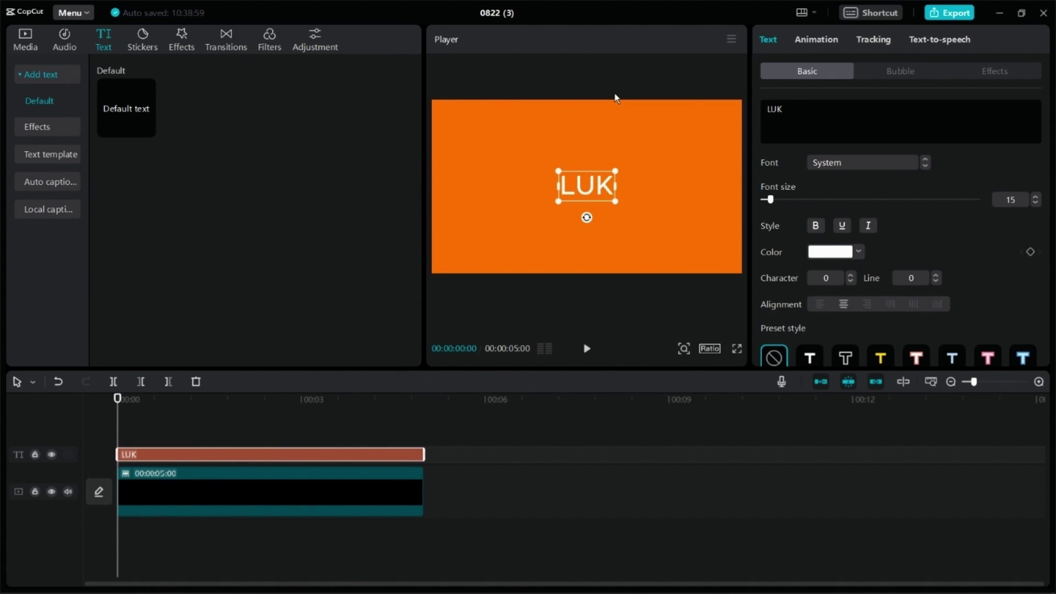
{"action": "left_click", "coordinate": [856, 162]}
{"action": "left_click", "coordinate": [856, 167]}
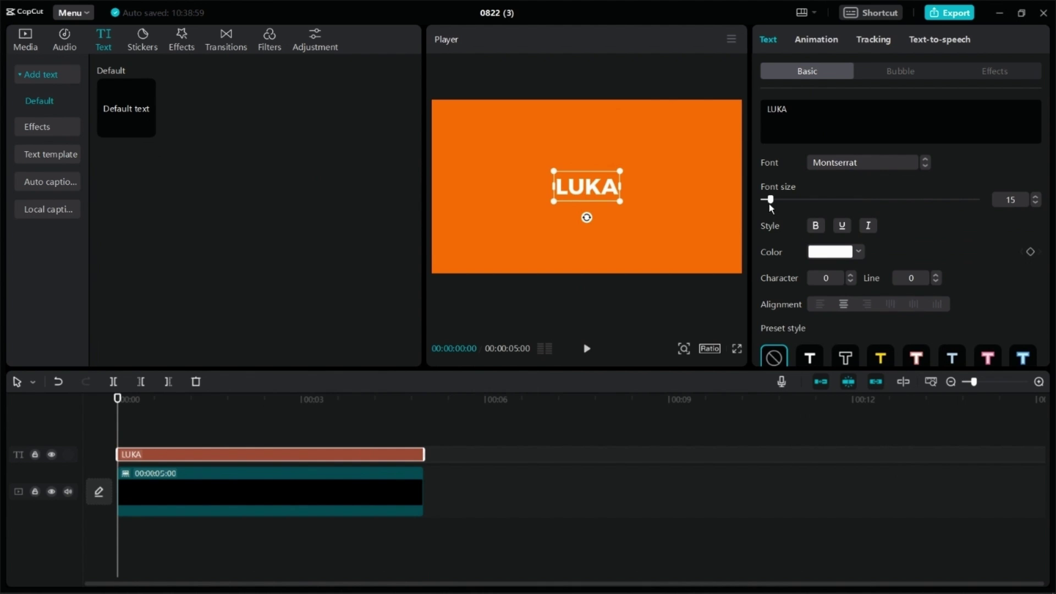
Step: Enlarge the LUKA text and colour it light blue (00EBFF)
{"action": "left_click_drag", "start_coordinate": [620, 201], "coordinate": [709, 263]}
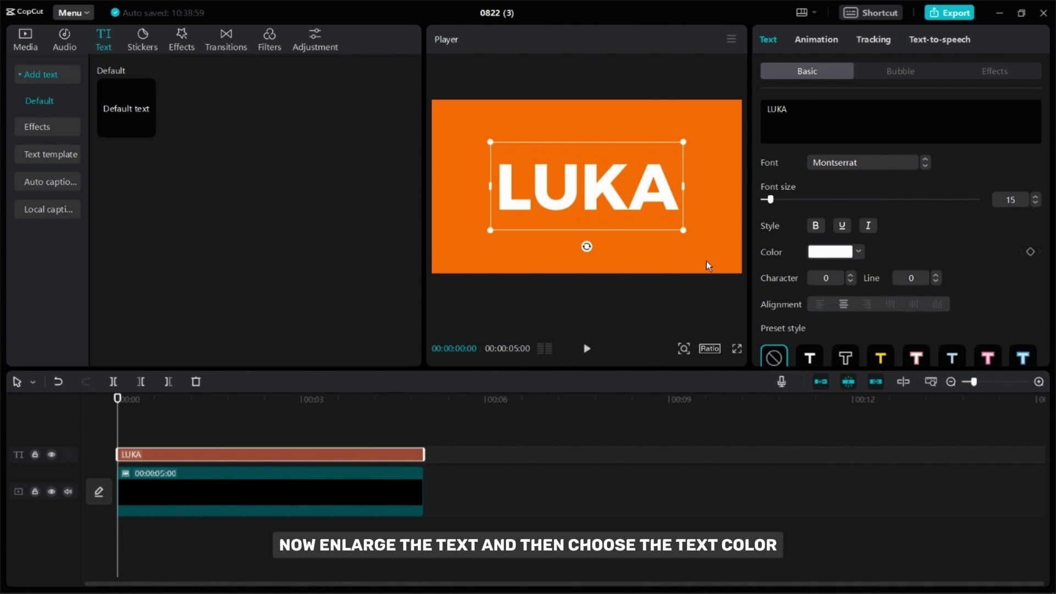
{"action": "left_click", "coordinate": [822, 253]}
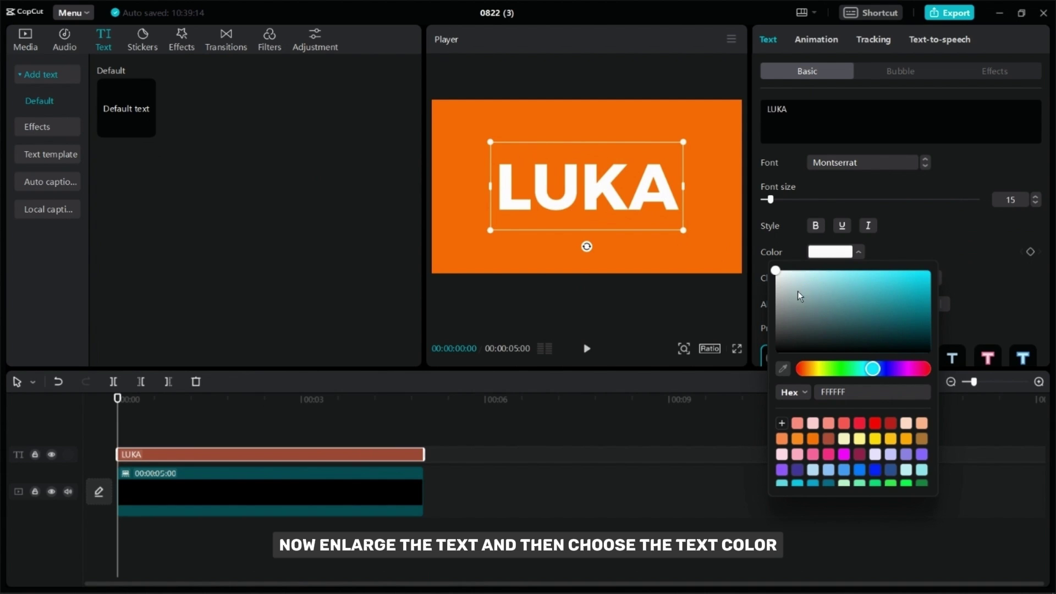
{"action": "mouse_move", "coordinate": [799, 299]}
{"action": "left_mouse_down"}
{"action": "mouse_move", "coordinate": [792, 307]}
{"action": "mouse_move", "coordinate": [930, 270]}
{"action": "left_mouse_up"}
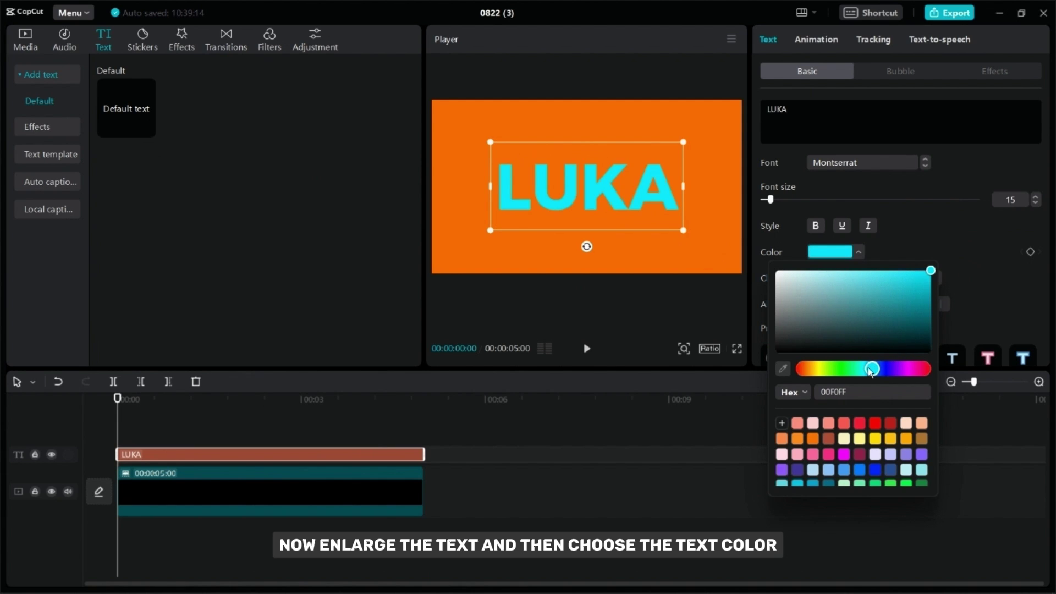
{"action": "left_click_drag", "start_coordinate": [869, 376], "coordinate": [875, 378]}
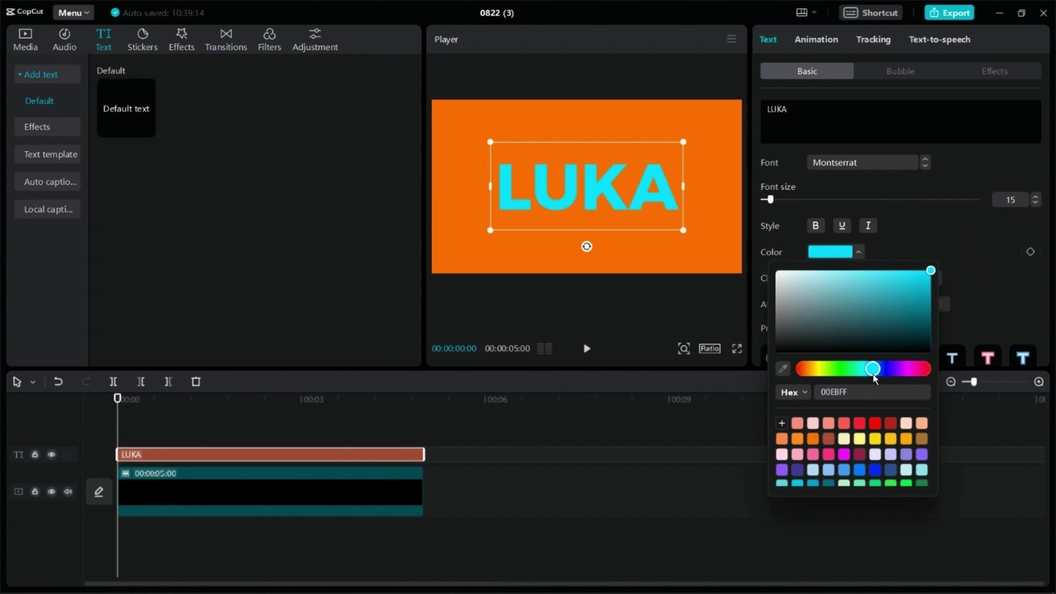
{"action": "left_click", "coordinate": [981, 267]}
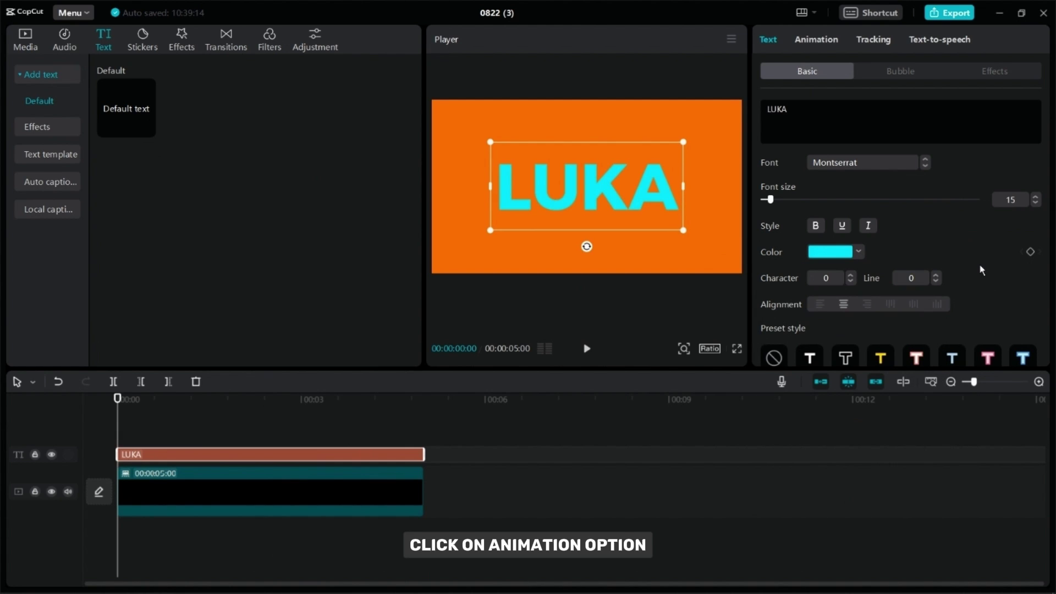
{"action": "left_click", "coordinate": [817, 40]}
Step: Give LUKA the Zoom Out 2 intro animation lasting 1.5s
{"action": "scroll", "coordinate": [879, 143], "scroll_direction": "down", "scroll_amount": 3}
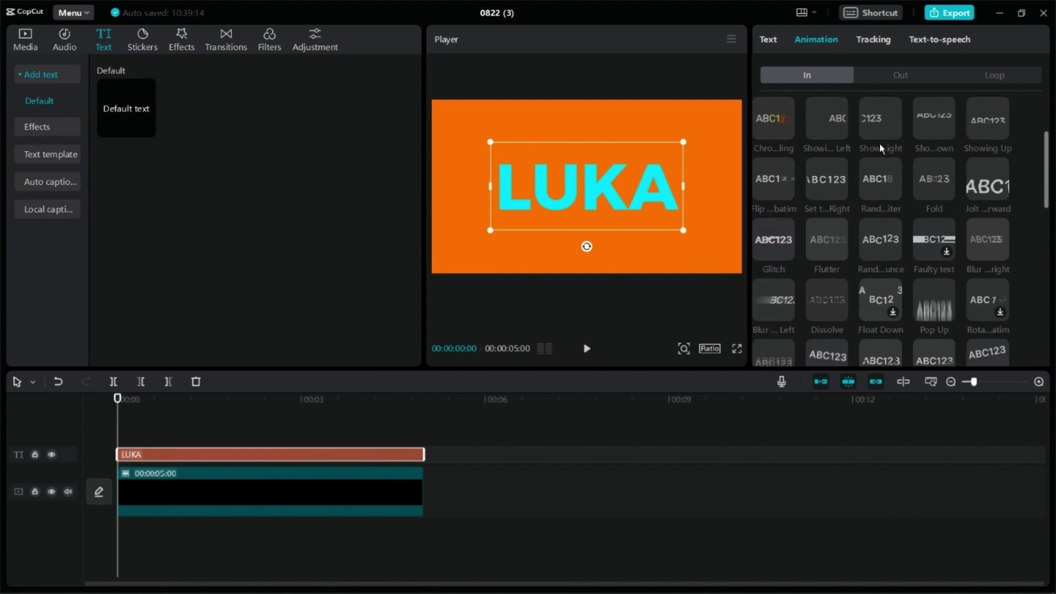
{"action": "left_click", "coordinate": [885, 302]}
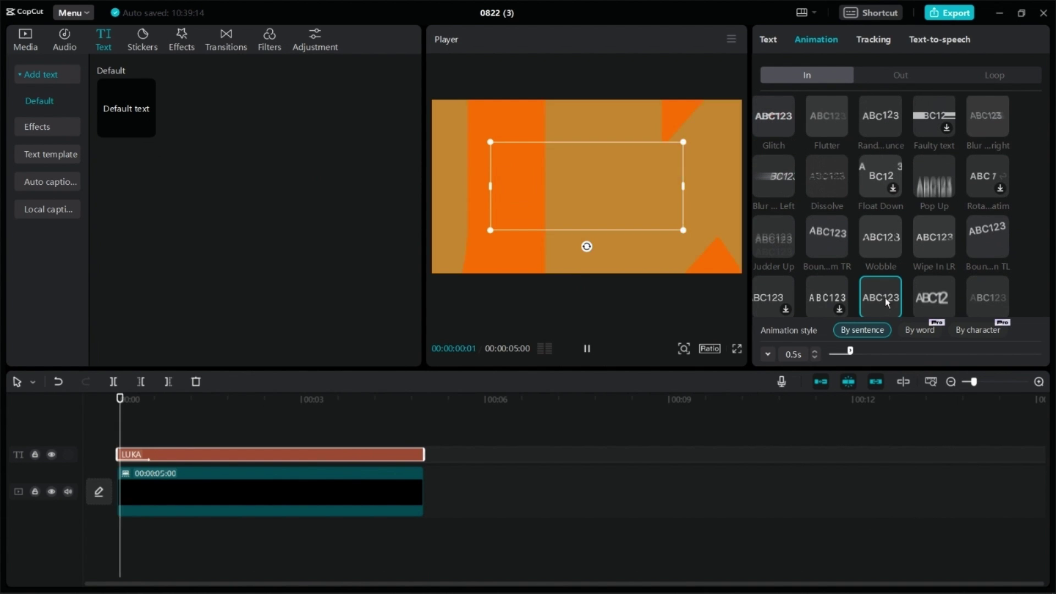
{"action": "left_click_drag", "start_coordinate": [860, 360], "coordinate": [879, 355]}
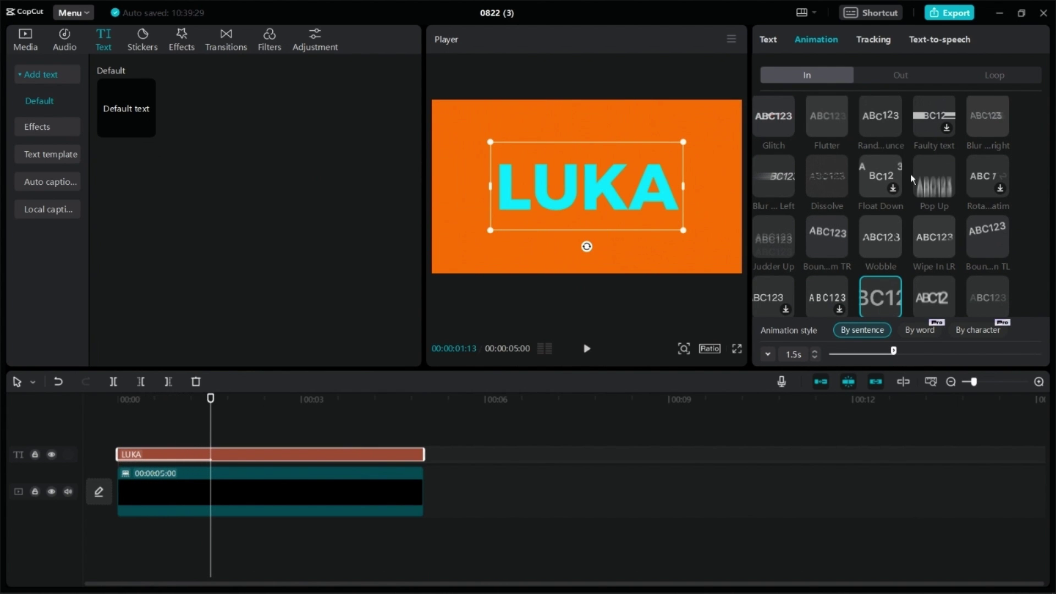
Step: Export the video as 1080P mp4, then delete all clips from the timeline
{"action": "left_click", "coordinate": [948, 13]}
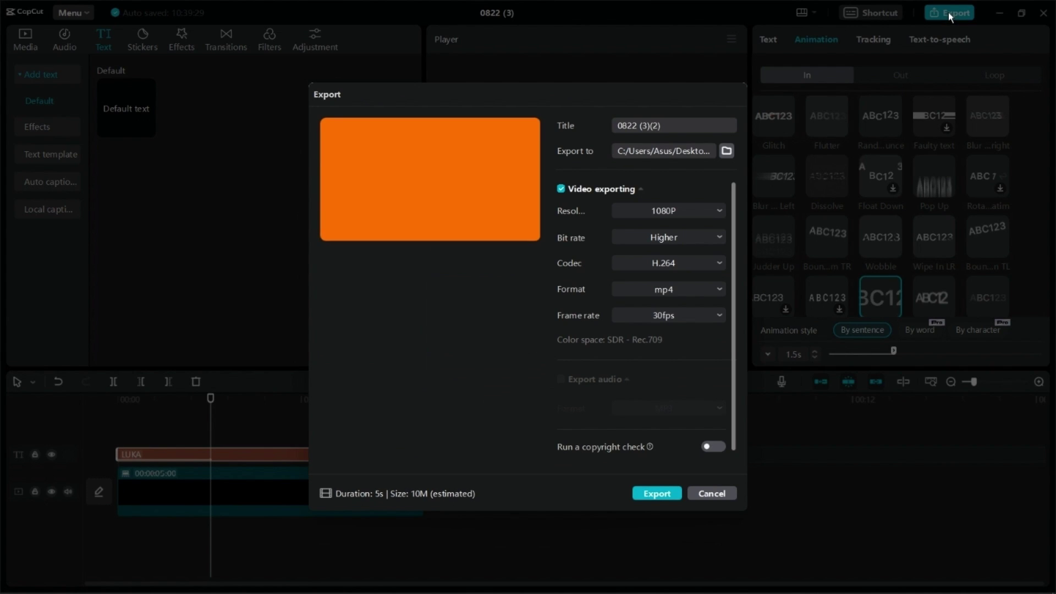
{"action": "left_click", "coordinate": [657, 496]}
{"action": "left_click", "coordinate": [716, 505]}
{"action": "left_click_drag", "start_coordinate": [523, 517], "coordinate": [290, 423]}
{"action": "key", "text": "Delete"}
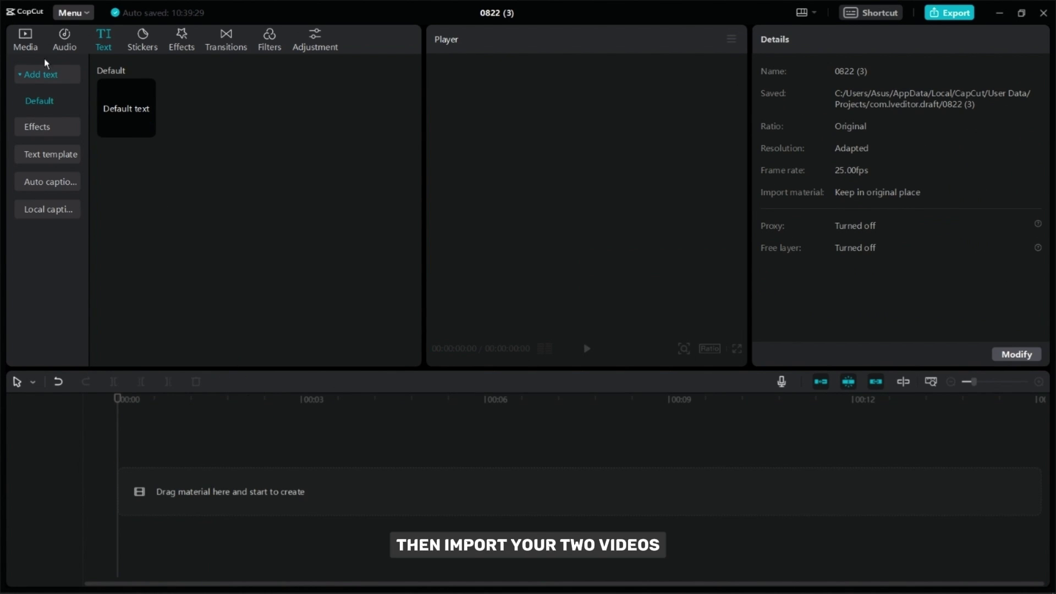
Step: Import both videos from Desktop\TRANSITION\TEXT and the exported 0822 (3)(2) clip from the Desktop
{"action": "left_click", "coordinate": [35, 35]}
{"action": "left_click", "coordinate": [33, 70]}
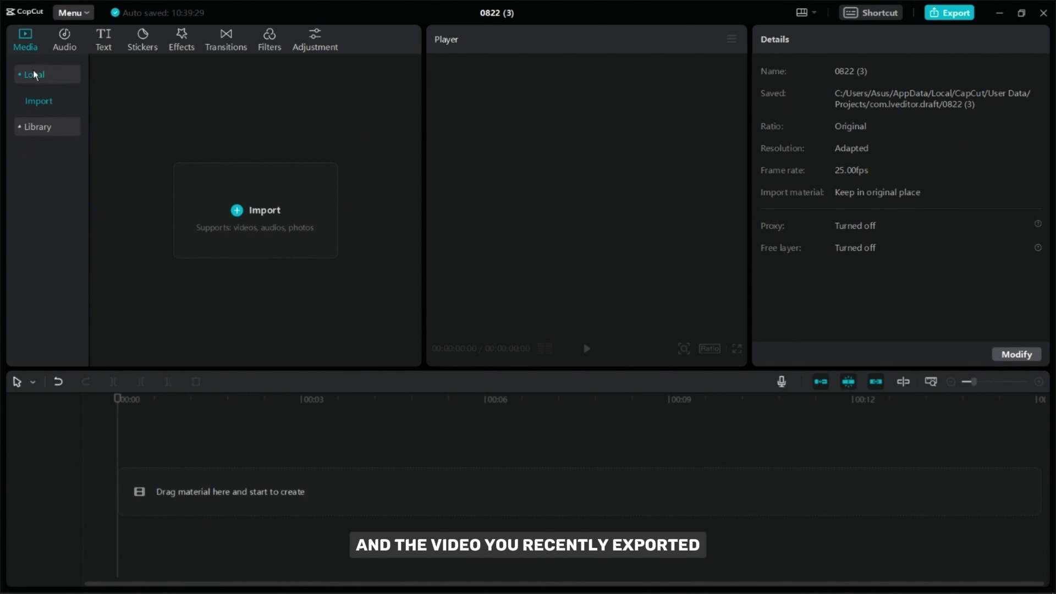
{"action": "left_click", "coordinate": [179, 191]}
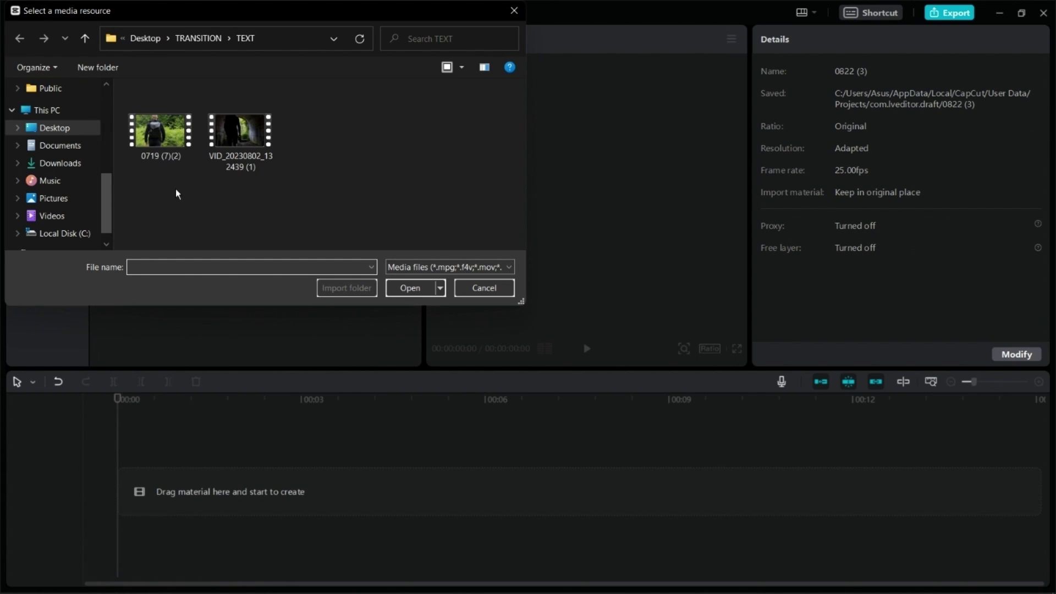
{"action": "left_click_drag", "start_coordinate": [165, 193], "coordinate": [324, 124]}
{"action": "left_click", "coordinate": [402, 288]}
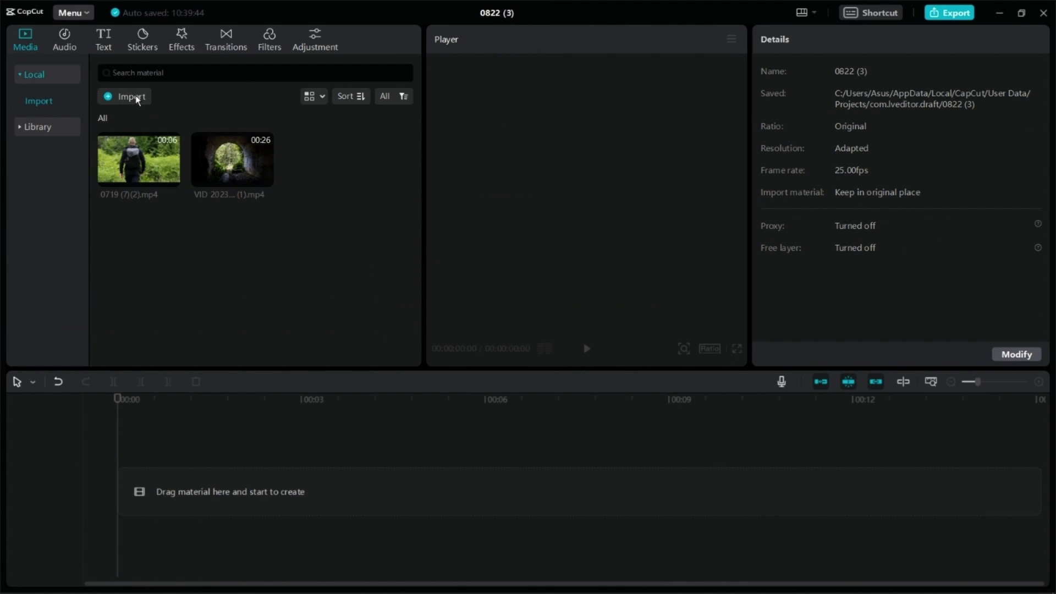
{"action": "left_click", "coordinate": [132, 97]}
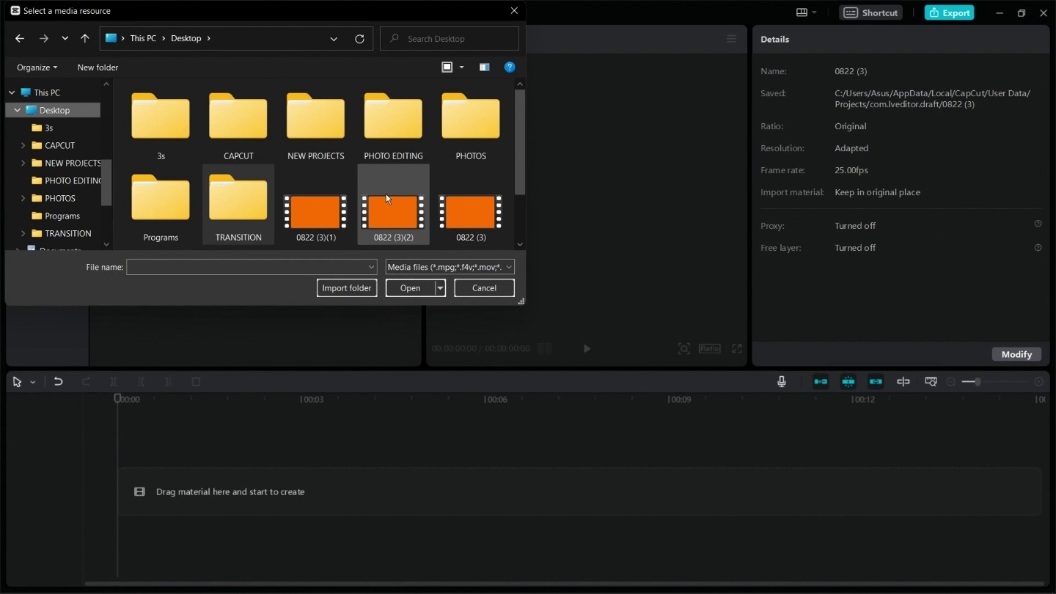
{"action": "double_click", "coordinate": [386, 199]}
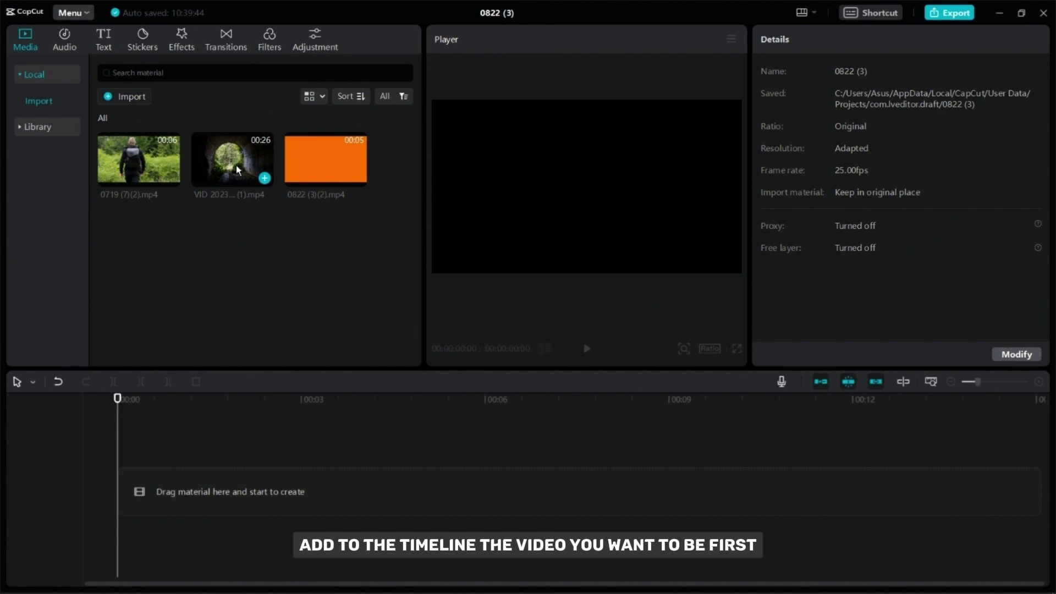
Step: Put the tunnel video on the main track with the orange LUKA clip layered above it
{"action": "left_click_drag", "start_coordinate": [236, 165], "coordinate": [266, 494]}
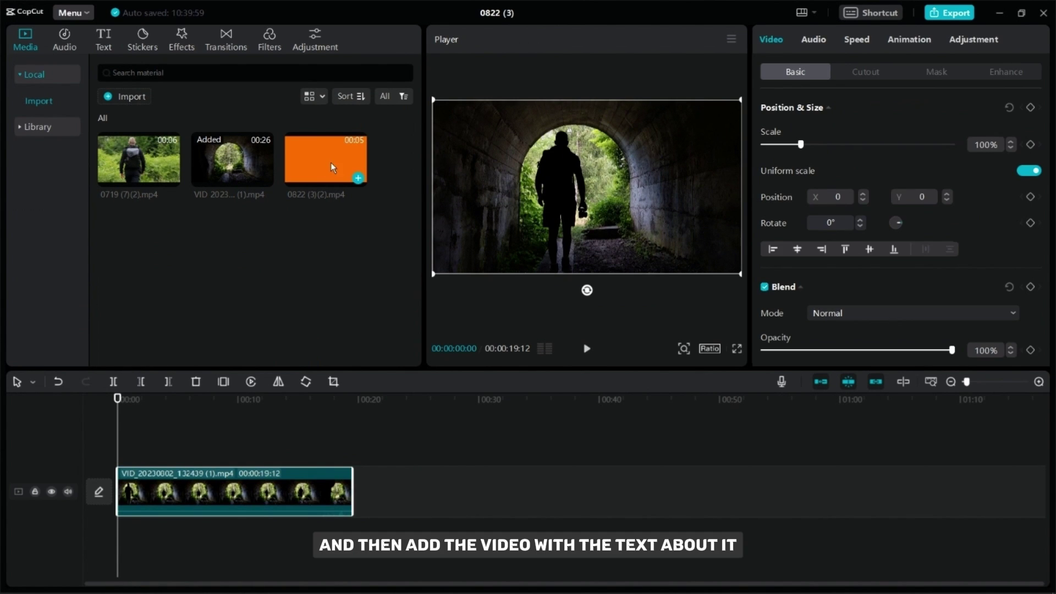
{"action": "left_click_drag", "start_coordinate": [331, 163], "coordinate": [203, 440]}
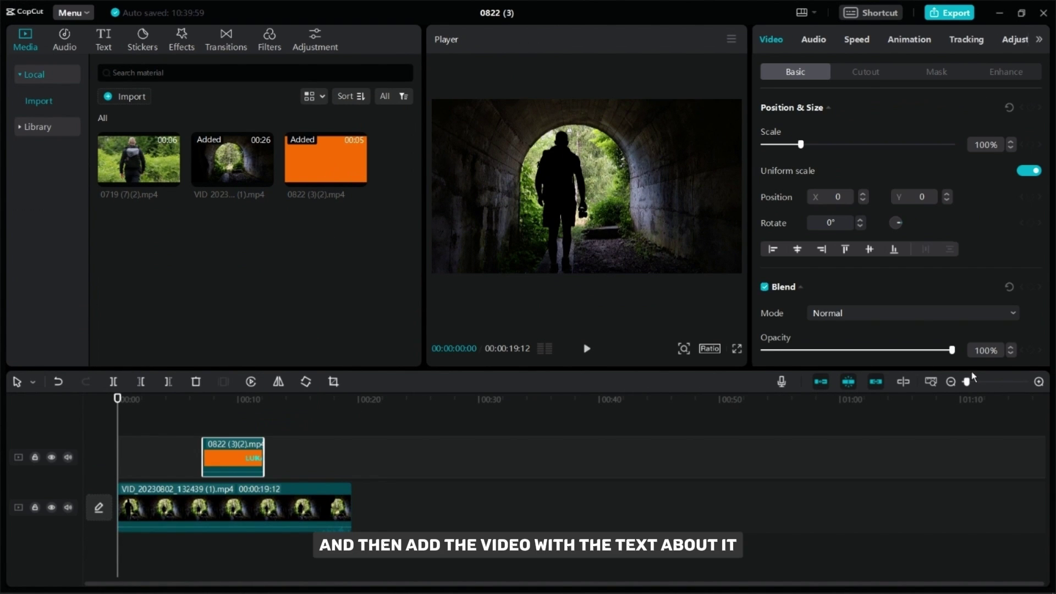
{"action": "left_click_drag", "start_coordinate": [971, 383], "coordinate": [995, 381]}
Step: Trim off the LUKA clip's faded opening up to where the title is fully visible
{"action": "left_click", "coordinate": [623, 421]}
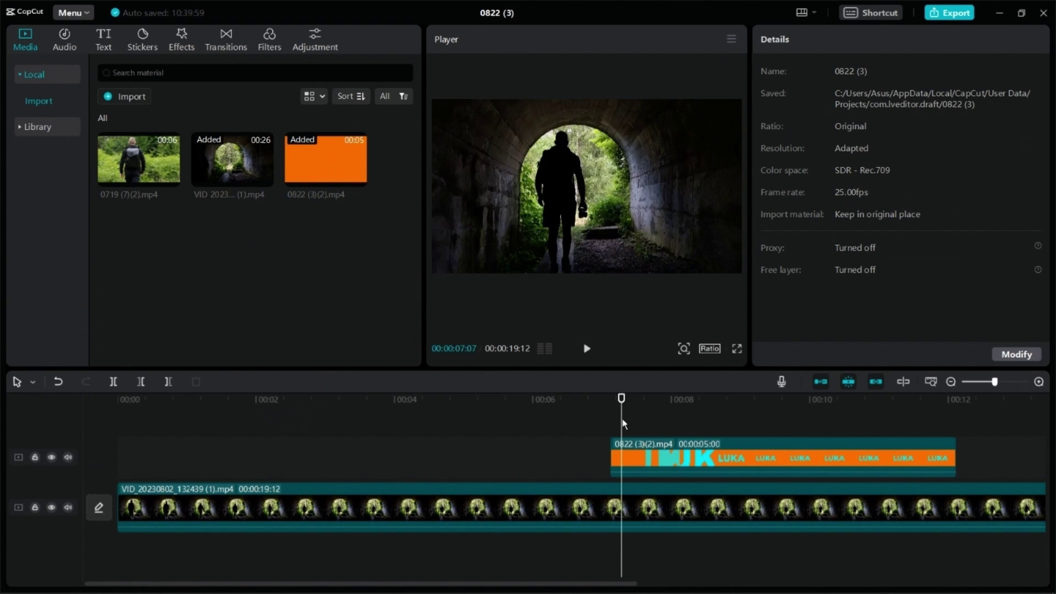
{"action": "left_click_drag", "start_coordinate": [623, 421], "coordinate": [647, 431]}
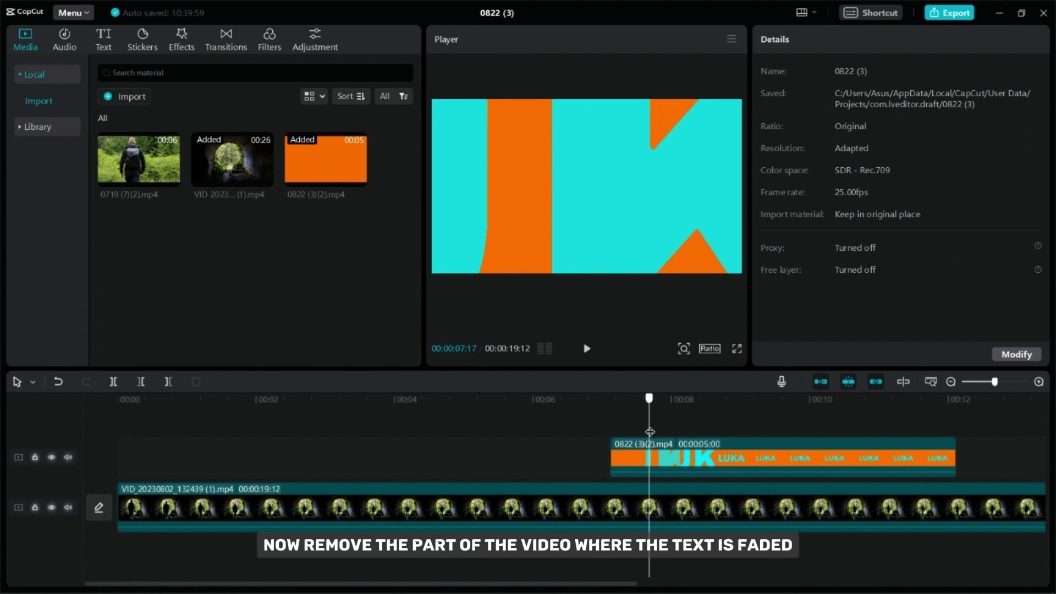
{"action": "left_click", "coordinate": [660, 455]}
{"action": "left_click", "coordinate": [141, 382]}
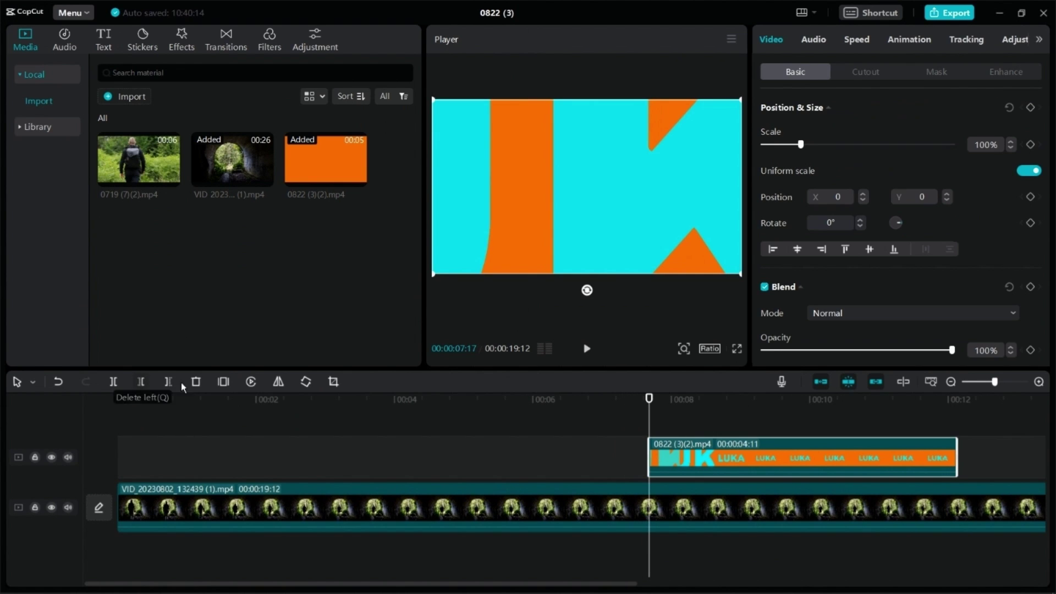
Step: Move the trimmed LUKA clip so it starts at 00:04:24
{"action": "left_click", "coordinate": [248, 455]}
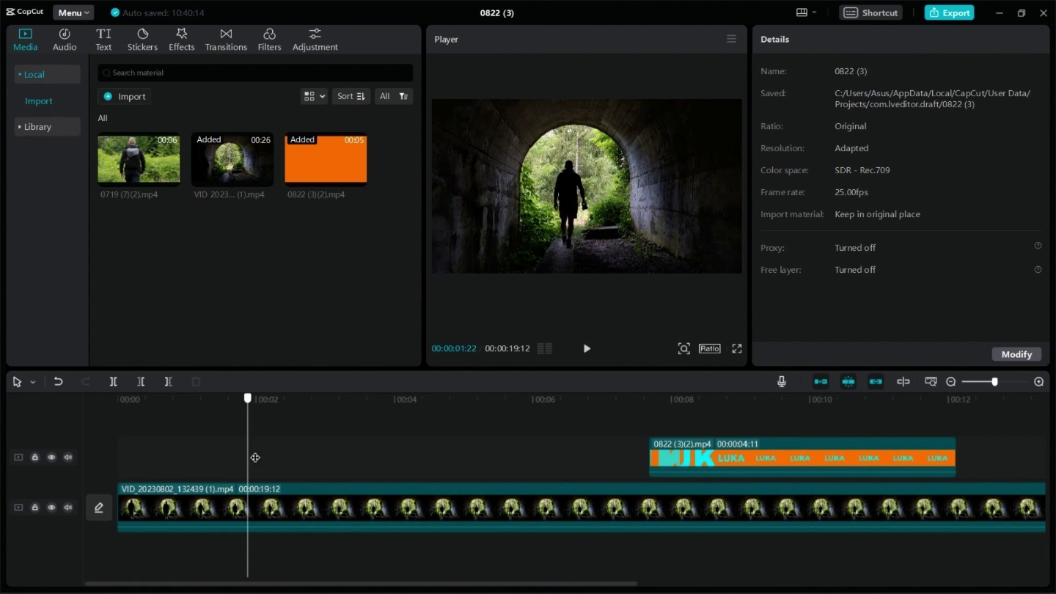
{"action": "left_click_drag", "start_coordinate": [255, 457], "coordinate": [460, 468]}
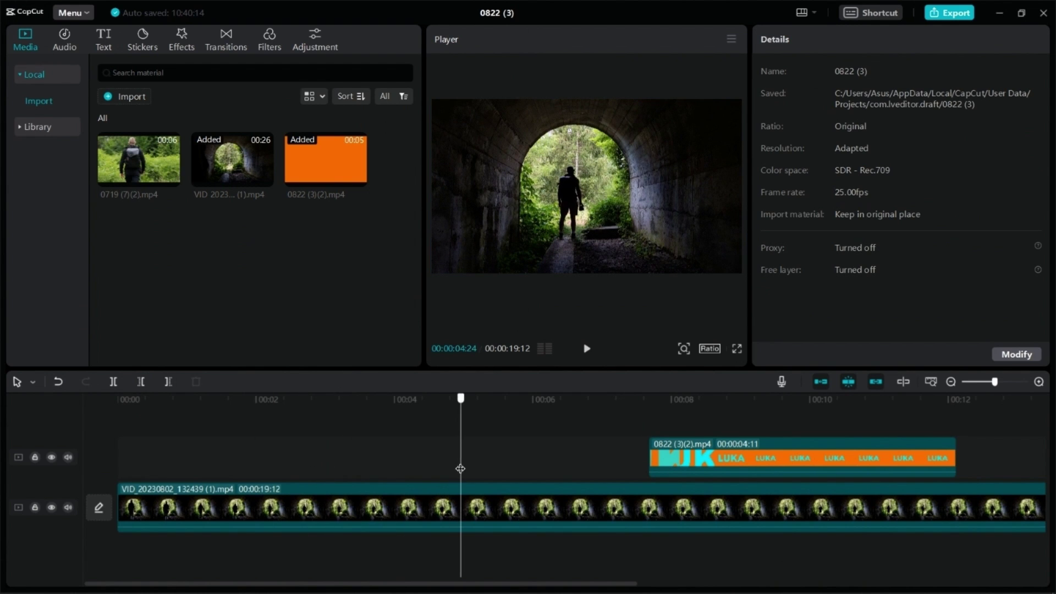
{"action": "left_click_drag", "start_coordinate": [702, 461], "coordinate": [512, 463]}
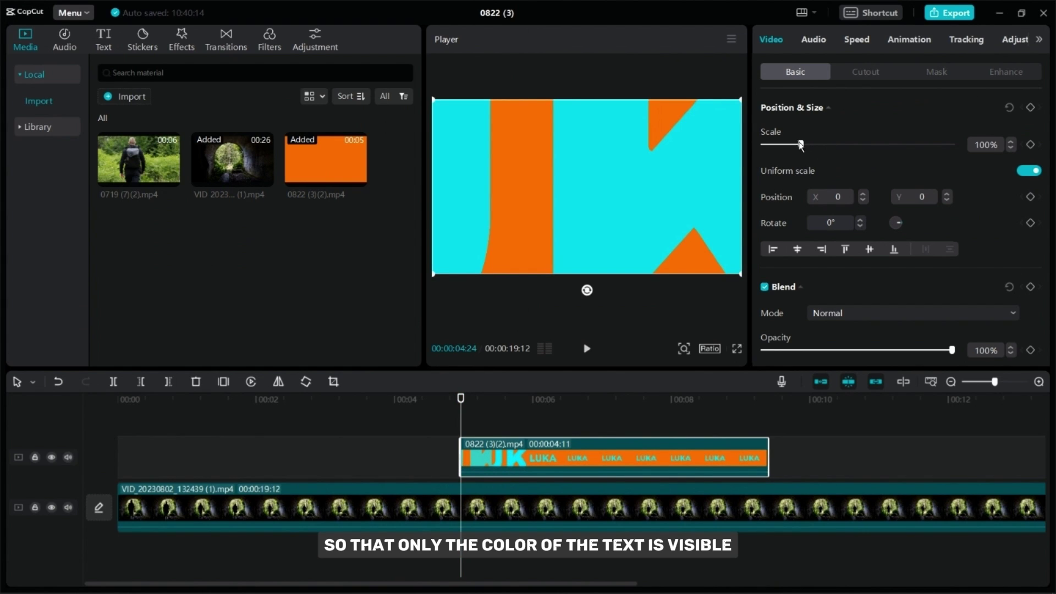
Step: Keyframe the LUKA clip's scale from 500% at its start down to 100% a second later
{"action": "left_click_drag", "start_coordinate": [800, 146], "coordinate": [971, 161]}
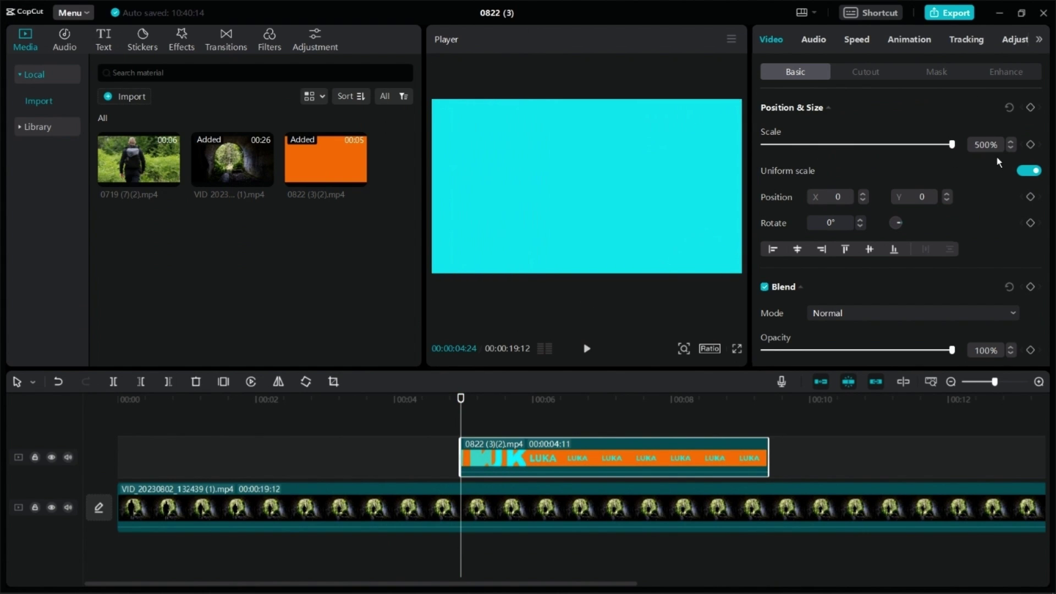
{"action": "left_click", "coordinate": [1029, 145]}
{"action": "left_click_drag", "start_coordinate": [517, 432], "coordinate": [524, 434]}
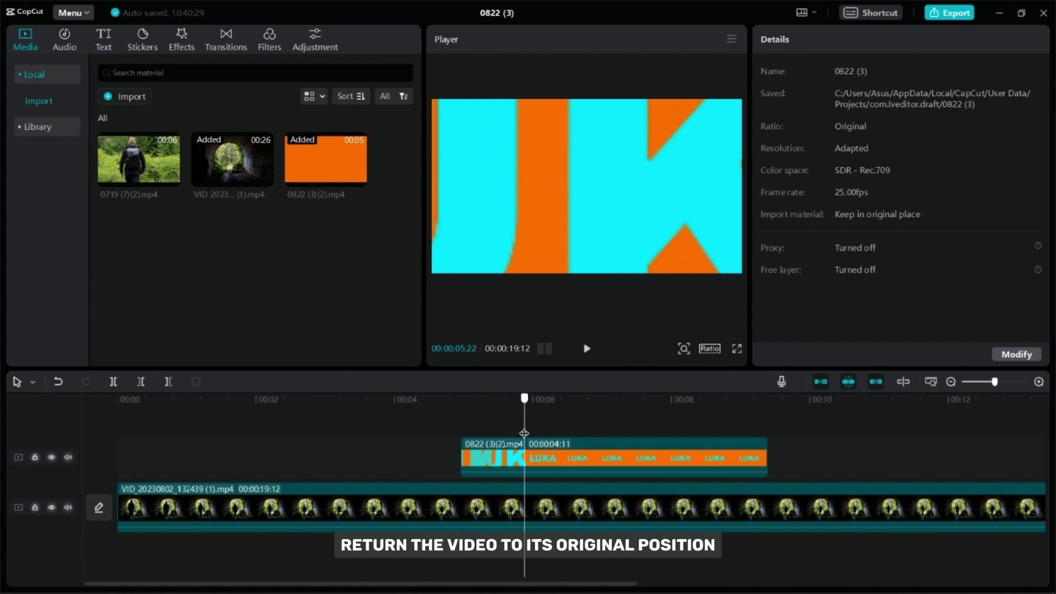
{"action": "left_click", "coordinate": [540, 447]}
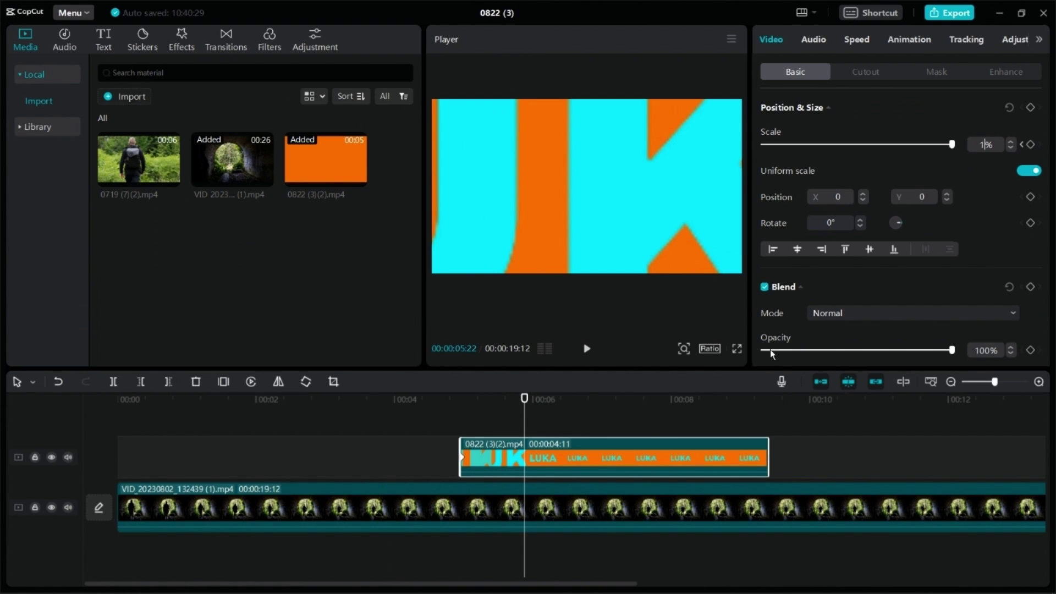
{"action": "type", "text": "100"}
{"action": "key", "text": "Return"}
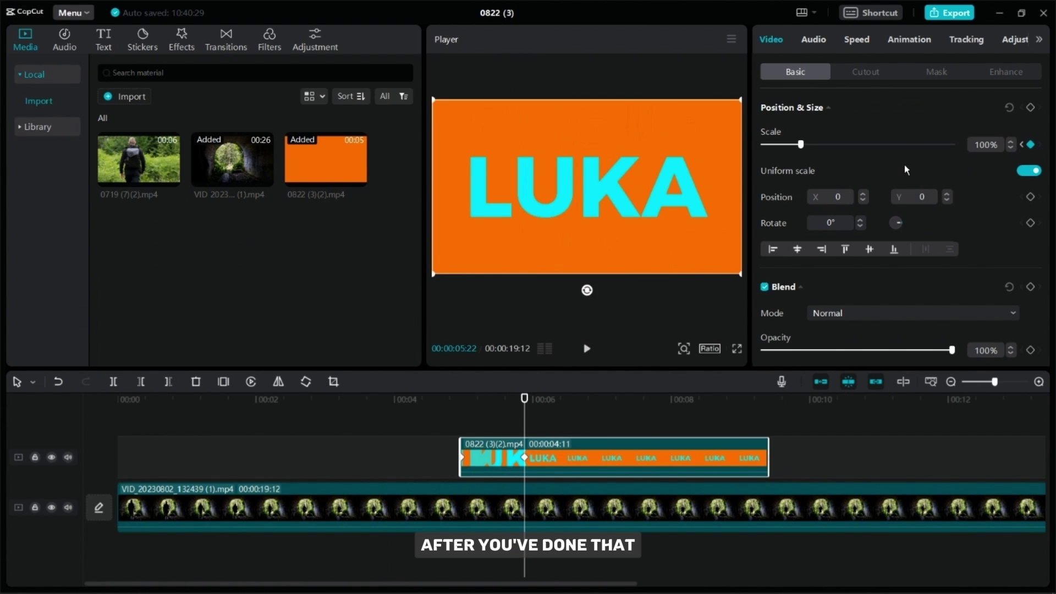
Step: Preview the LUKA zoom animation from just before the title clip
{"action": "left_click", "coordinate": [450, 427]}
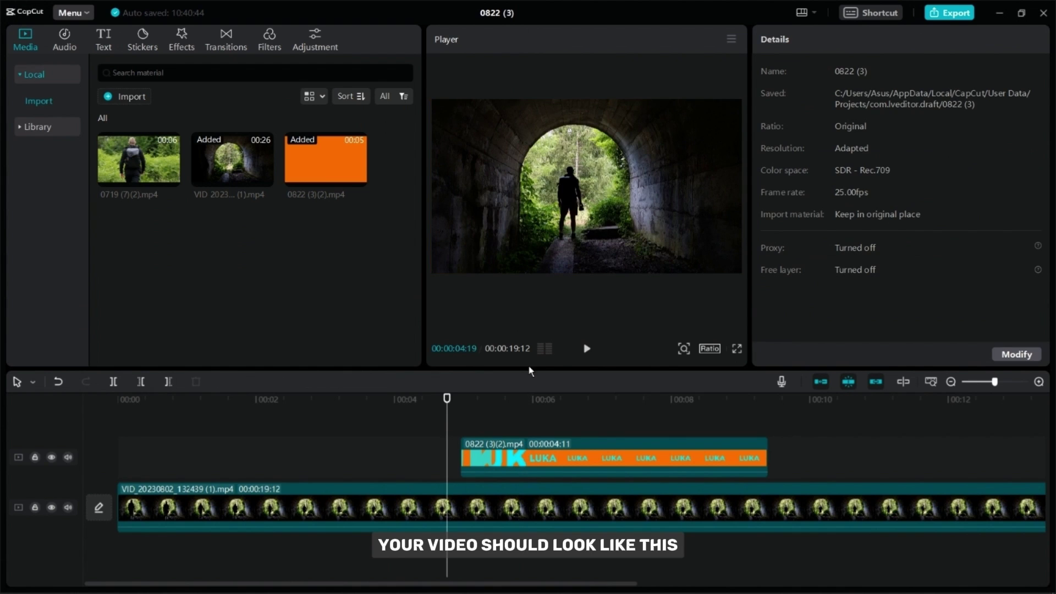
{"action": "left_click", "coordinate": [587, 349]}
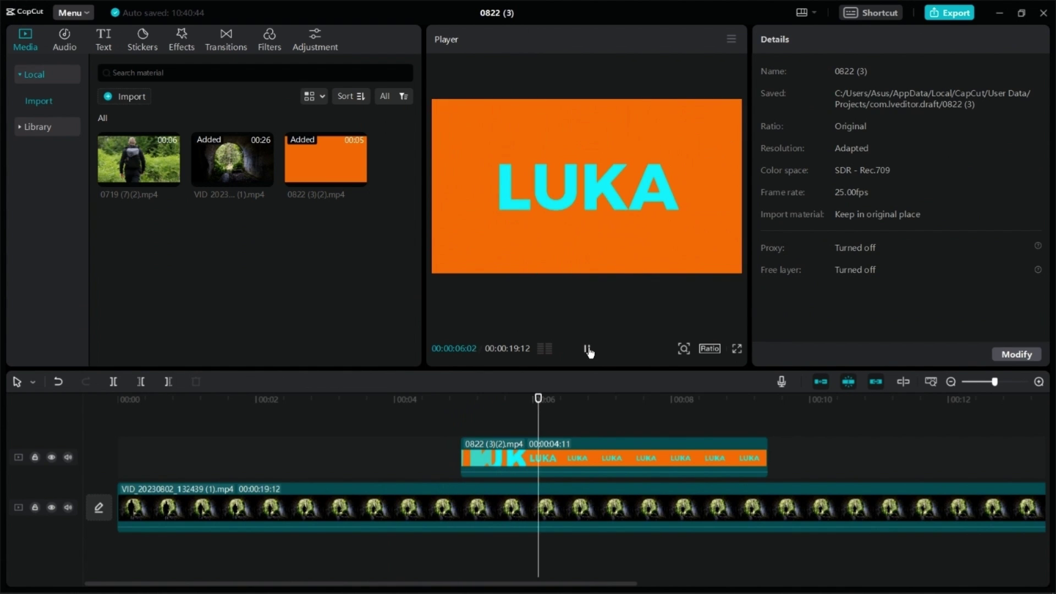
{"action": "left_click", "coordinate": [587, 348]}
Step: Chroma-key the cyan out of the LUKA clip's lettering, with key strength 72
{"action": "left_click", "coordinate": [461, 430]}
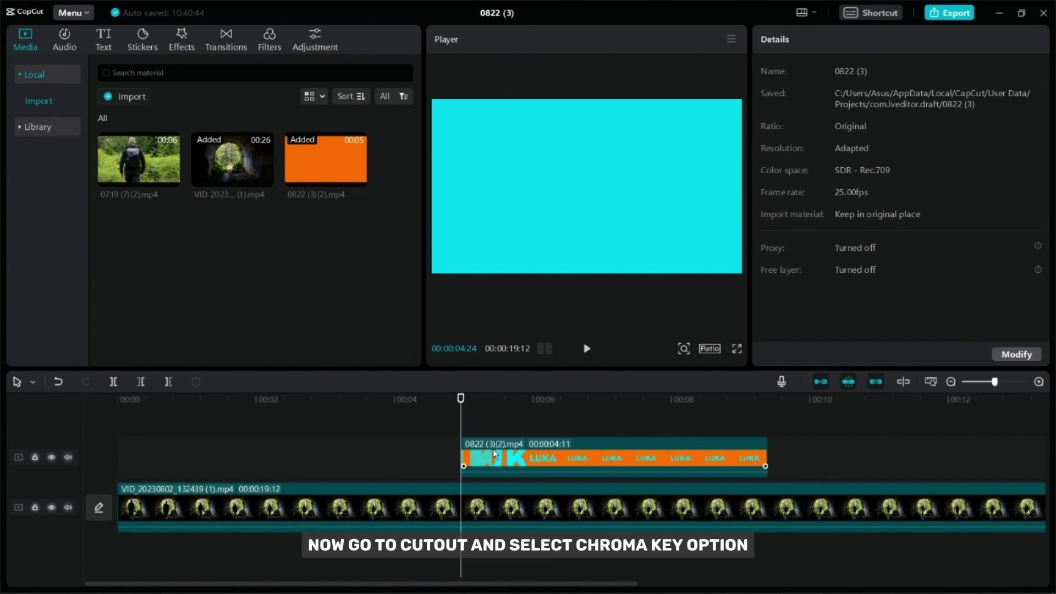
{"action": "left_click", "coordinate": [492, 448]}
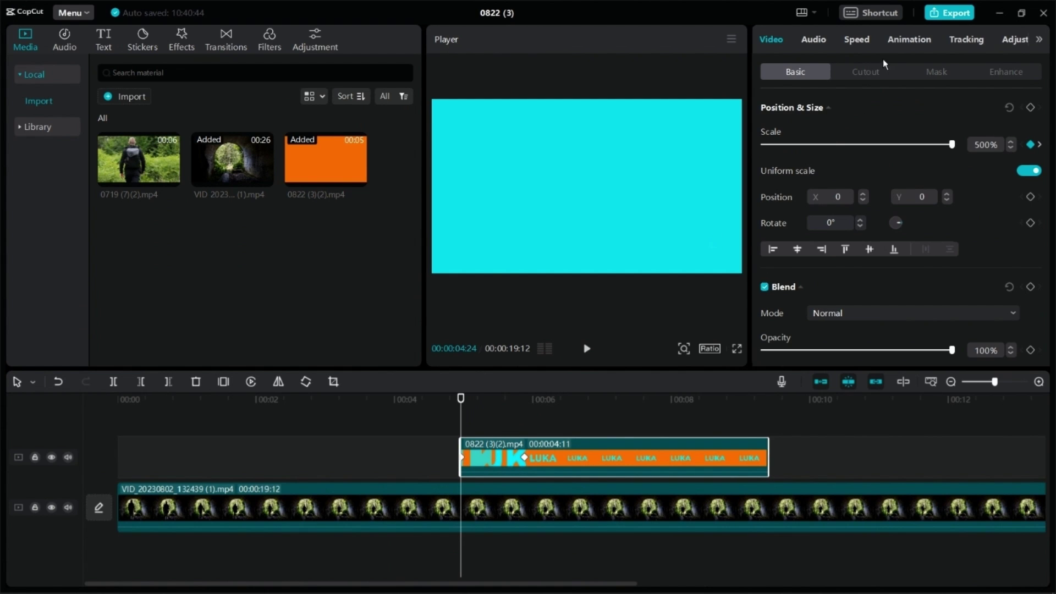
{"action": "left_click", "coordinate": [861, 71]}
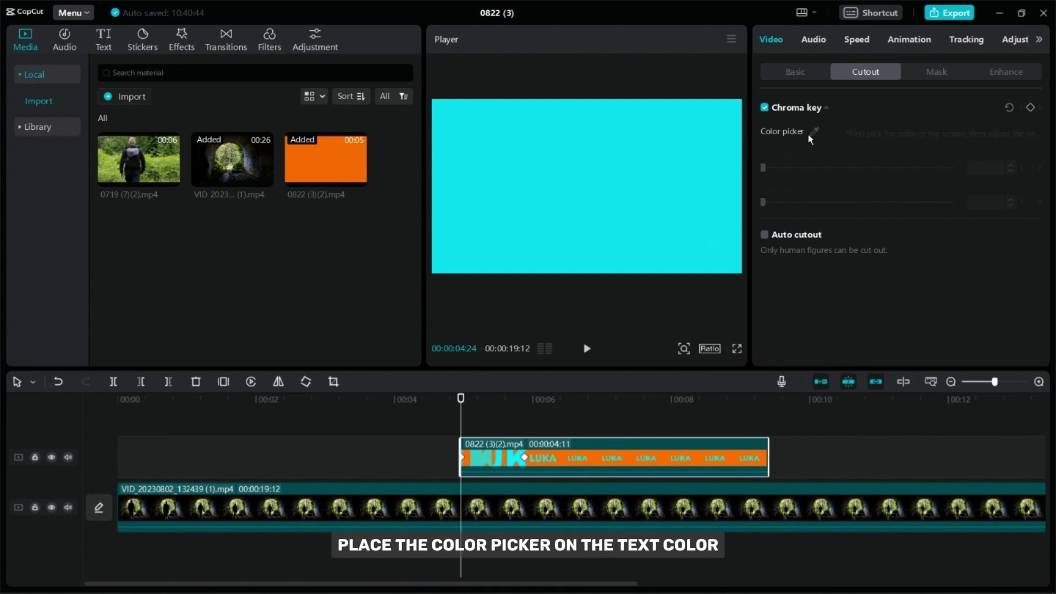
{"action": "left_click", "coordinate": [813, 132]}
{"action": "left_click", "coordinate": [676, 189]}
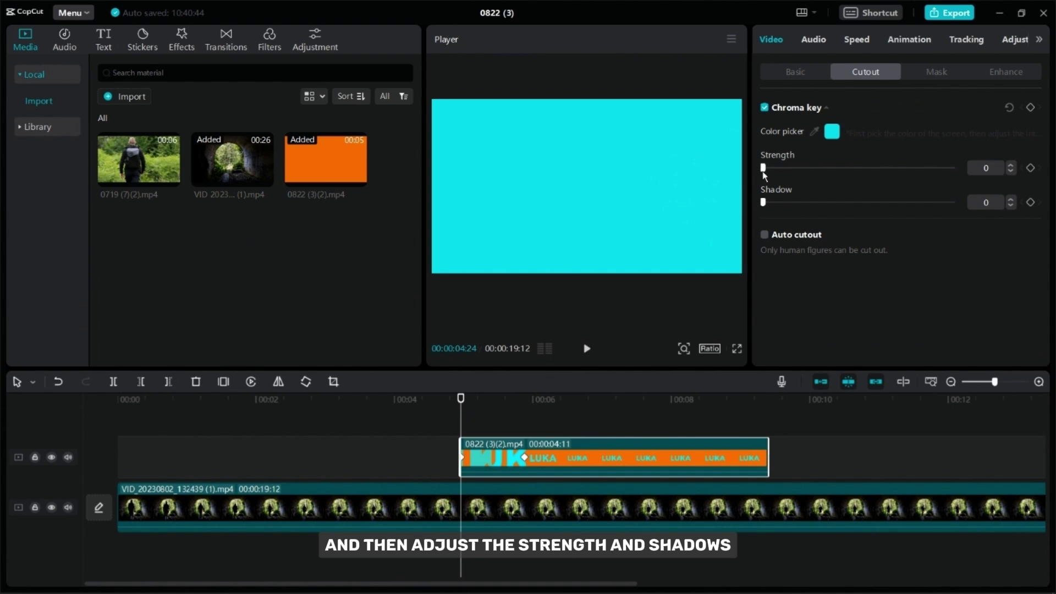
{"action": "left_click_drag", "start_coordinate": [763, 168], "coordinate": [771, 168]}
{"action": "left_click_drag", "start_coordinate": [905, 172], "coordinate": [884, 170]}
Step: Scrub the preview to check the tunnel footage shows through the LUKA letters
{"action": "left_click", "coordinate": [517, 421]}
{"action": "left_click_drag", "start_coordinate": [518, 423], "coordinate": [538, 429]}
{"action": "left_click", "coordinate": [563, 432]}
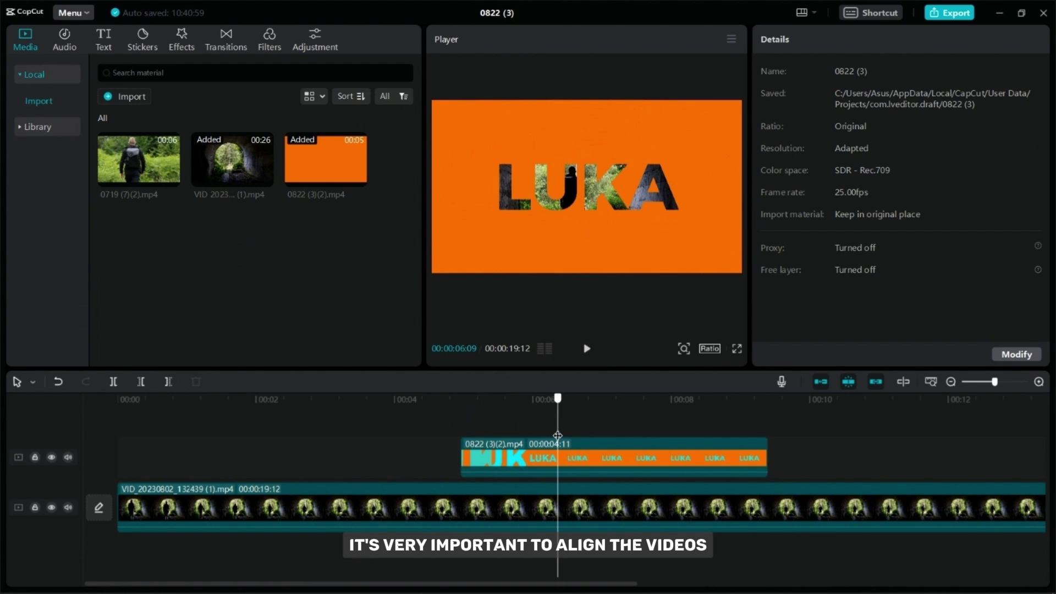
Step: Cut the tunnel video off at 00:09:10, where the LUKA clip ends
{"action": "left_click", "coordinate": [768, 468]}
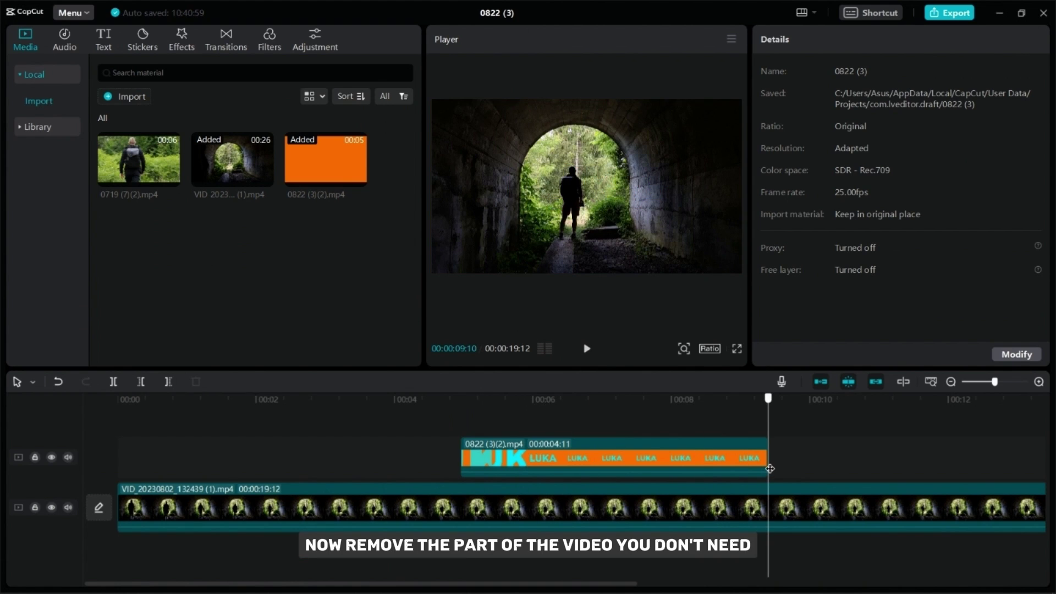
{"action": "left_click", "coordinate": [777, 495]}
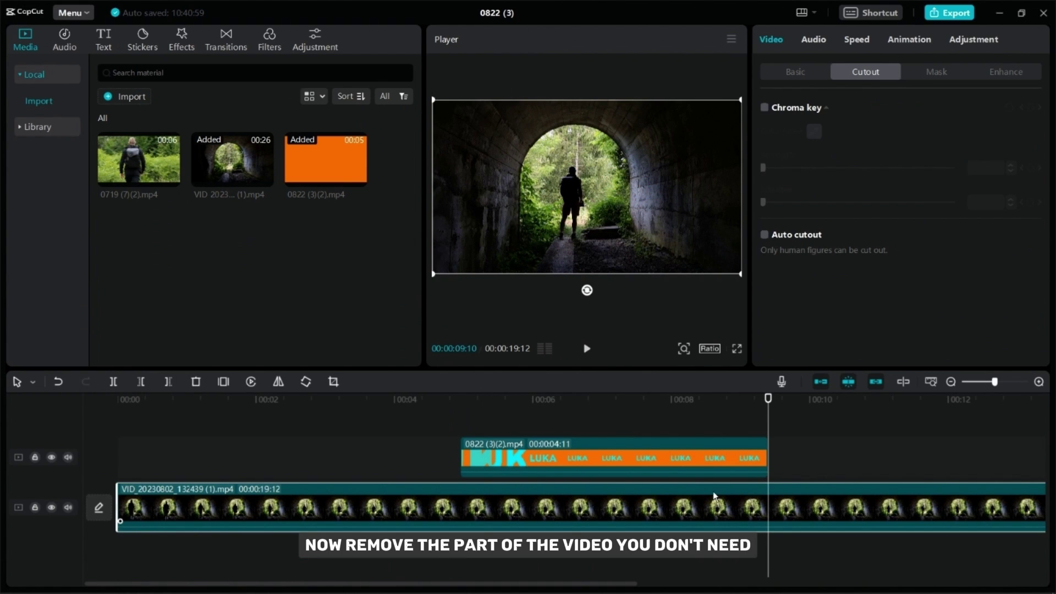
{"action": "left_click", "coordinate": [161, 384]}
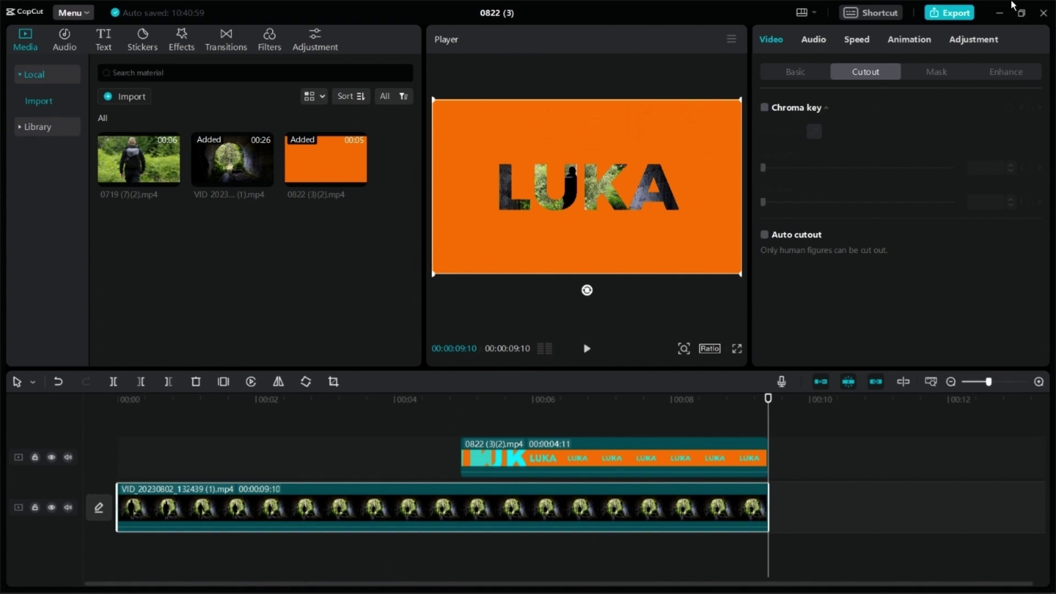
Step: Export the project with the title TEXT1
{"action": "left_click", "coordinate": [951, 14]}
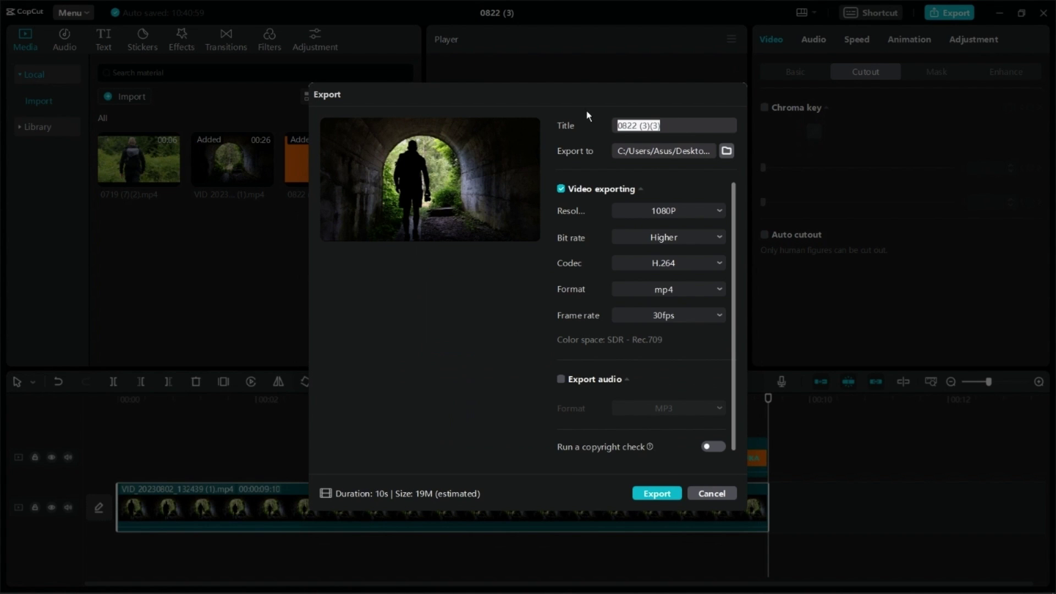
{"action": "type", "text": "TEXT1"}
{"action": "left_click", "coordinate": [645, 491]}
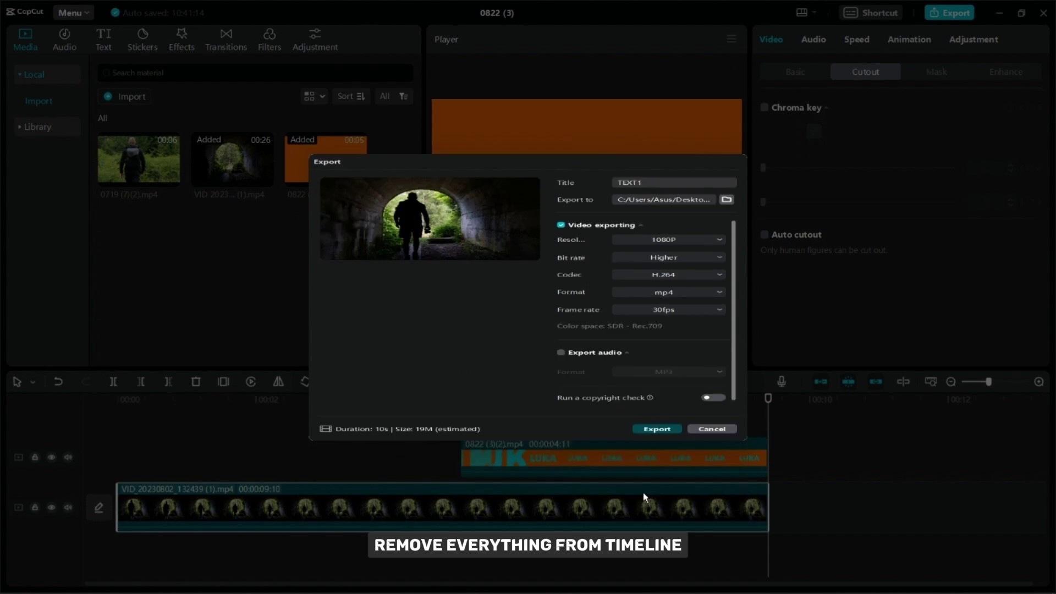
{"action": "left_click", "coordinate": [702, 503]}
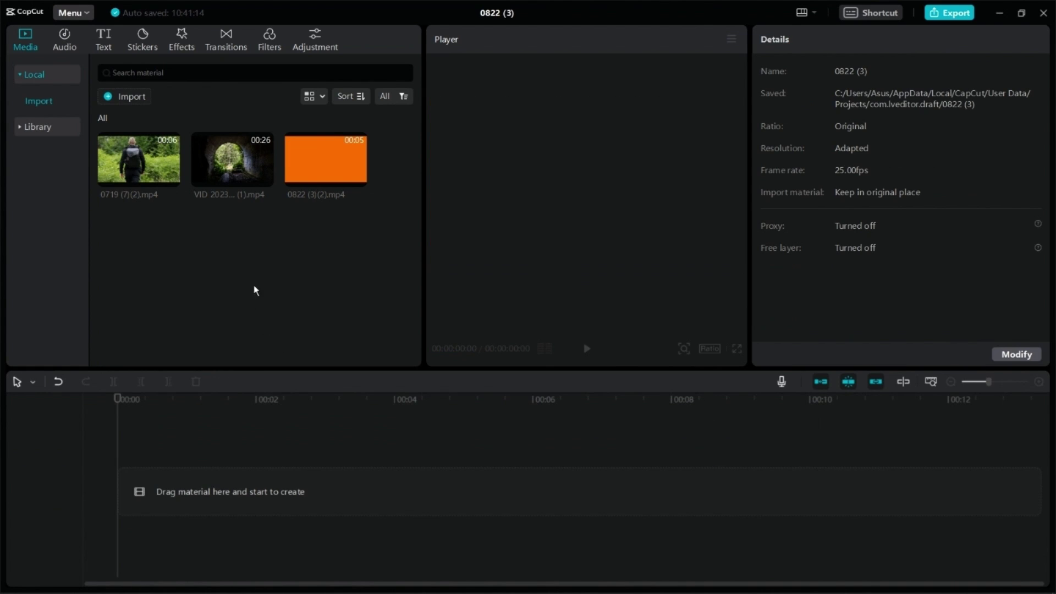
Step: Remove the two unneeded media clips and import the exported TEXT1 video
{"action": "left_click_drag", "start_coordinate": [189, 253], "coordinate": [434, 175]}
{"action": "key", "text": "Delete"}
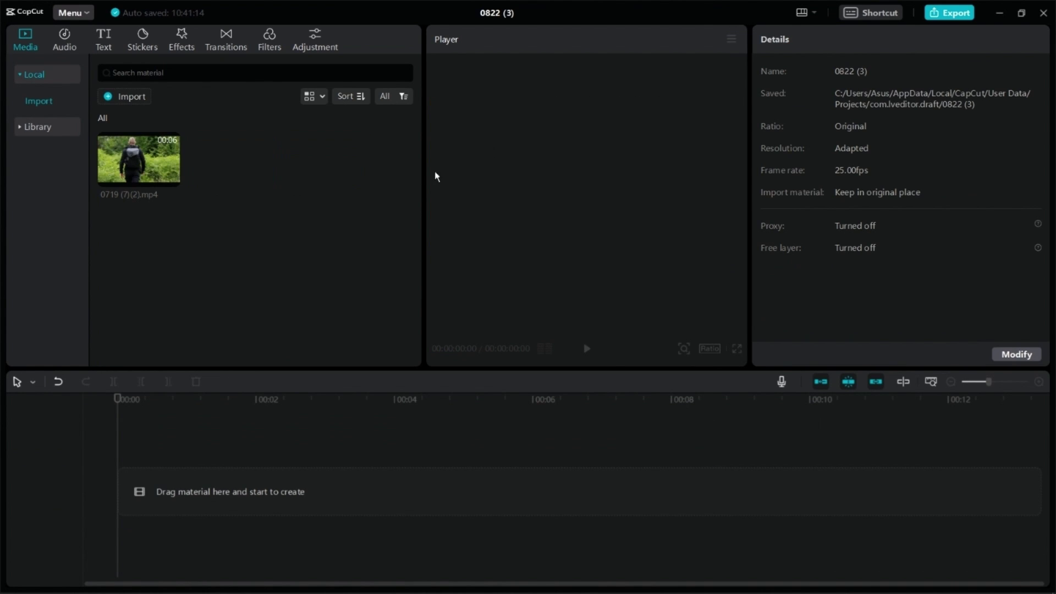
{"action": "left_click", "coordinate": [144, 99]}
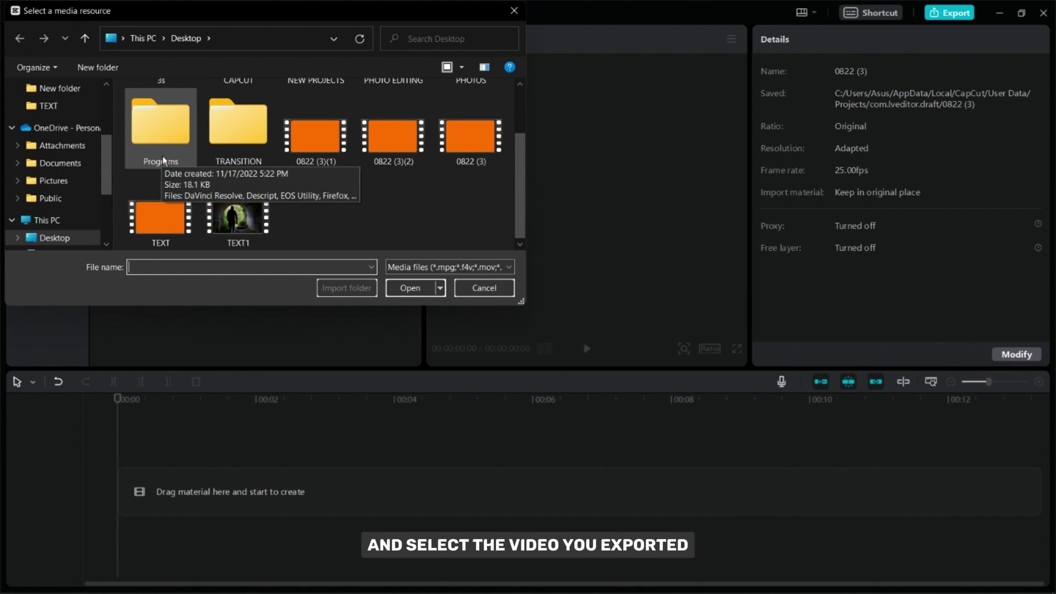
{"action": "double_click", "coordinate": [242, 216]}
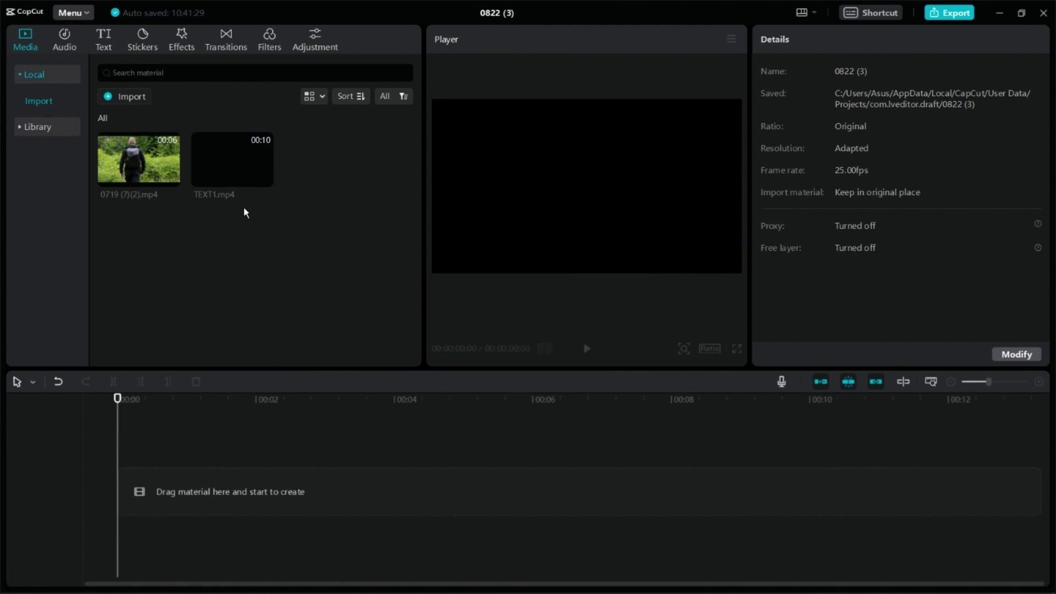
Step: Layer TEXT1.mp4 above the 0719 forest clip, with 0719 starting around 00:04:24
{"action": "left_click_drag", "start_coordinate": [231, 159], "coordinate": [269, 457]}
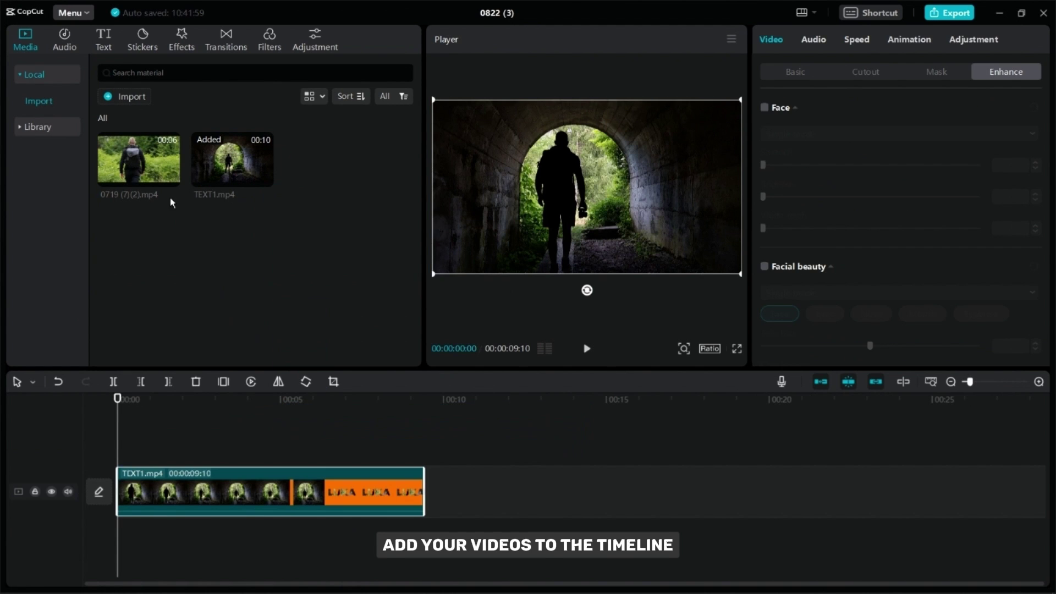
{"action": "left_click_drag", "start_coordinate": [154, 167], "coordinate": [291, 454]}
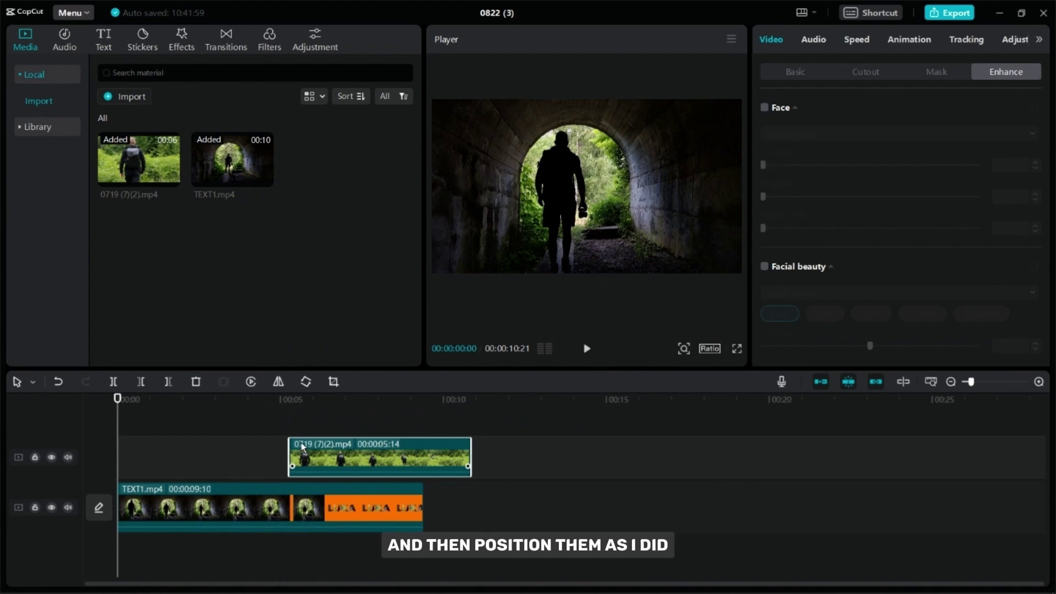
{"action": "left_click", "coordinate": [314, 399]}
{"action": "left_click_drag", "start_coordinate": [316, 506], "coordinate": [323, 422]}
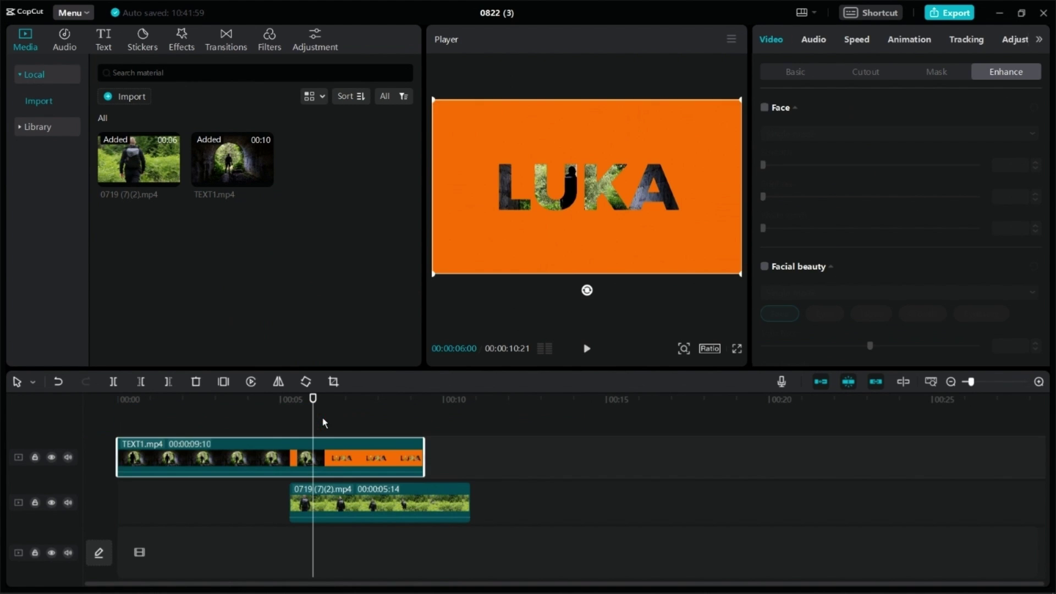
{"action": "left_click", "coordinate": [263, 433]}
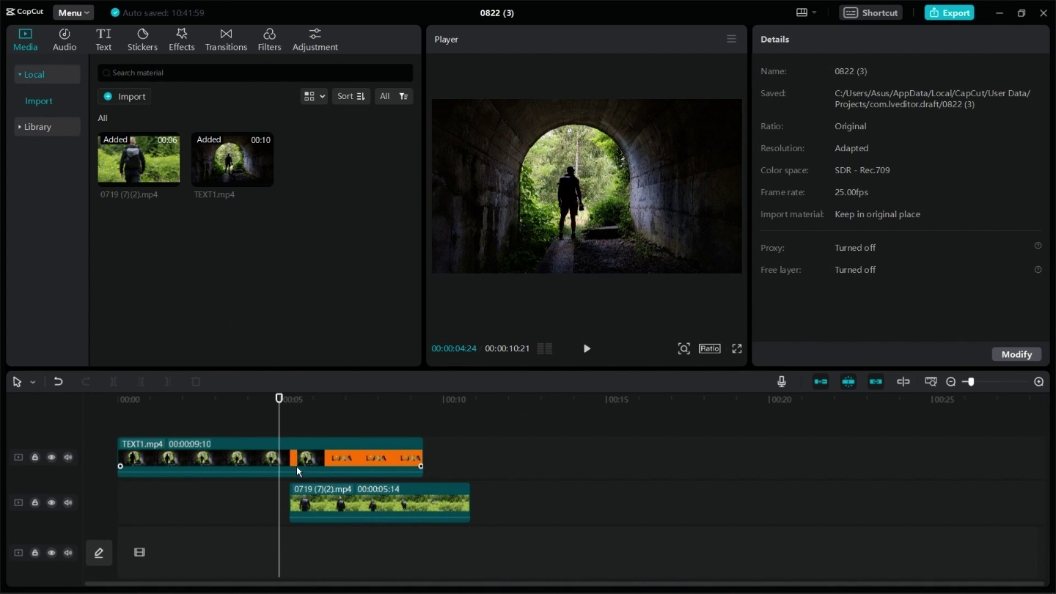
{"action": "left_click_drag", "start_coordinate": [301, 501], "coordinate": [299, 503]}
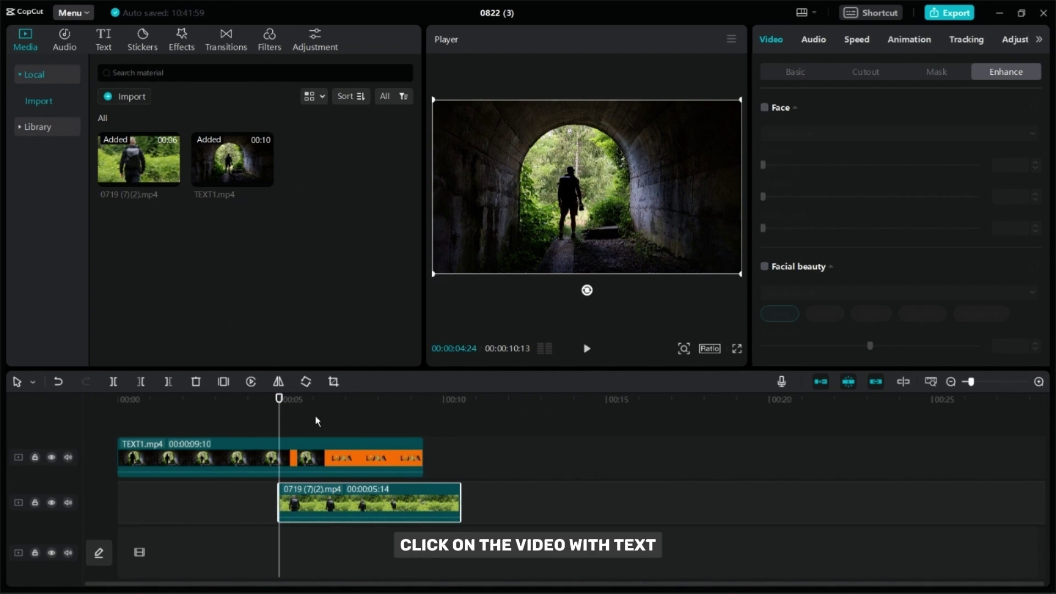
{"action": "left_click", "coordinate": [295, 427]}
{"action": "left_click", "coordinate": [311, 455]}
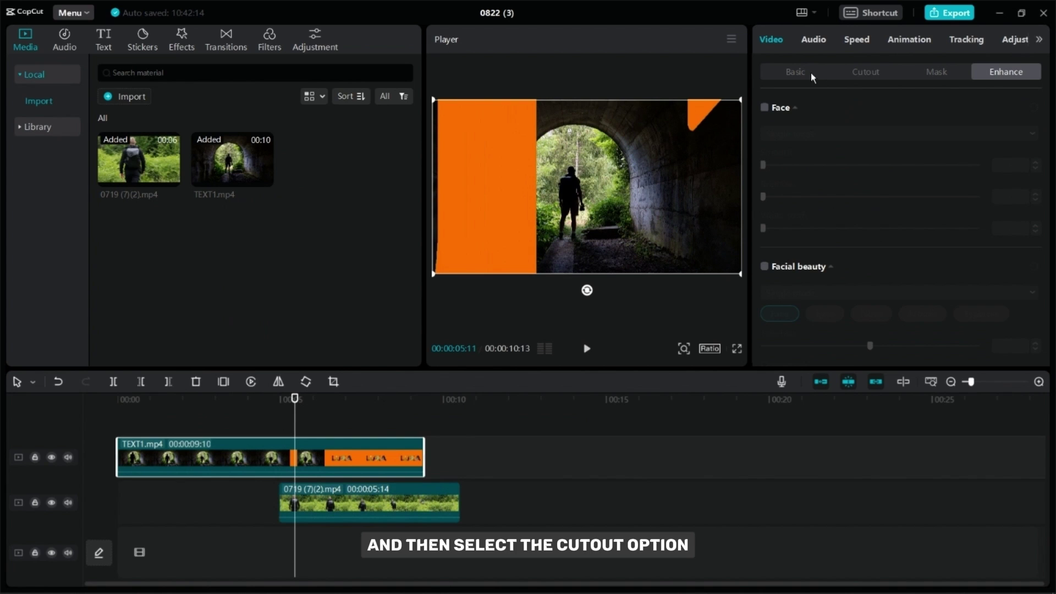
Step: Chroma-key the orange around the LUKA letters on TEXT1 at strength 13, shadow 9
{"action": "left_click", "coordinate": [851, 70]}
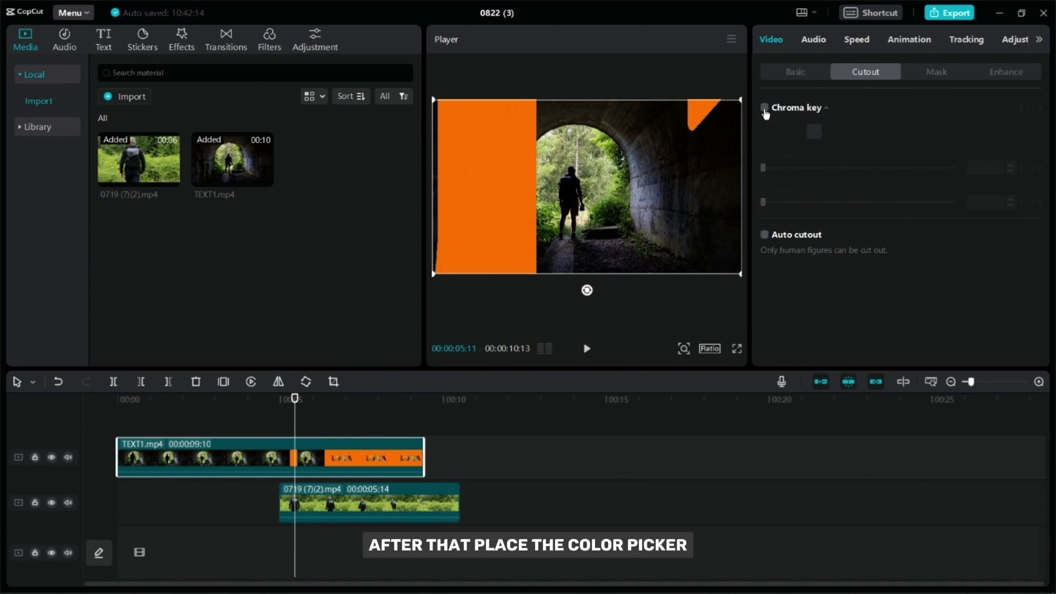
{"action": "left_click", "coordinate": [816, 136]}
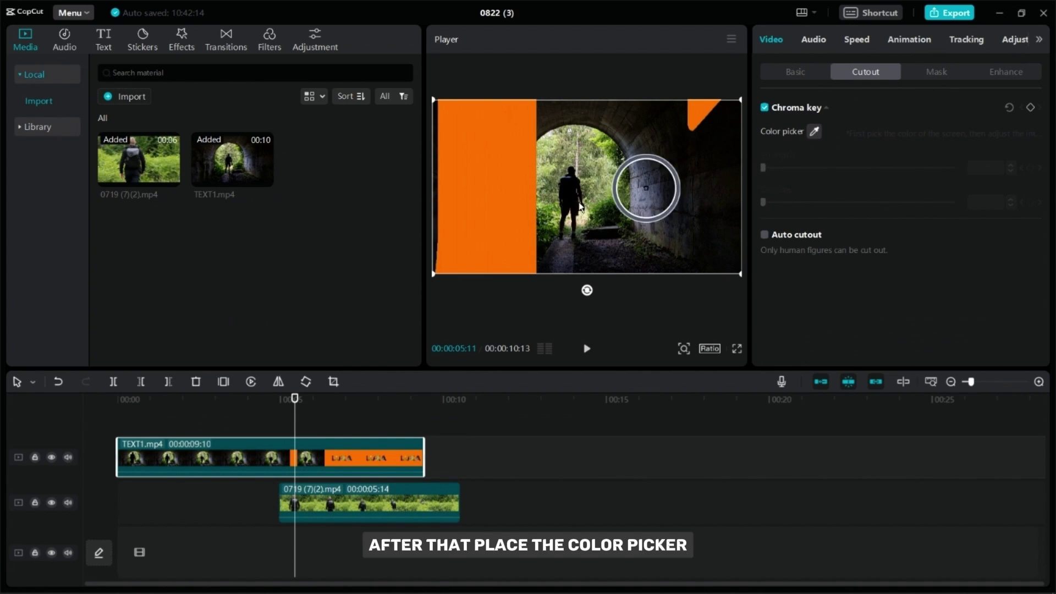
{"action": "left_click", "coordinate": [478, 205]}
{"action": "left_click_drag", "start_coordinate": [773, 168], "coordinate": [781, 204]}
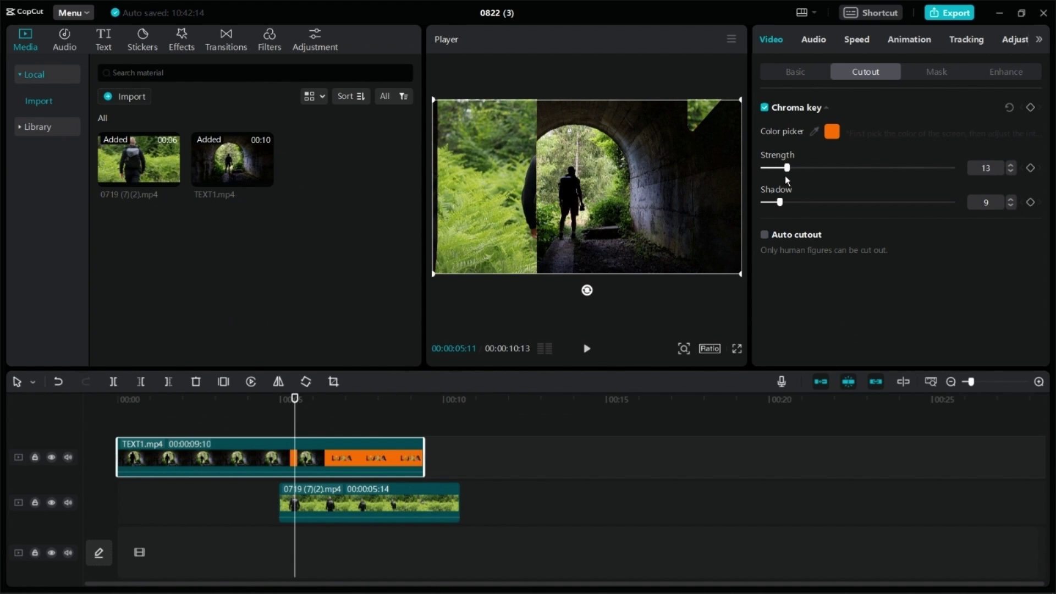
Step: Play back the keyed result over the forest clip and reselect TEXT1
{"action": "left_click", "coordinate": [324, 435]}
{"action": "key", "text": "space"}
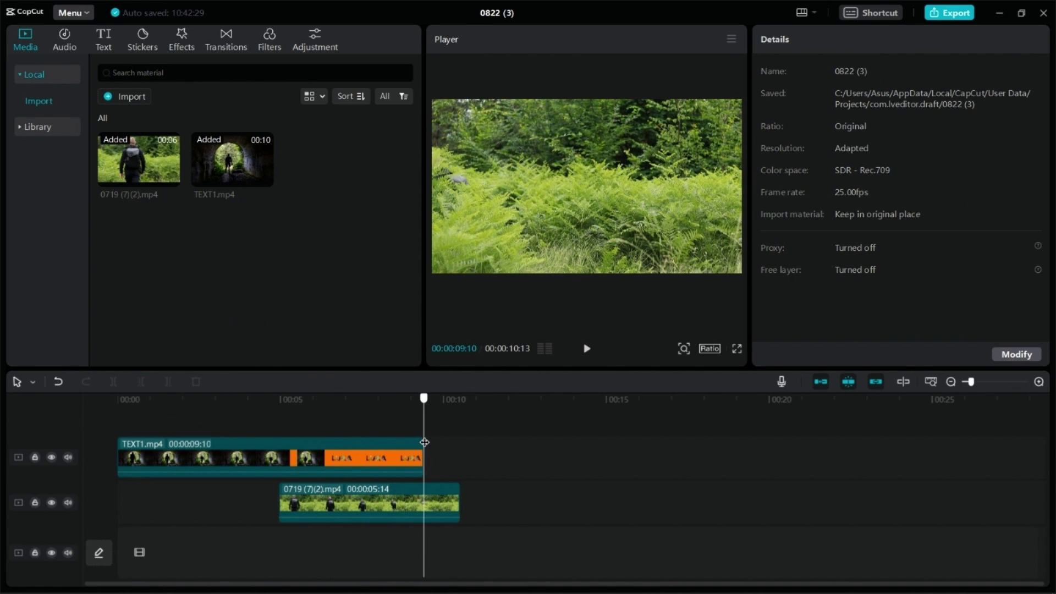
{"action": "left_click", "coordinate": [414, 457]}
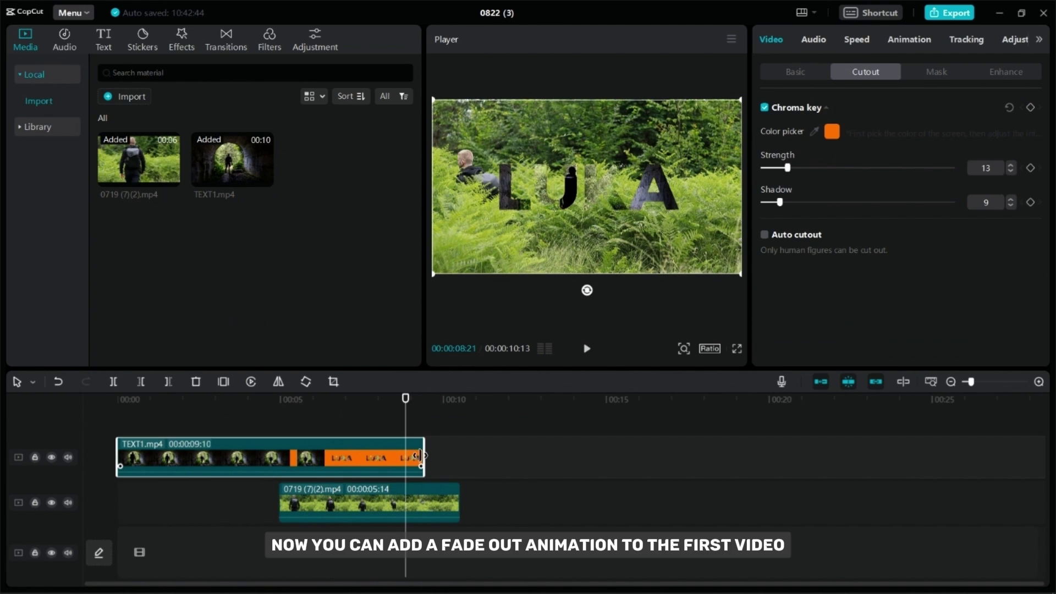
Step: Apply the Fade Out exit animation to the TEXT1 title clip
{"action": "left_click", "coordinate": [897, 44]}
{"action": "left_click", "coordinate": [891, 71]}
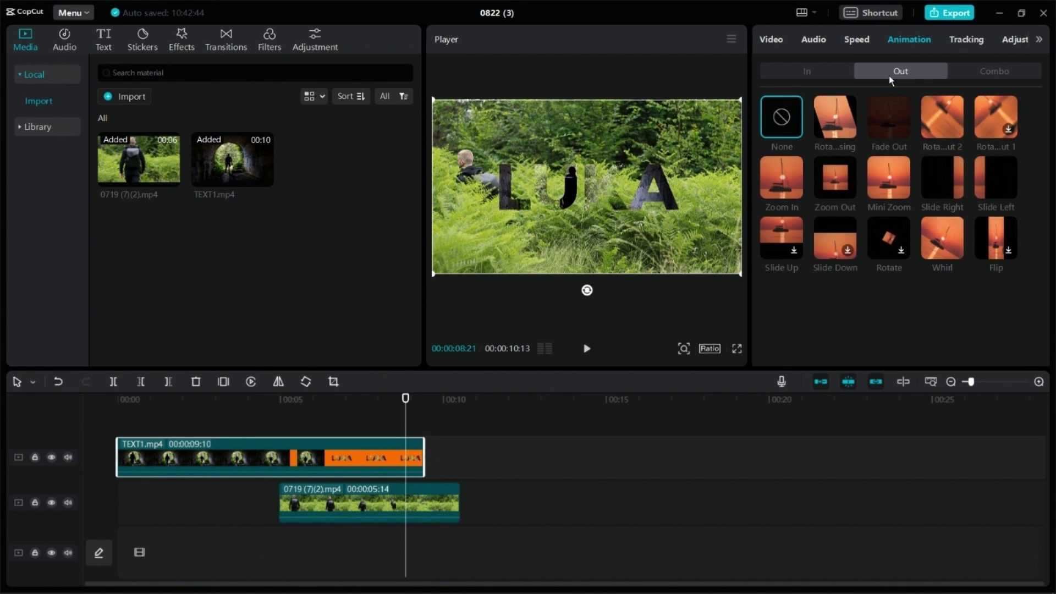
{"action": "left_click", "coordinate": [884, 113]}
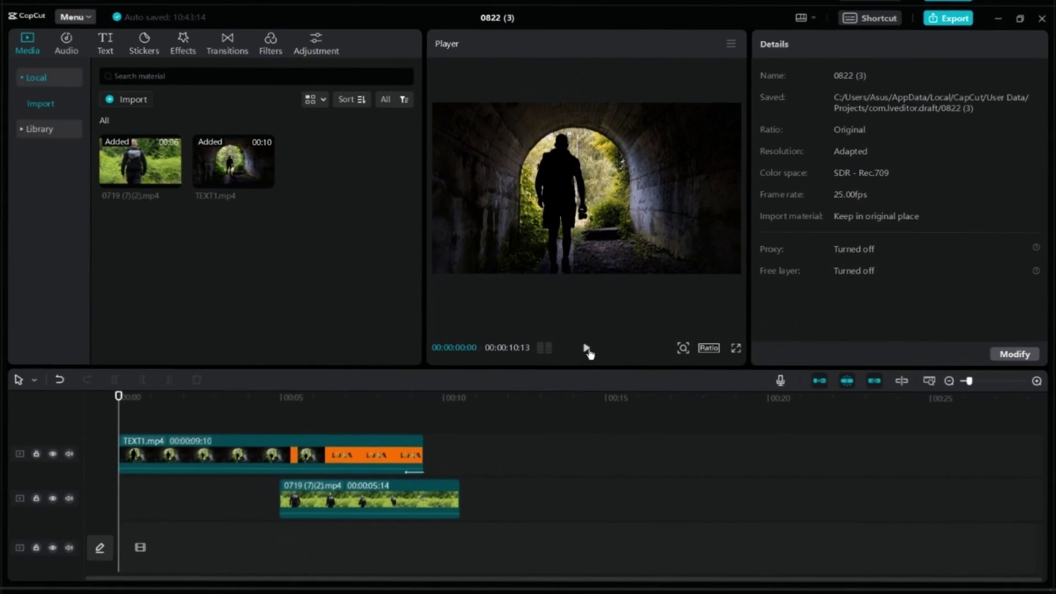
Step: Play back the finished LUKA reveal over the forest footage
{"action": "left_click", "coordinate": [587, 348]}
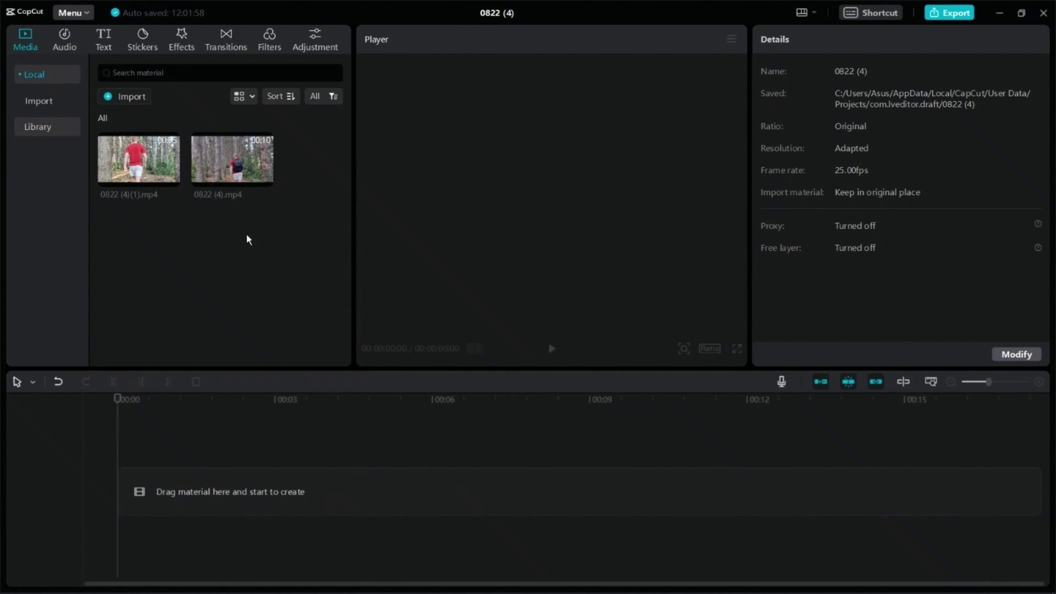
Step: Add both forest clips in sequence, fit them to the timeline width, and set the playhead near 00:03:21
{"action": "left_click_drag", "start_coordinate": [246, 240], "coordinate": [238, 482]}
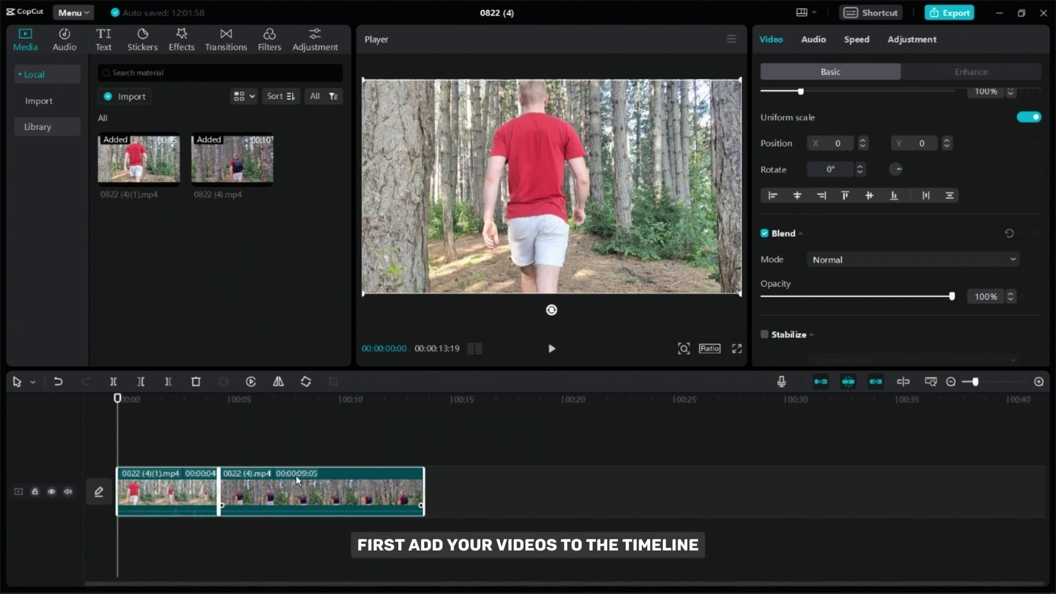
{"action": "left_click", "coordinate": [932, 387]}
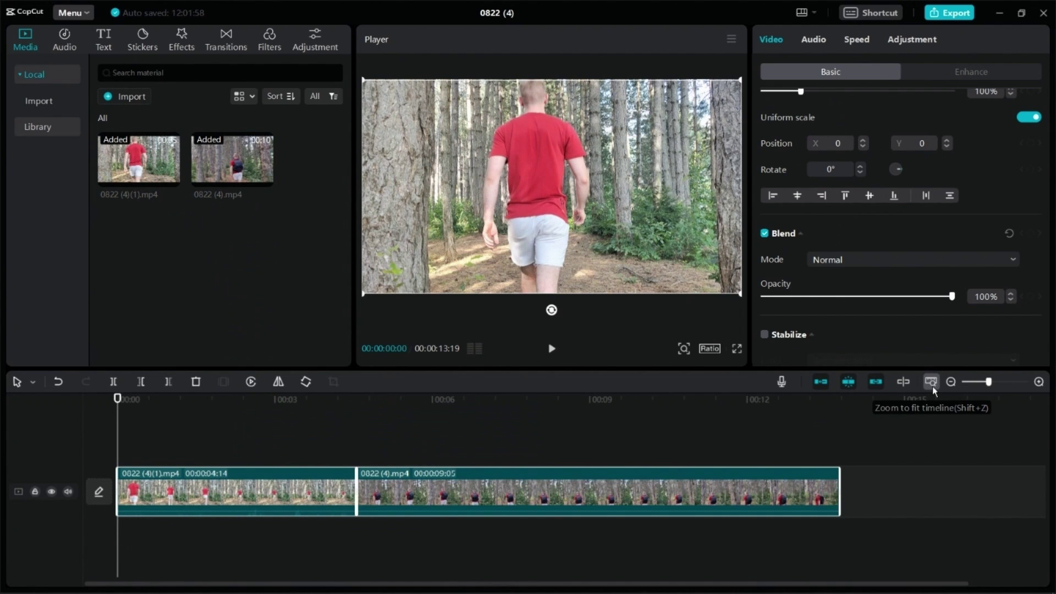
{"action": "left_click", "coordinate": [320, 444]}
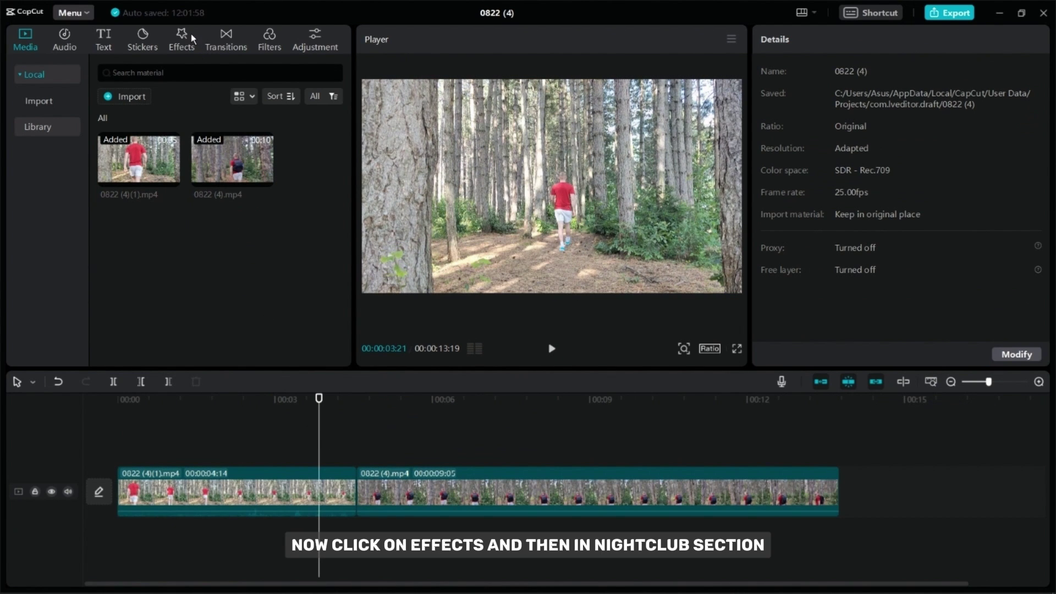
Step: Place the Nightclub Color Negative effect on the timeline starting around 00:03:21
{"action": "left_click", "coordinate": [184, 39]}
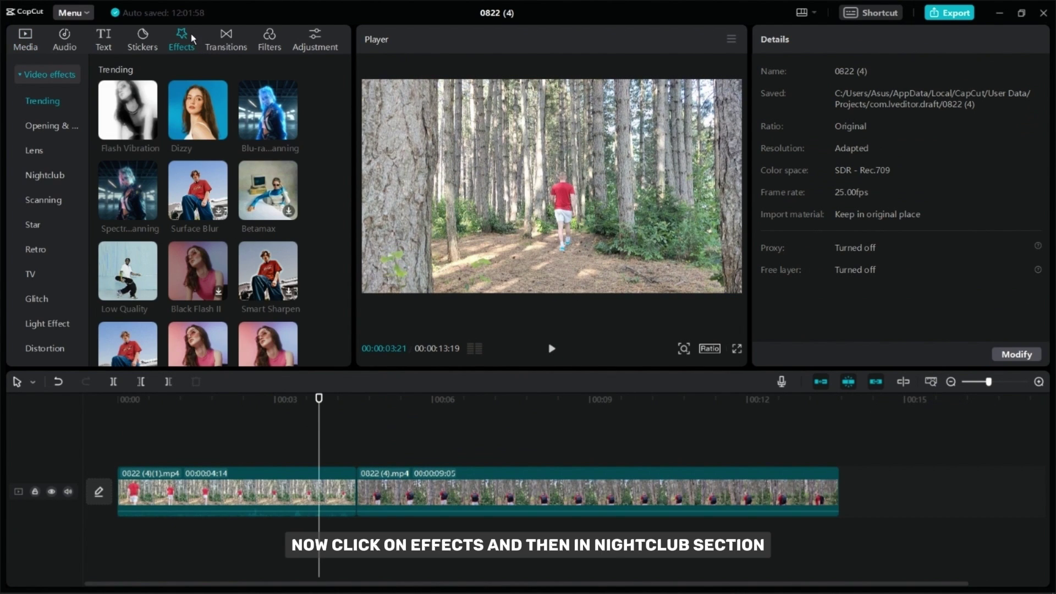
{"action": "left_click", "coordinate": [44, 175]}
{"action": "scroll", "coordinate": [261, 264], "scroll_direction": "down", "scroll_amount": 3}
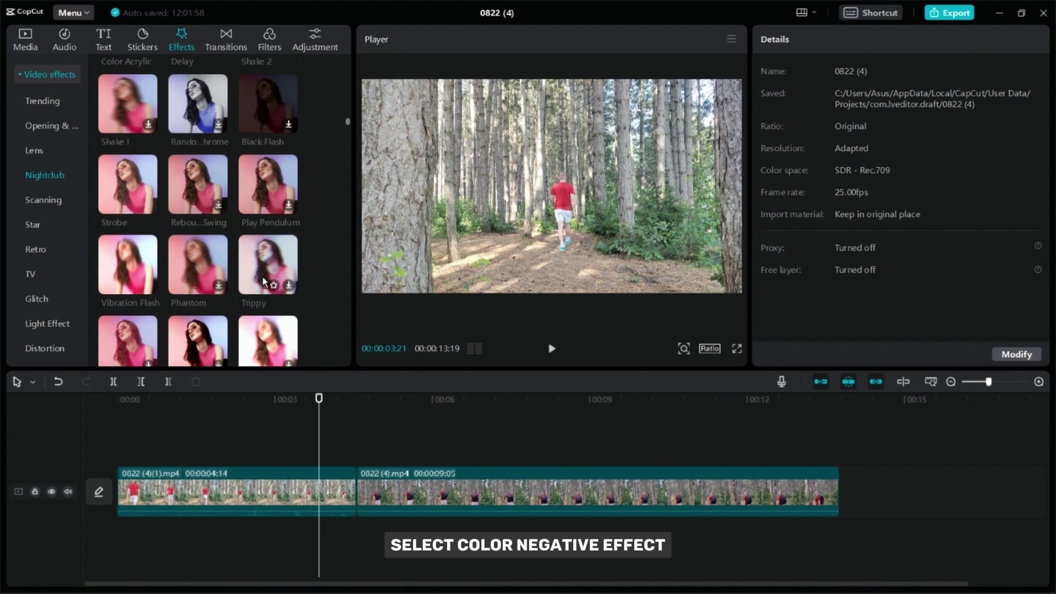
{"action": "scroll", "coordinate": [263, 282], "scroll_direction": "down", "scroll_amount": 5}
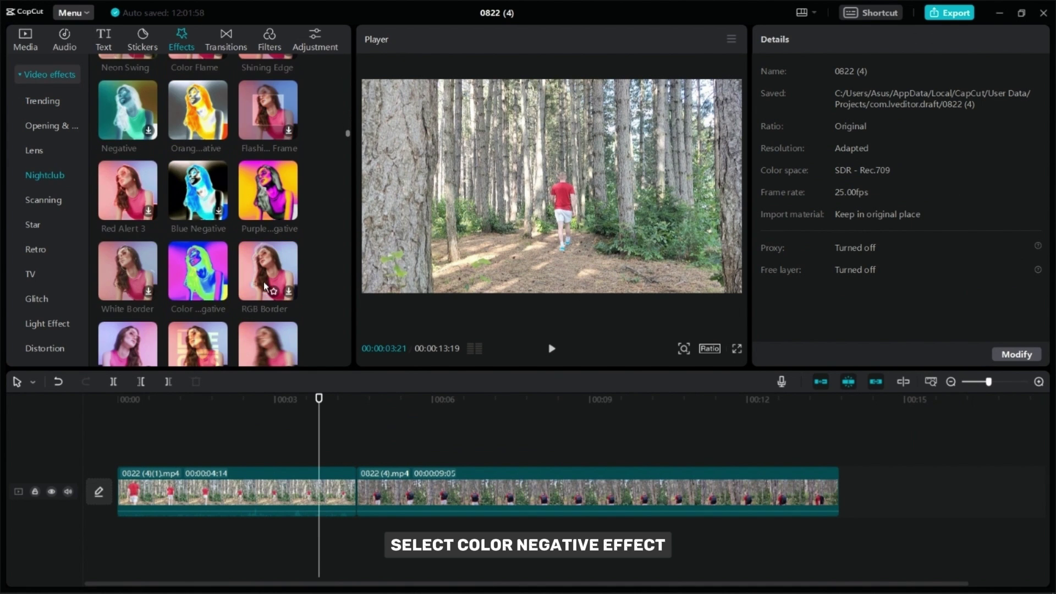
{"action": "left_click_drag", "start_coordinate": [198, 270], "coordinate": [317, 452]}
{"action": "left_click_drag", "start_coordinate": [995, 387], "coordinate": [1006, 384]}
{"action": "left_click", "coordinate": [314, 417]}
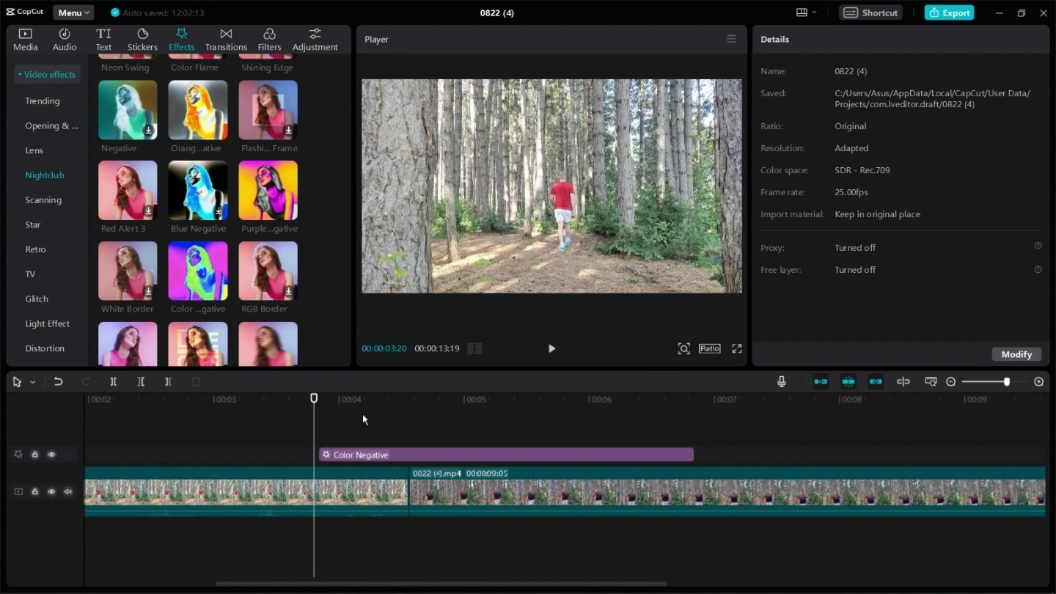
Step: Trim the Color Negative effect to run from about 00:04:03 to 00:04:23 across the clip cut
{"action": "left_click", "coordinate": [550, 350]}
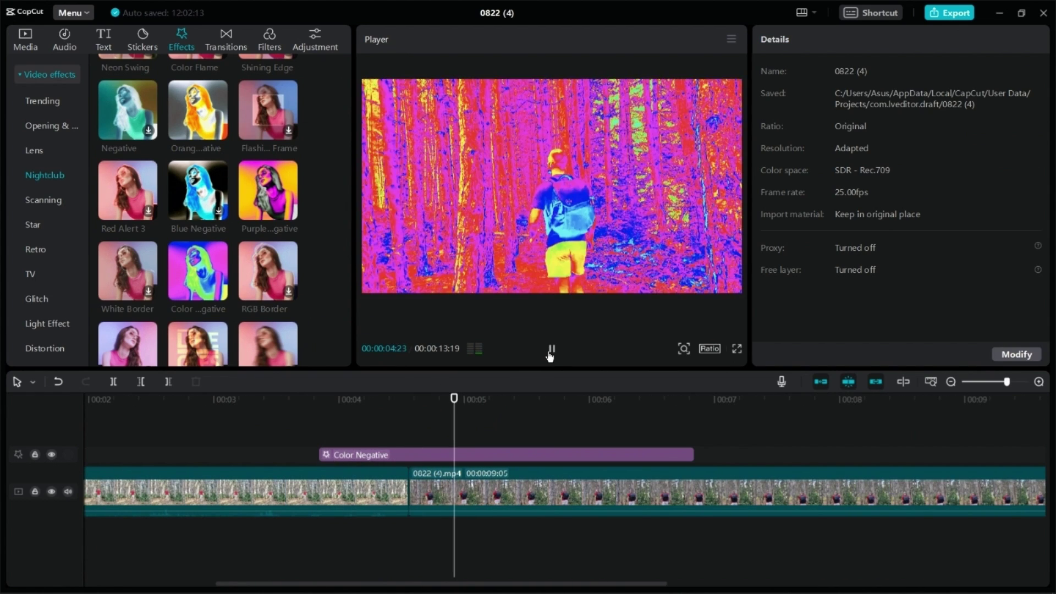
{"action": "left_click", "coordinate": [406, 455]}
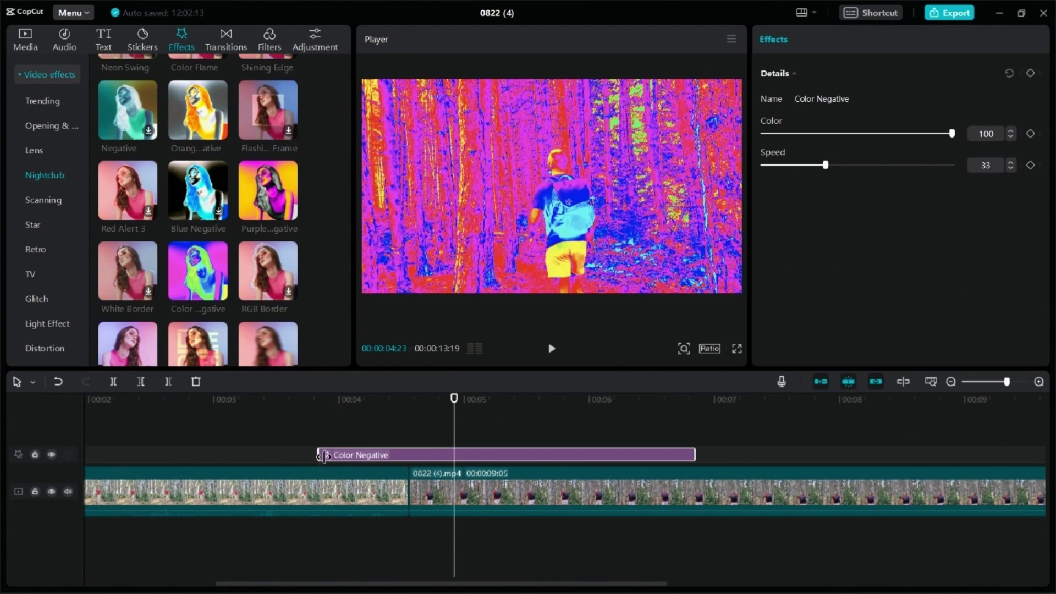
{"action": "left_click_drag", "start_coordinate": [319, 455], "coordinate": [355, 459]}
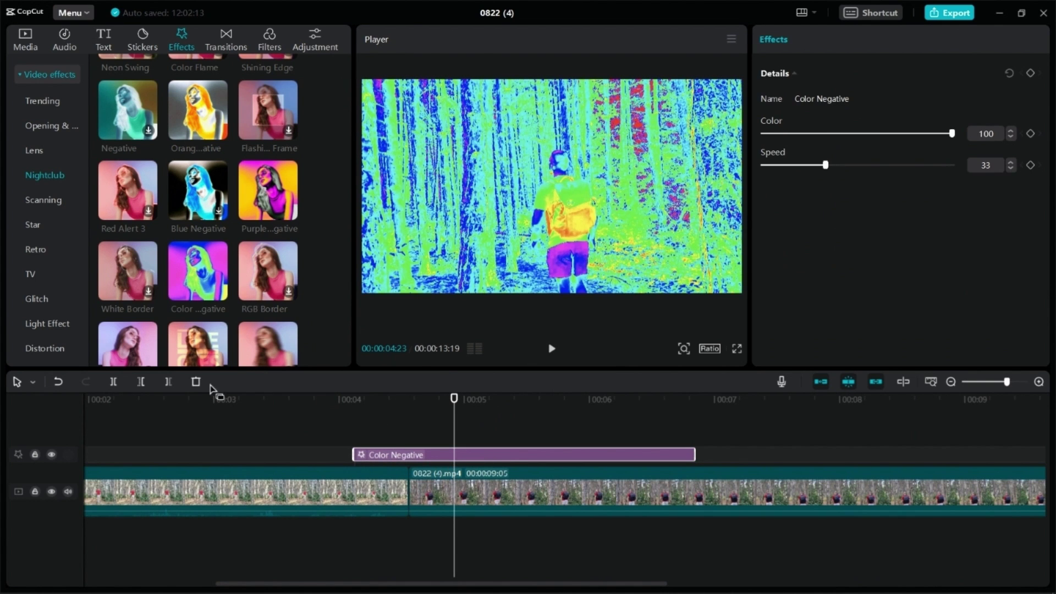
{"action": "left_click", "coordinate": [170, 382]}
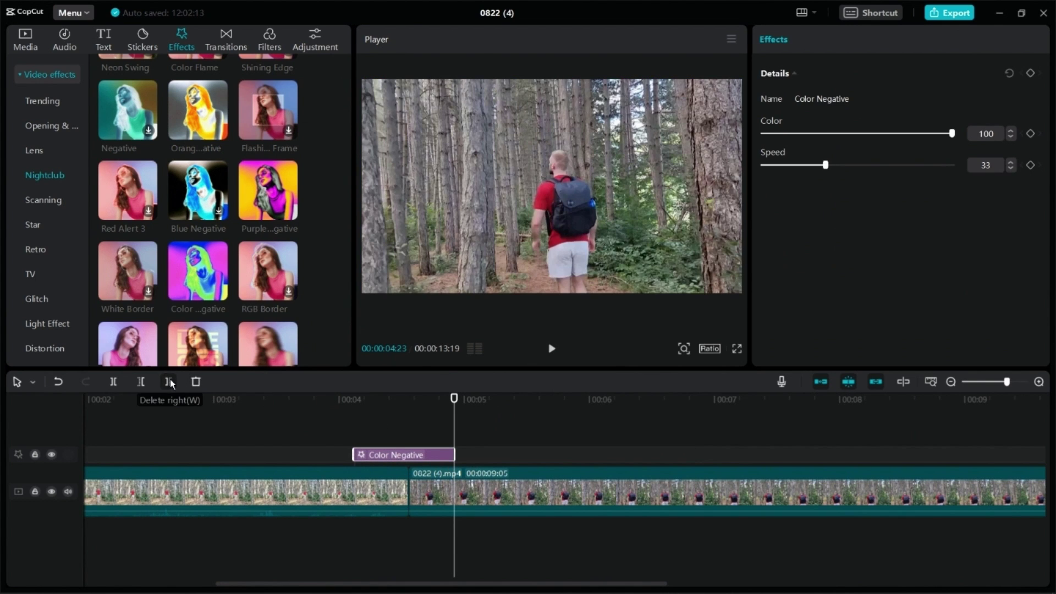
{"action": "left_click", "coordinate": [354, 446]}
{"action": "left_click", "coordinate": [373, 455]}
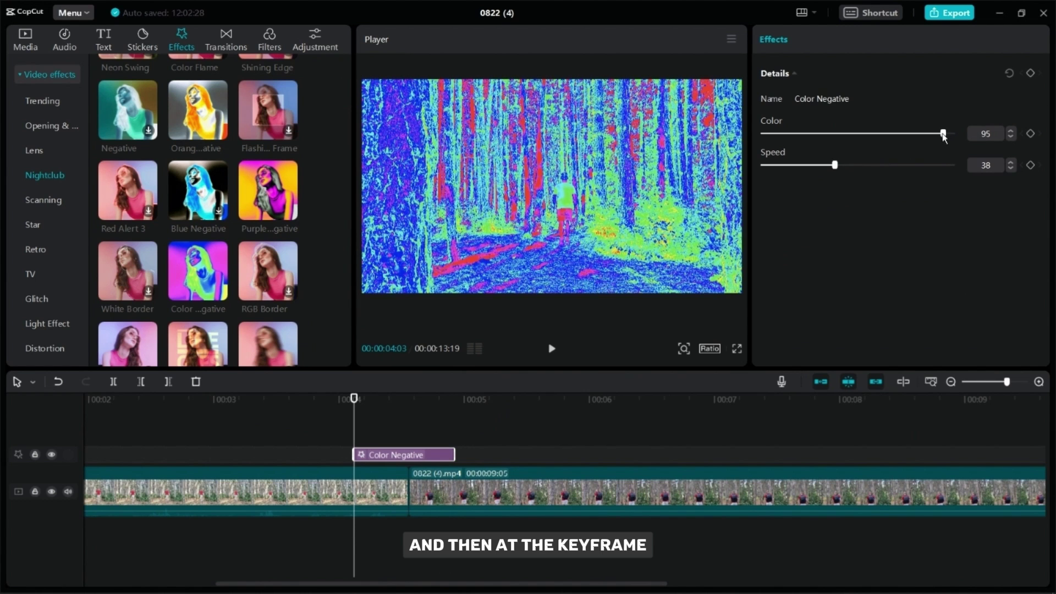
Step: Keyframe the effect's Color at 0 at its start, 100 mid-effect, and 0 at its slightly extended end
{"action": "left_click_drag", "start_coordinate": [943, 134], "coordinate": [770, 140]}
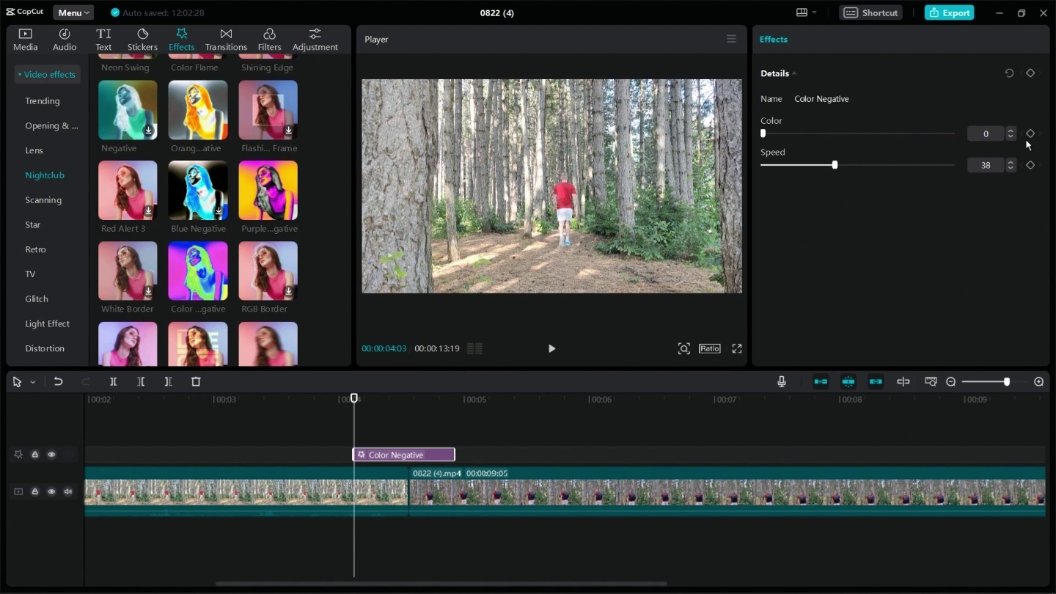
{"action": "left_click", "coordinate": [405, 439]}
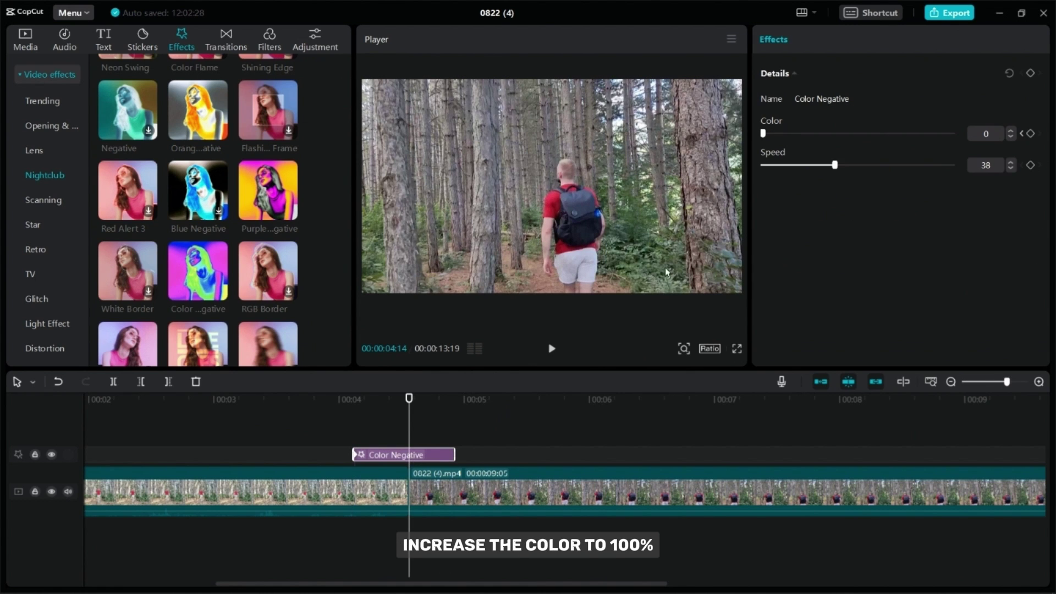
{"action": "left_click_drag", "start_coordinate": [873, 132], "coordinate": [979, 138]}
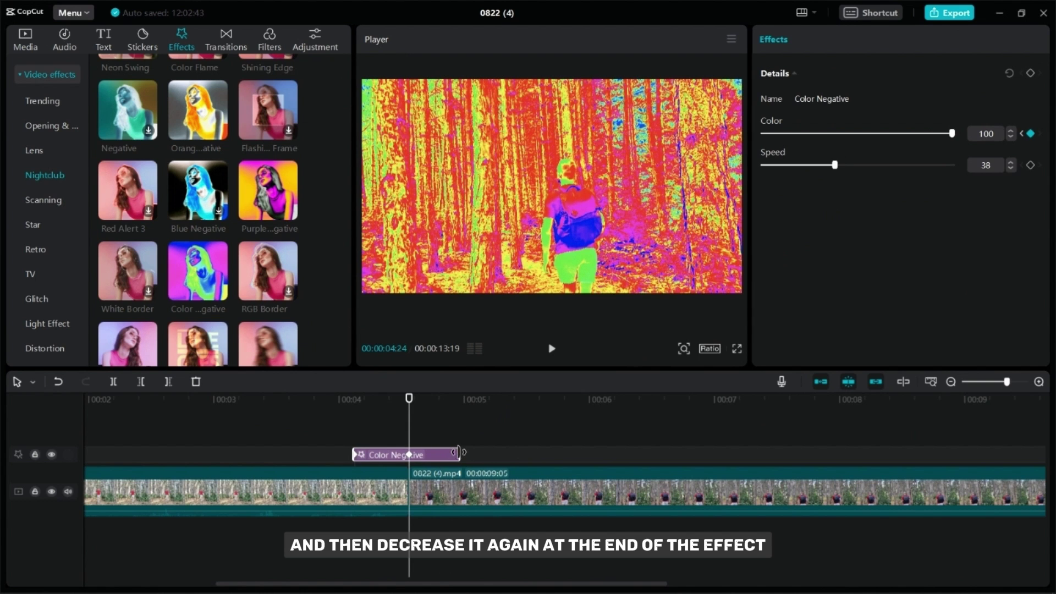
{"action": "left_click_drag", "start_coordinate": [461, 452], "coordinate": [466, 453]}
{"action": "left_click", "coordinate": [463, 443]}
{"action": "left_click", "coordinate": [459, 450]}
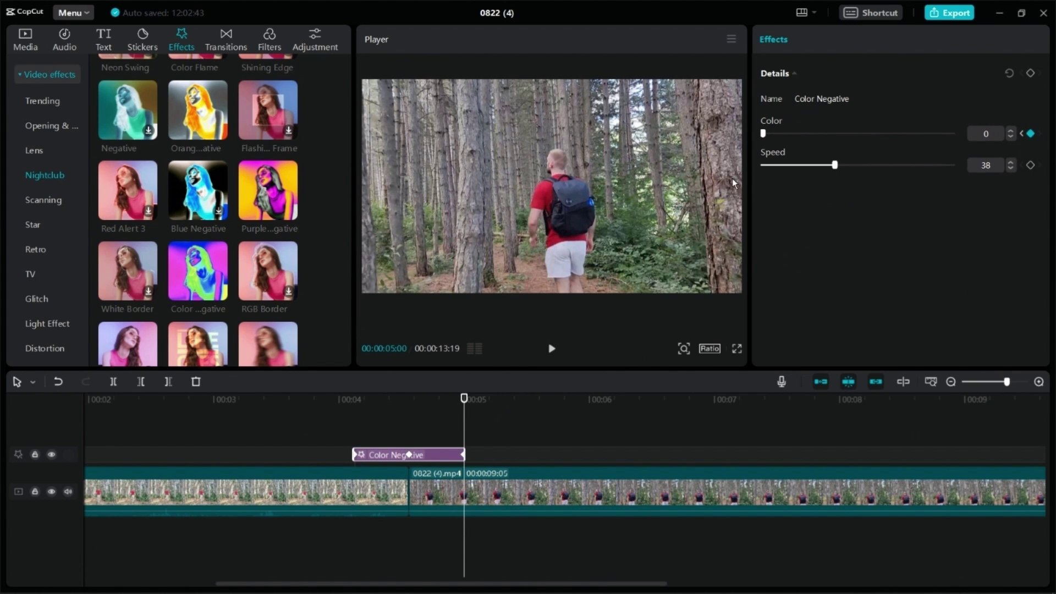
{"action": "left_click", "coordinate": [282, 440]}
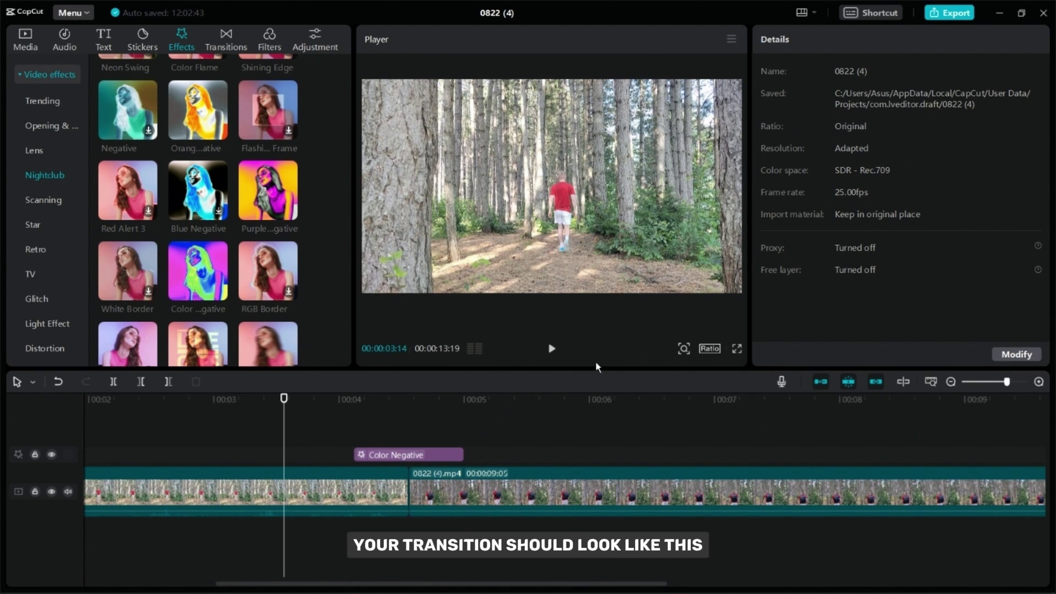
Step: Play back the color negative transition from just before the flash
{"action": "left_click", "coordinate": [551, 351]}
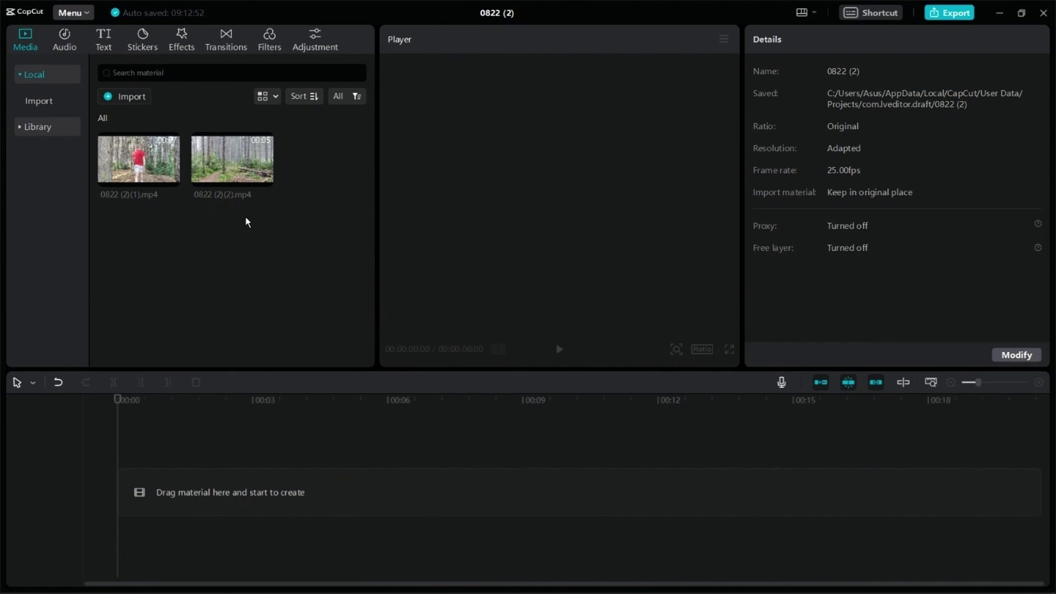
Step: Place the trail clip at the start and the walking clip above from 3 s, freezing it at 00:00:03:12
{"action": "left_click_drag", "start_coordinate": [243, 187], "coordinate": [282, 451]}
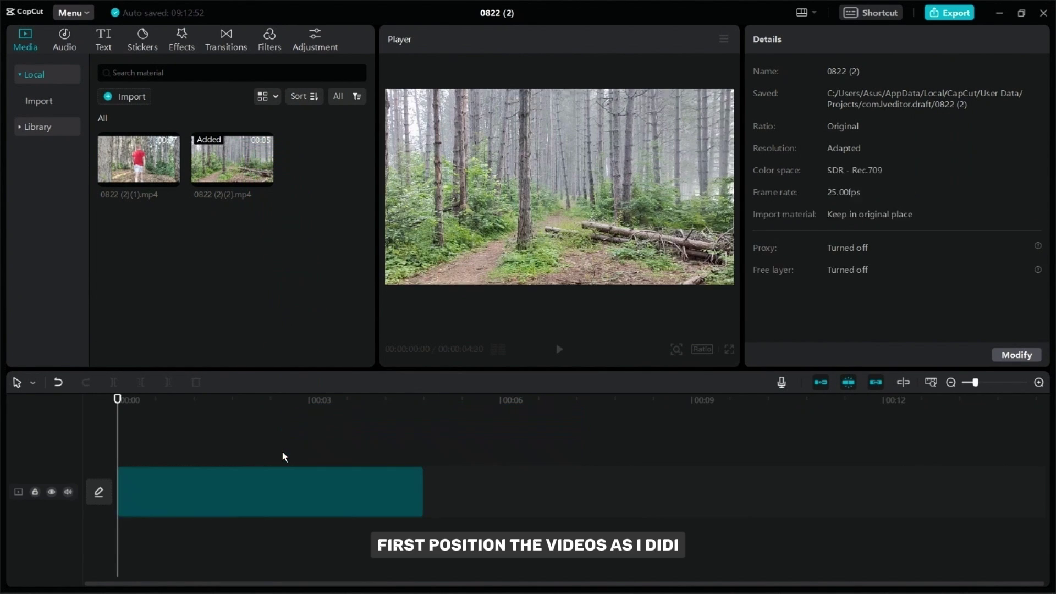
{"action": "left_click_drag", "start_coordinate": [154, 181], "coordinate": [338, 431]}
{"action": "left_click", "coordinate": [338, 427]}
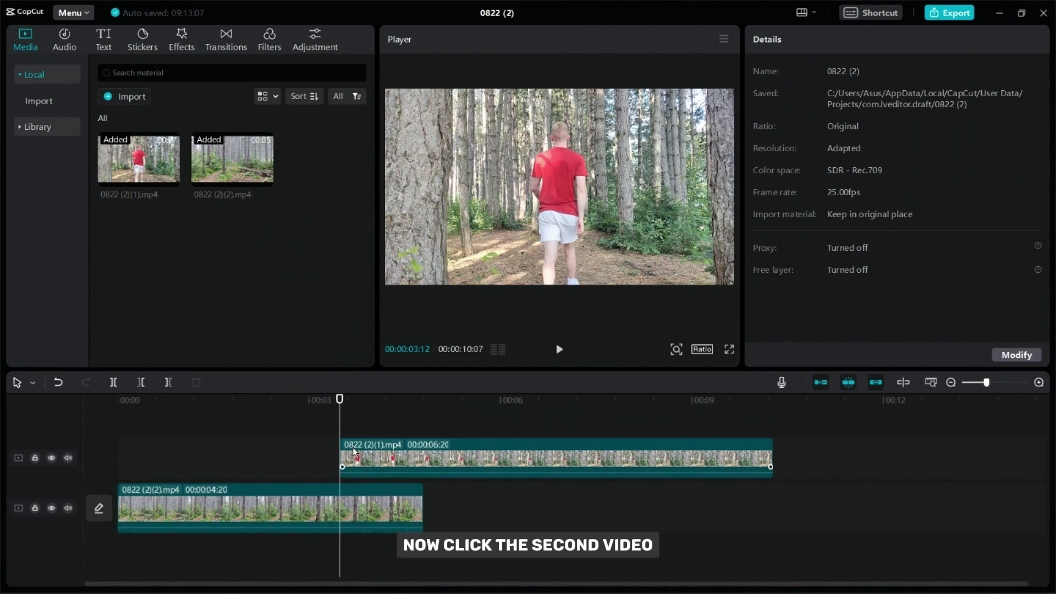
{"action": "left_click", "coordinate": [352, 448]}
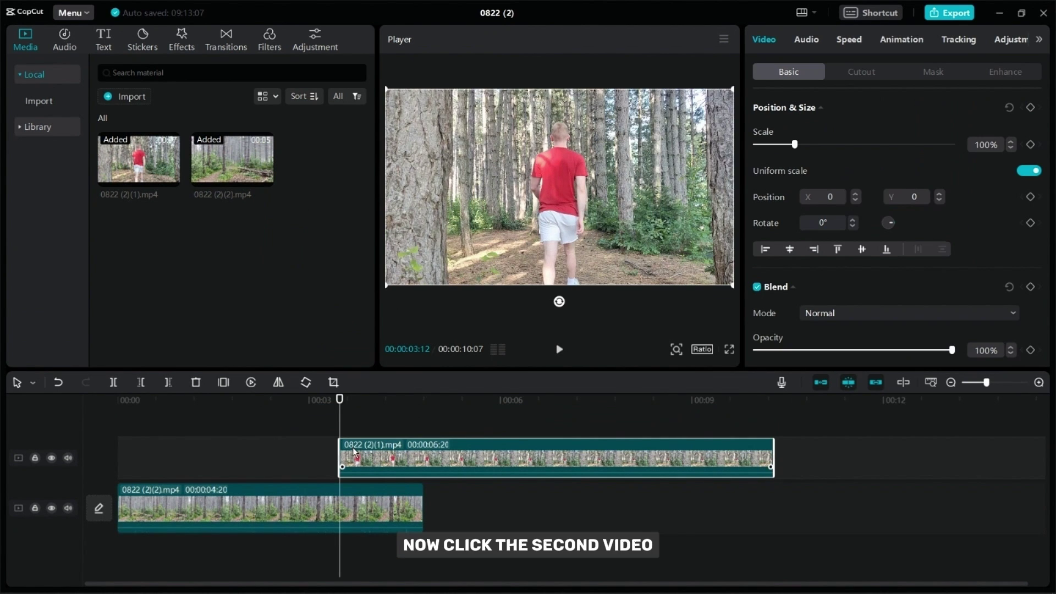
{"action": "left_click", "coordinate": [224, 383]}
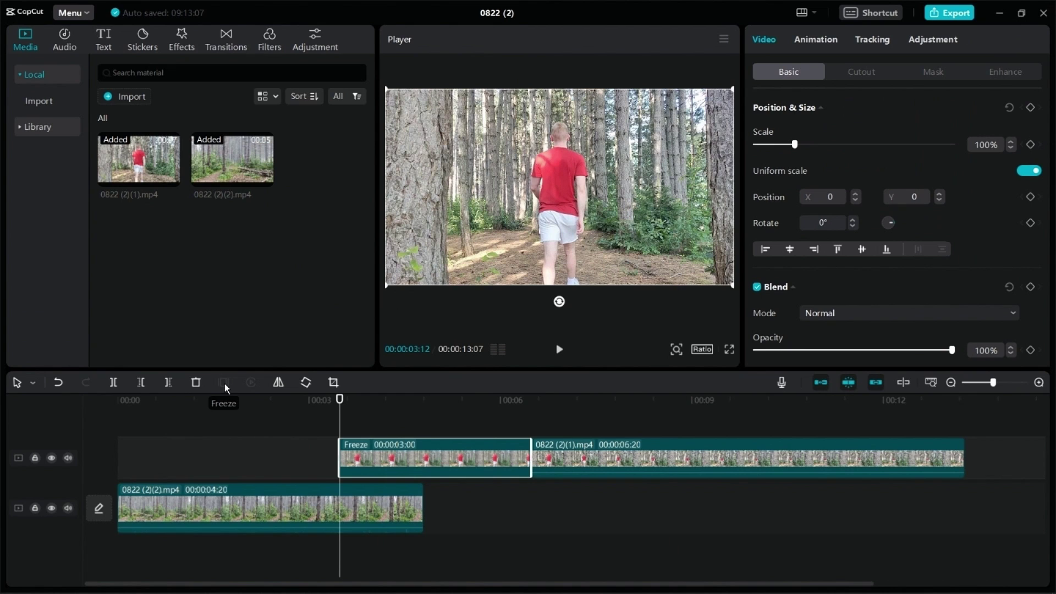
Step: Apply Auto cutout to the freeze frame and give it the Zoom 1 In animation
{"action": "left_click", "coordinate": [851, 72]}
{"action": "left_click", "coordinate": [758, 236]}
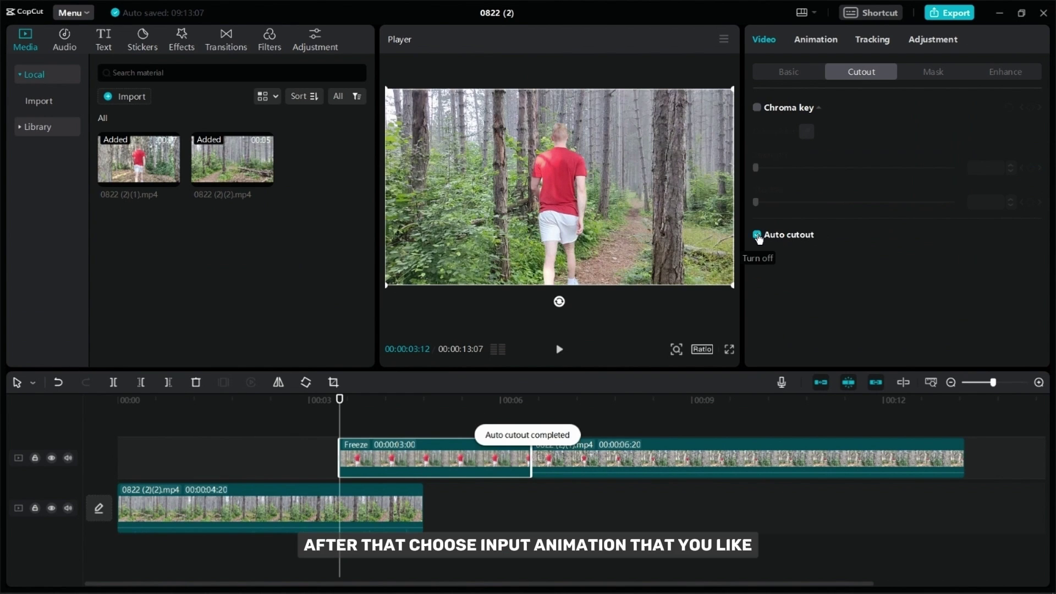
{"action": "left_click", "coordinate": [813, 39]}
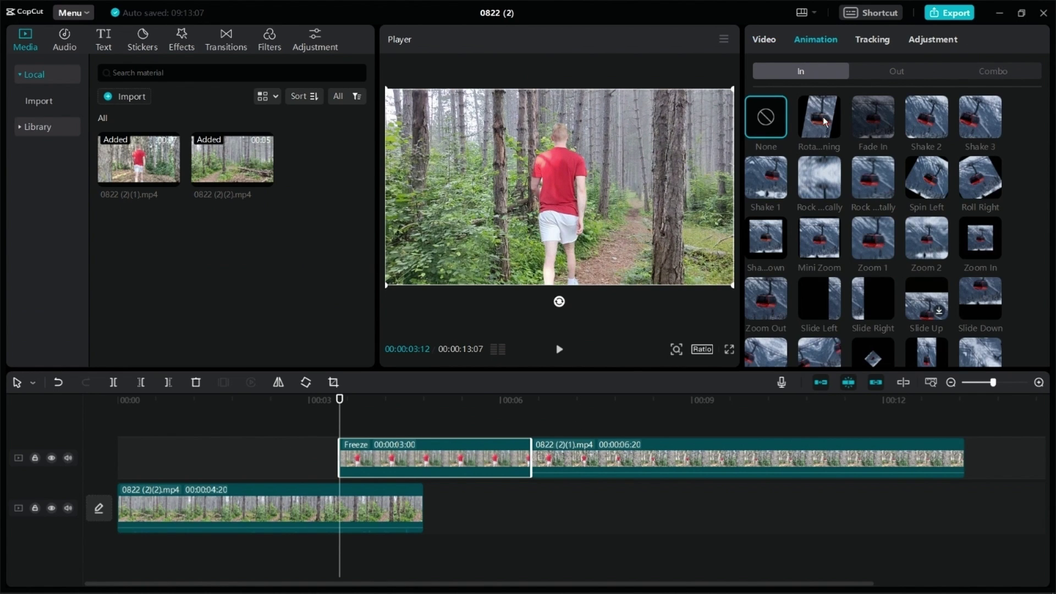
{"action": "left_click", "coordinate": [874, 228]}
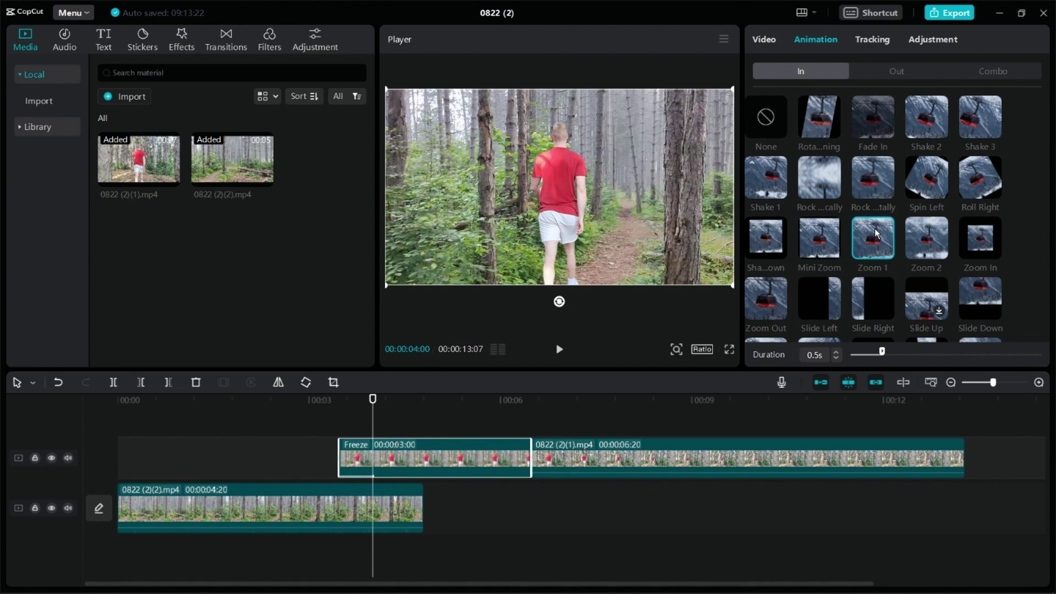
{"action": "left_click", "coordinate": [637, 445]}
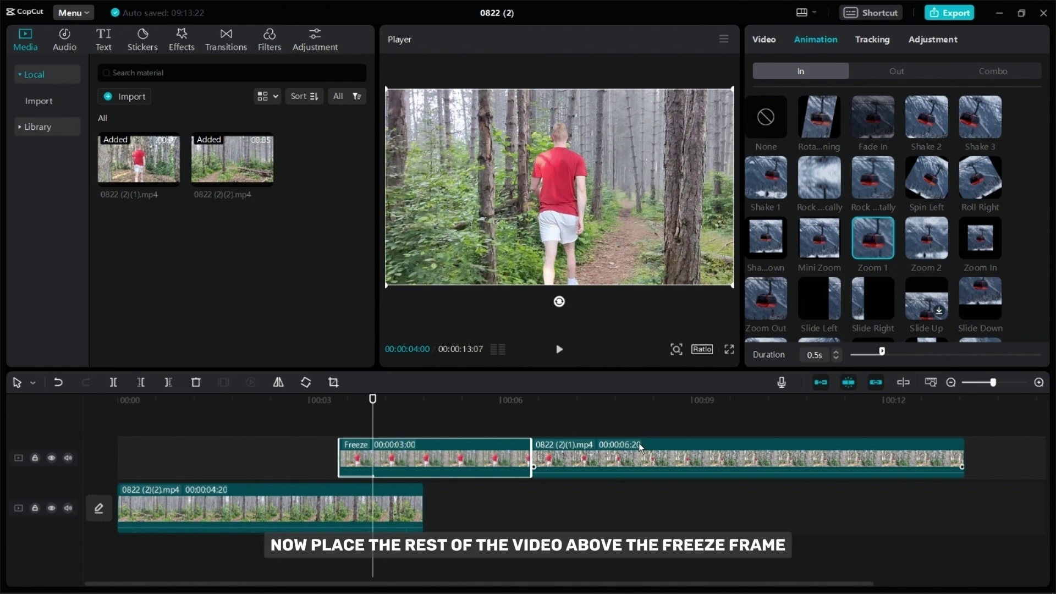
Step: Move the rest of the walking clip to a new top track and freeze its frame at 00:00:04:10
{"action": "left_click_drag", "start_coordinate": [637, 447], "coordinate": [413, 447]}
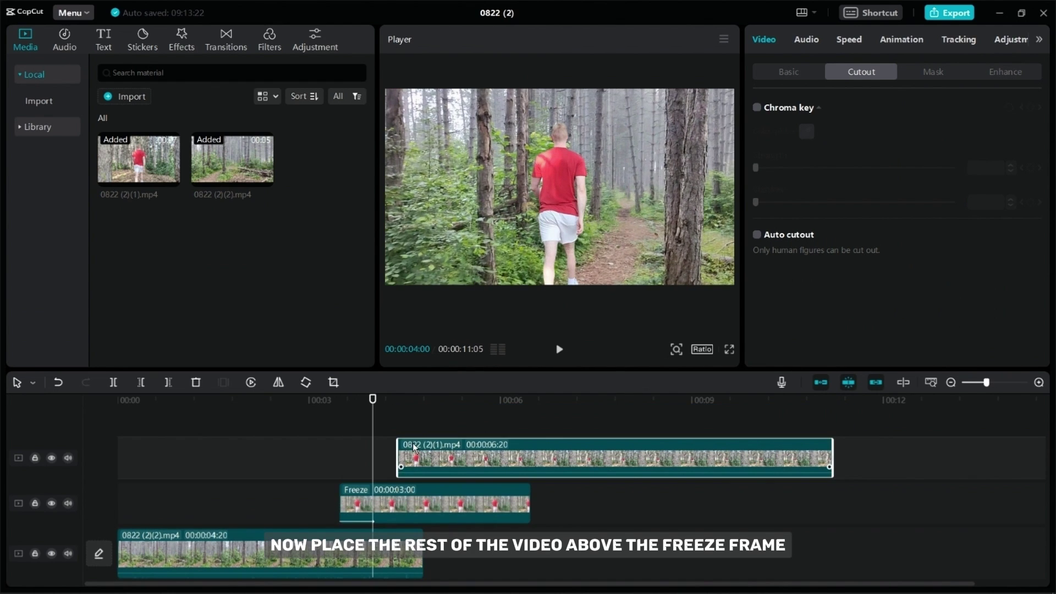
{"action": "left_click", "coordinate": [394, 424]}
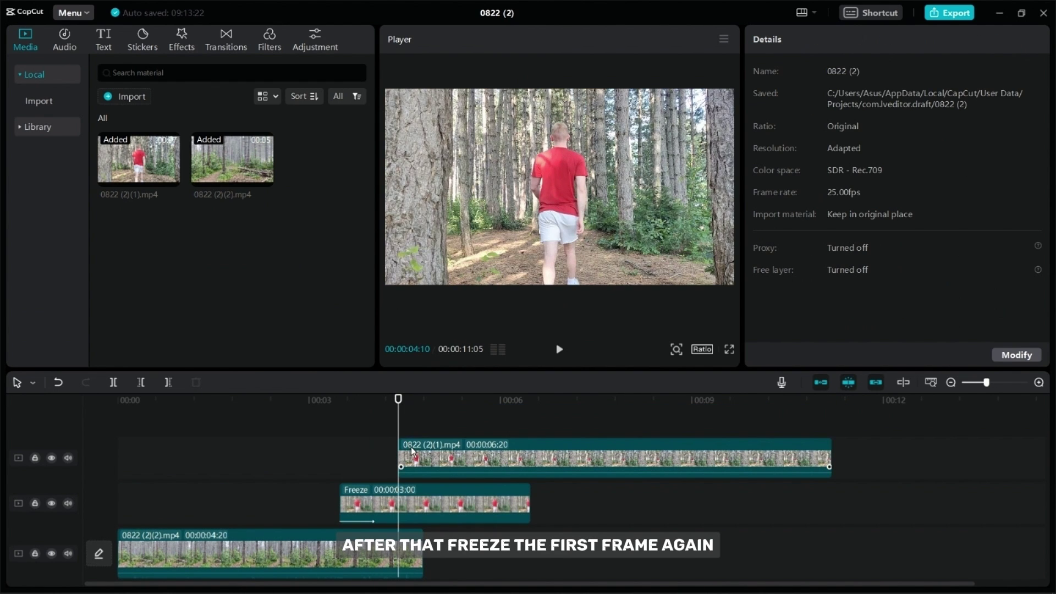
{"action": "left_click", "coordinate": [414, 451]}
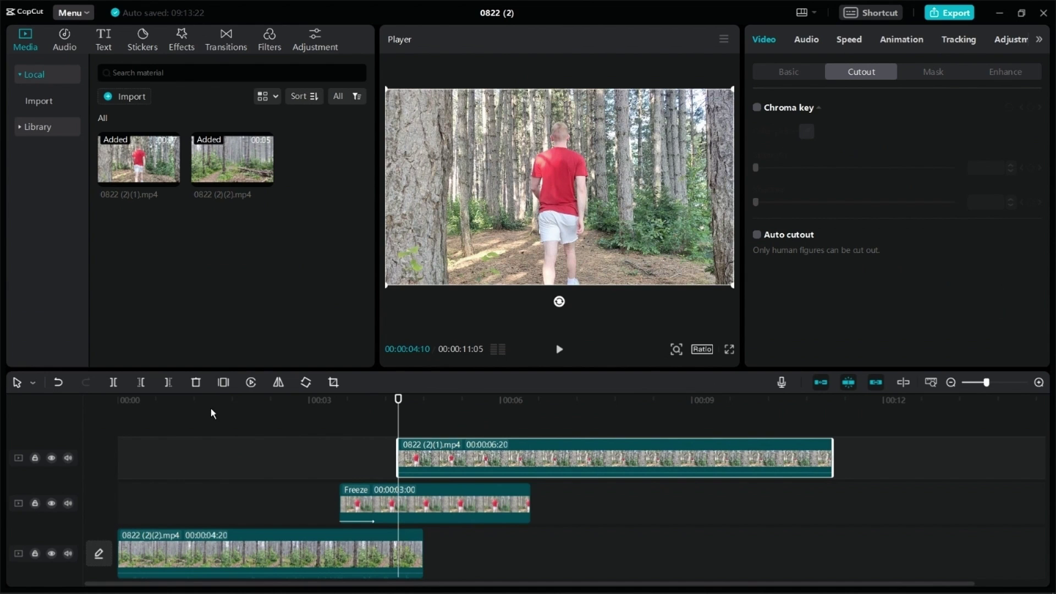
{"action": "left_click", "coordinate": [223, 382]}
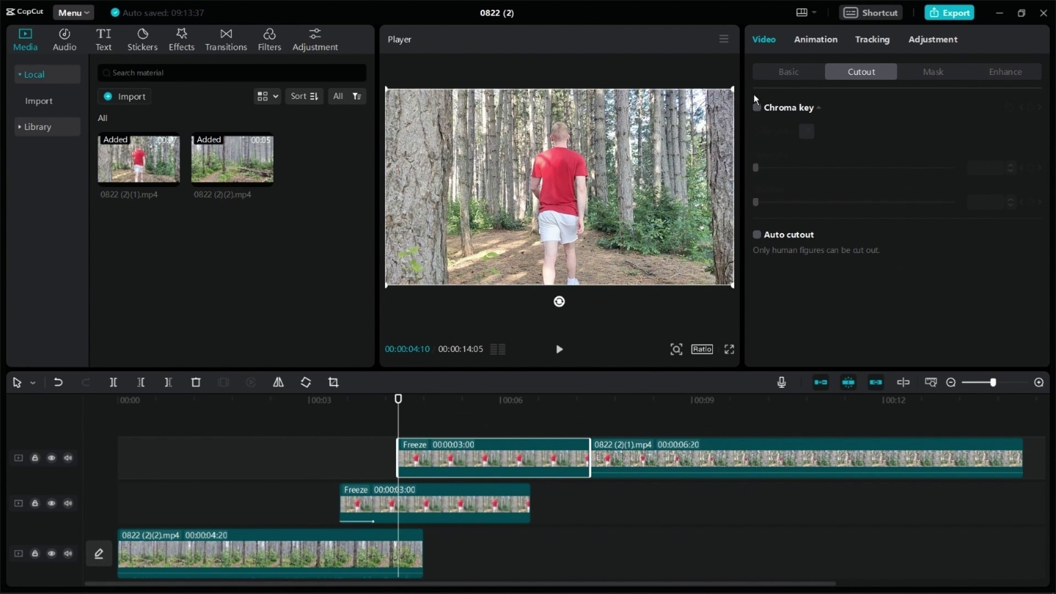
Step: Give the new freeze a 0.2s Fade In intro and trim it to end at the playhead
{"action": "left_click", "coordinate": [834, 43]}
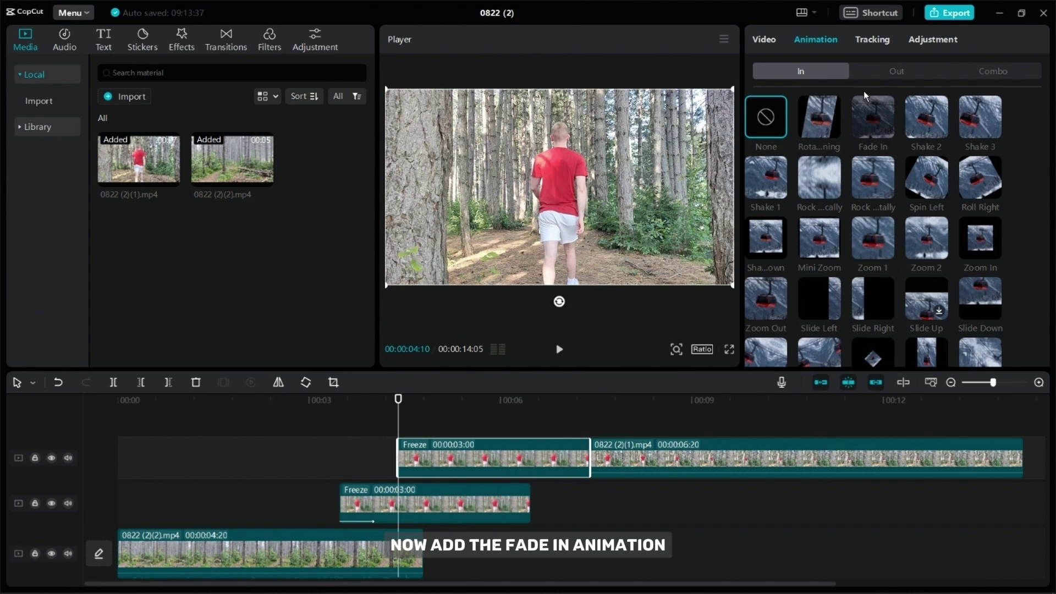
{"action": "left_click", "coordinate": [885, 108]}
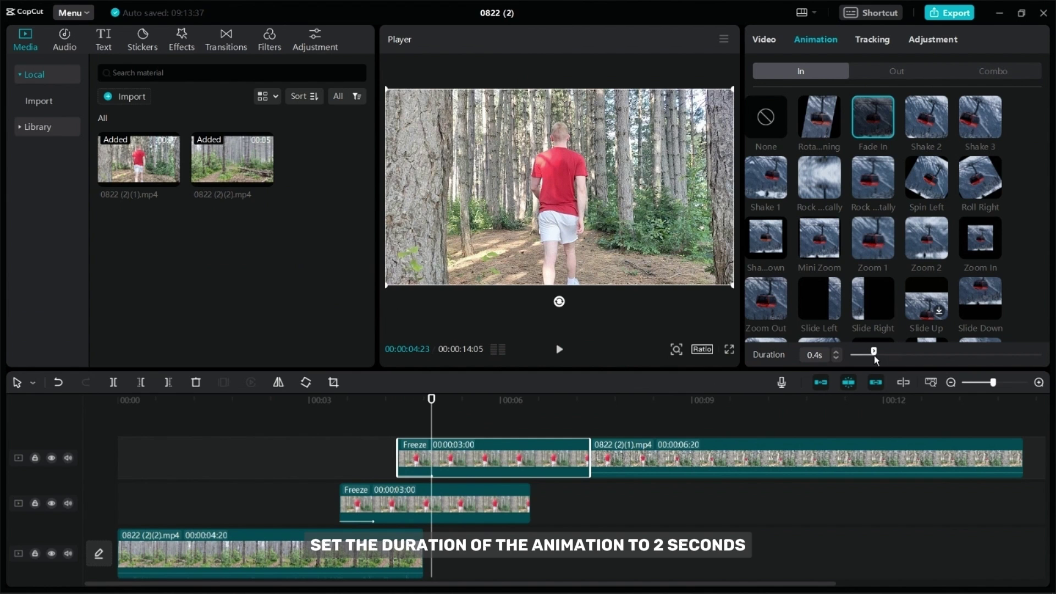
{"action": "left_click", "coordinate": [865, 352]}
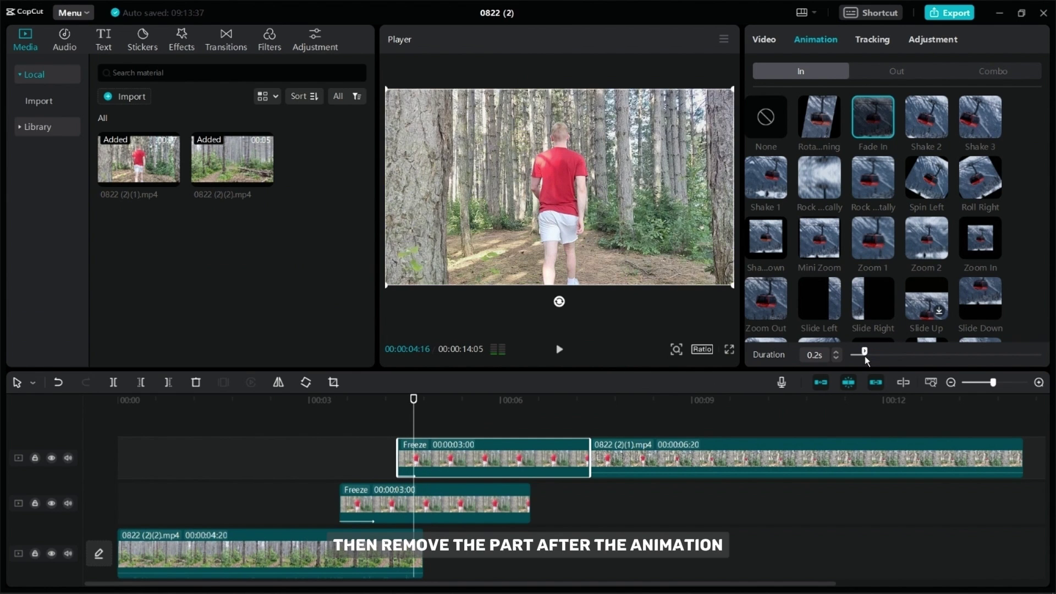
{"action": "left_click_drag", "start_coordinate": [588, 449], "coordinate": [413, 492]}
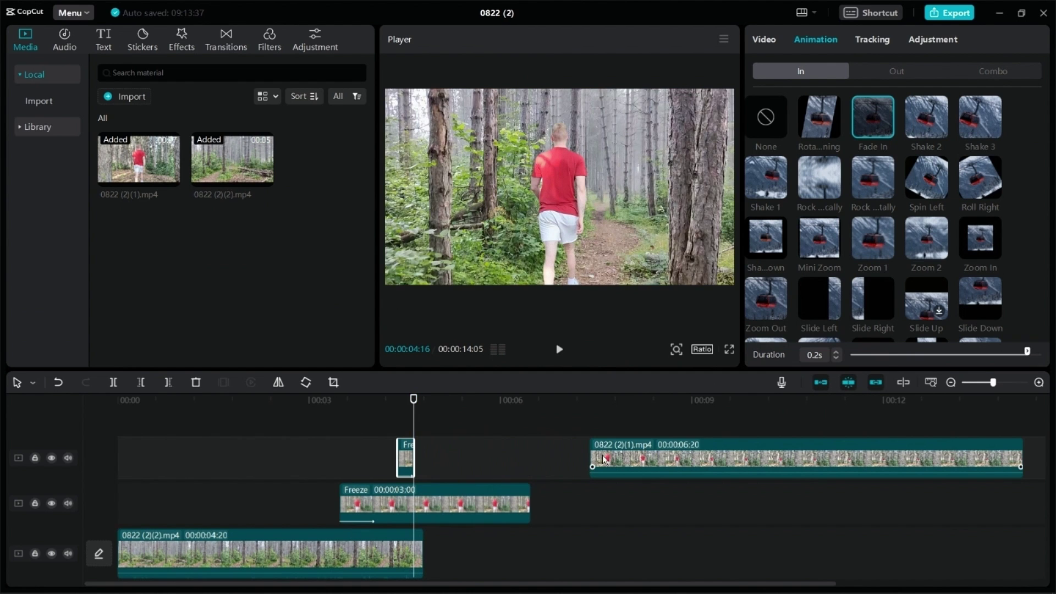
Step: Slide the walking clip against the short freeze and preview the transition from 00:00:02:22
{"action": "left_click_drag", "start_coordinate": [607, 459], "coordinate": [381, 463]}
{"action": "left_click", "coordinate": [301, 461]}
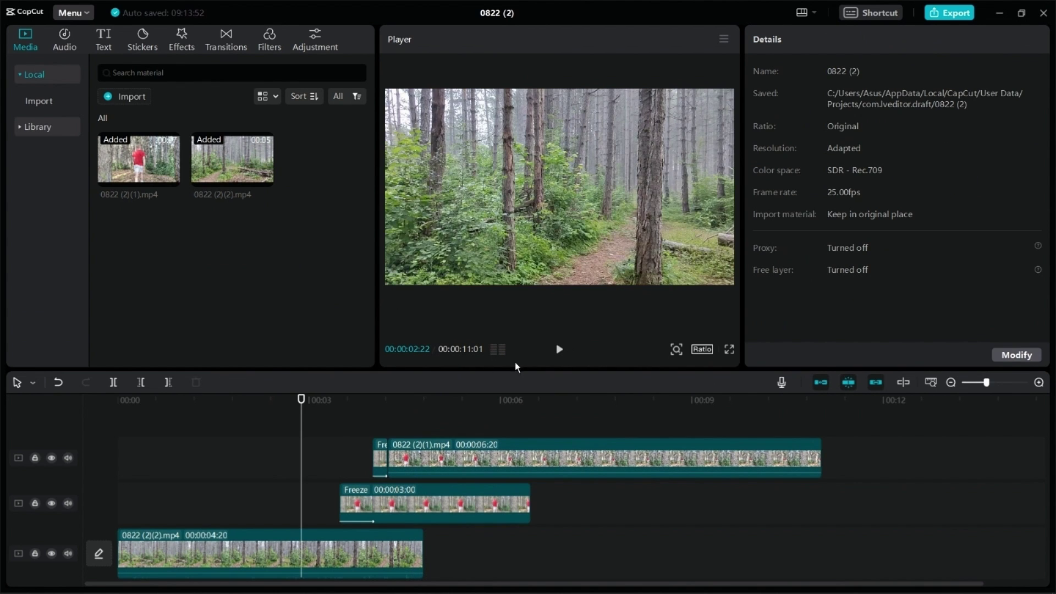
{"action": "left_click", "coordinate": [557, 352]}
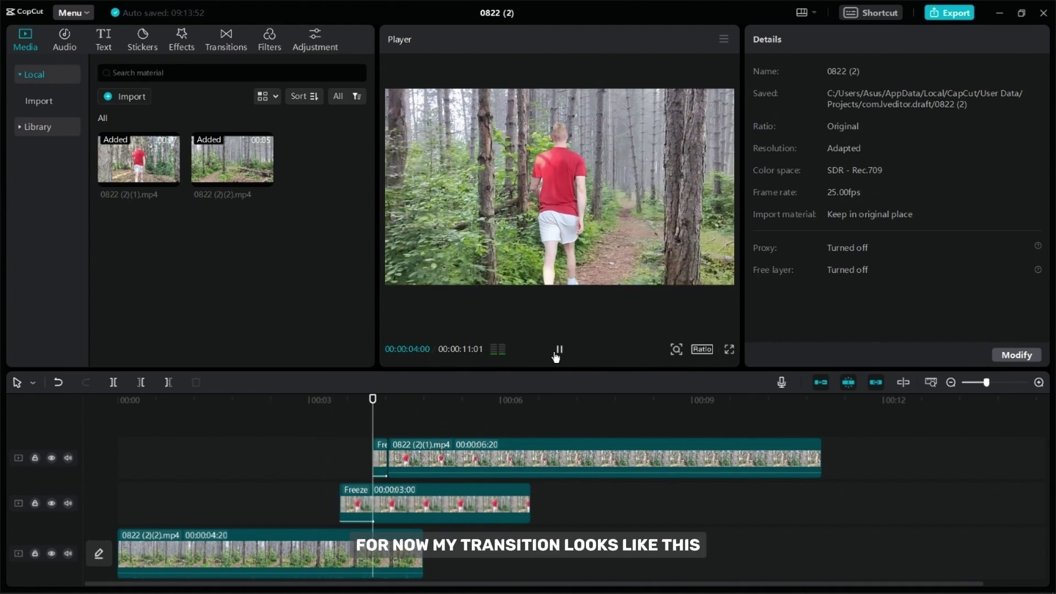
{"action": "left_click", "coordinate": [556, 352]}
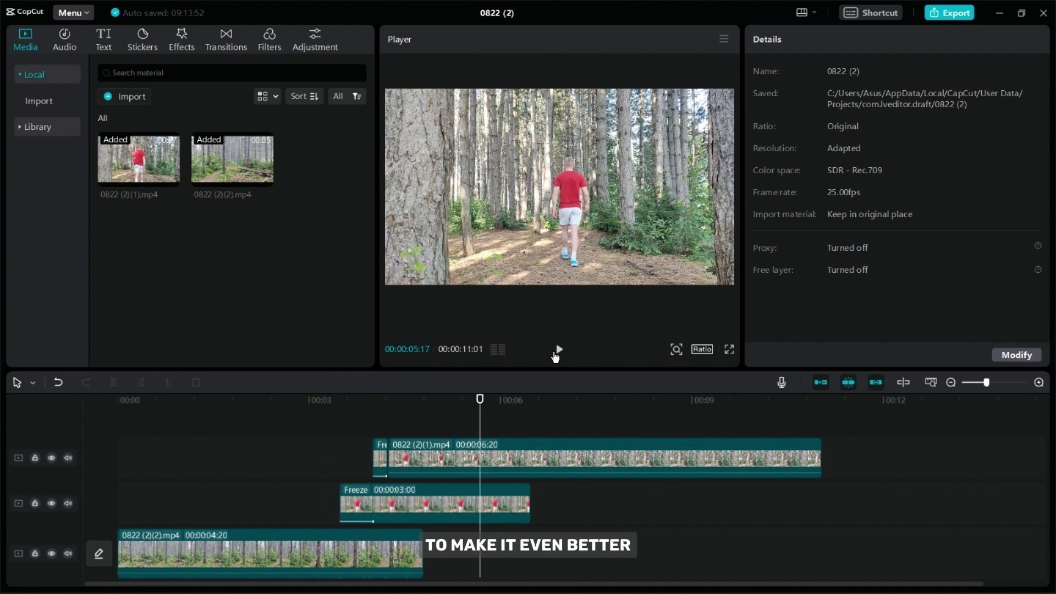
{"action": "left_click", "coordinate": [339, 461]}
{"action": "scroll", "coordinate": [336, 459], "scroll_direction": "down", "scroll_amount": 1}
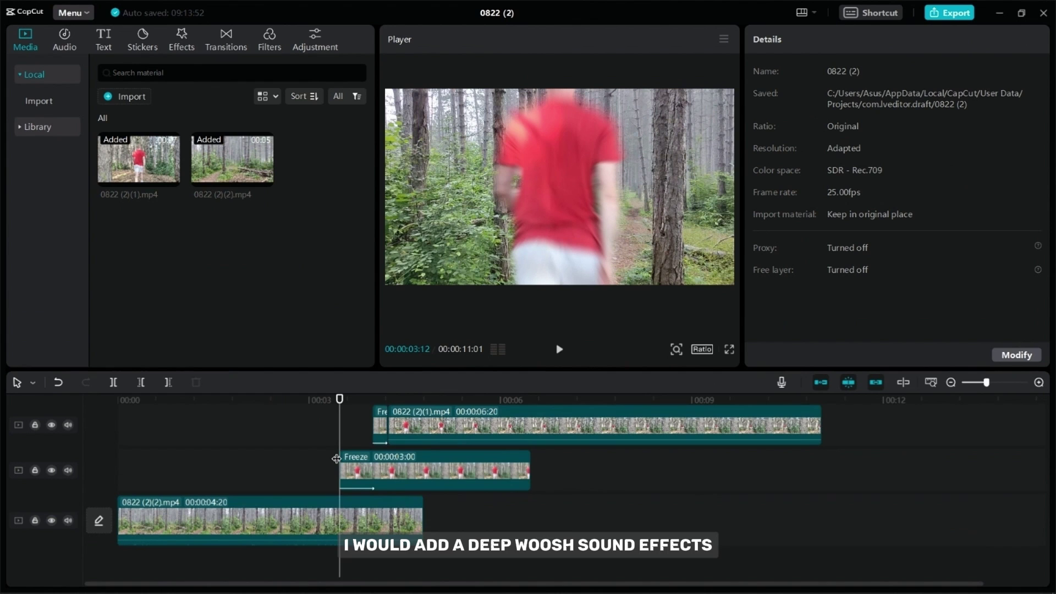
Step: Add the Deep woosh sound effect under the freeze frame at -7.8dB volume
{"action": "left_click", "coordinate": [71, 44]}
{"action": "left_click", "coordinate": [47, 102]}
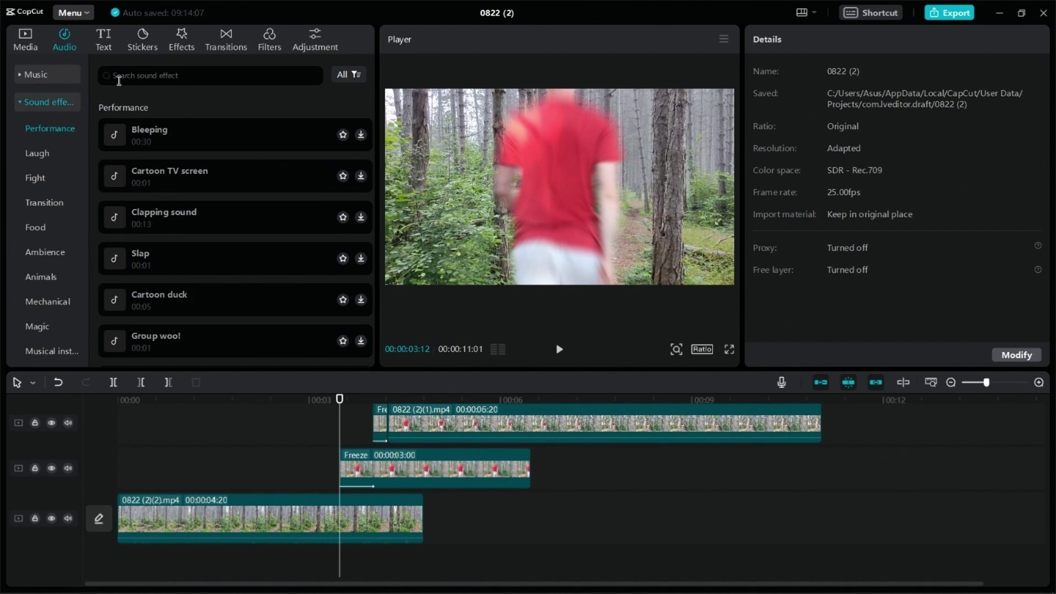
{"action": "key", "text": "Return"}
{"action": "left_click", "coordinate": [356, 115]}
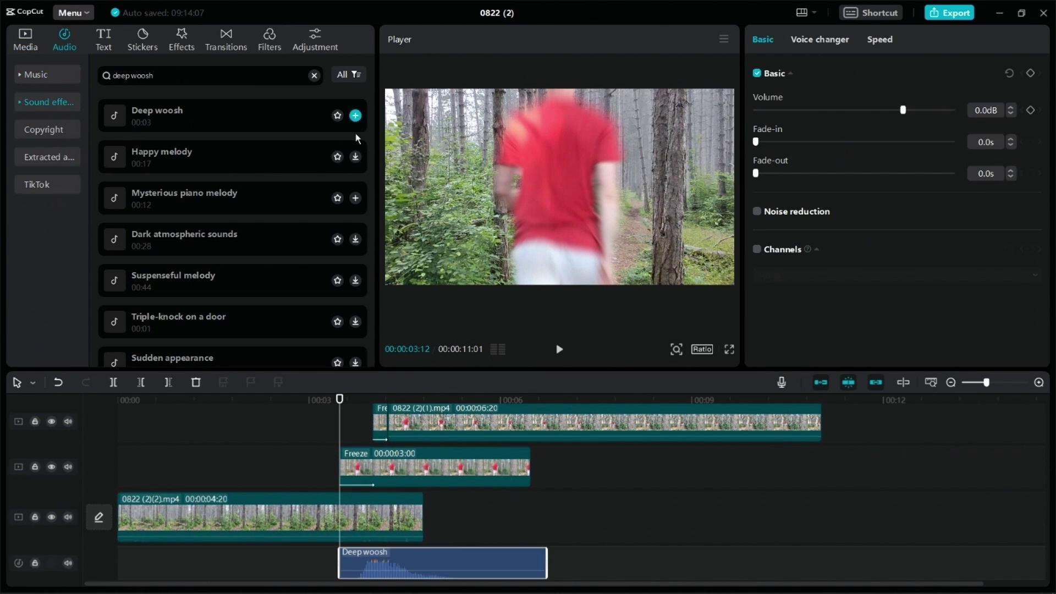
{"action": "left_click_drag", "start_coordinate": [417, 519], "coordinate": [394, 533]}
{"action": "scroll", "coordinate": [418, 508], "scroll_direction": "up", "scroll_amount": 1}
{"action": "scroll", "coordinate": [457, 495], "scroll_direction": "down", "scroll_amount": 2}
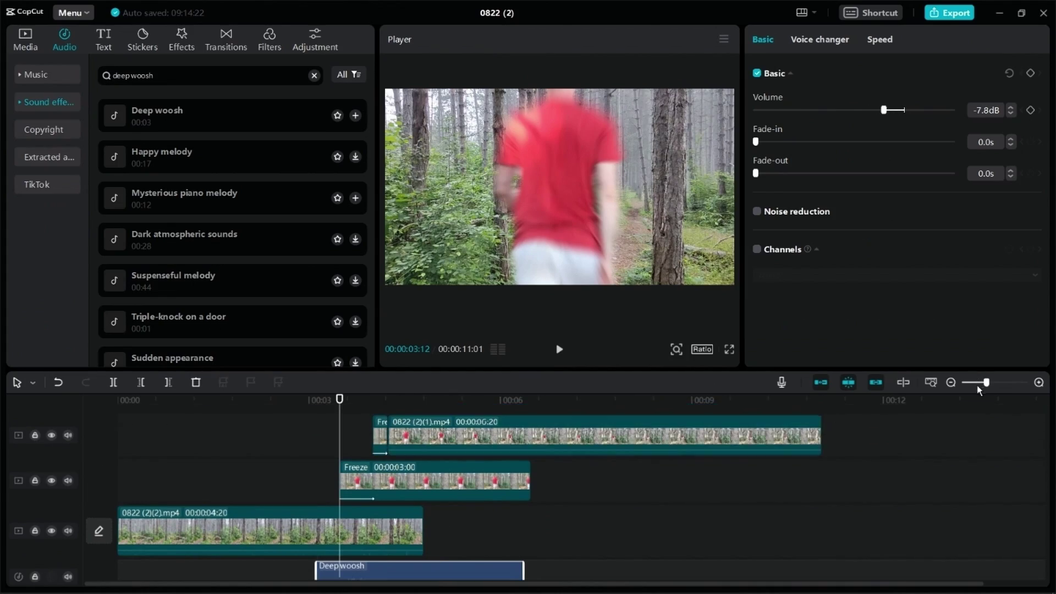
{"action": "left_click", "coordinate": [117, 440]}
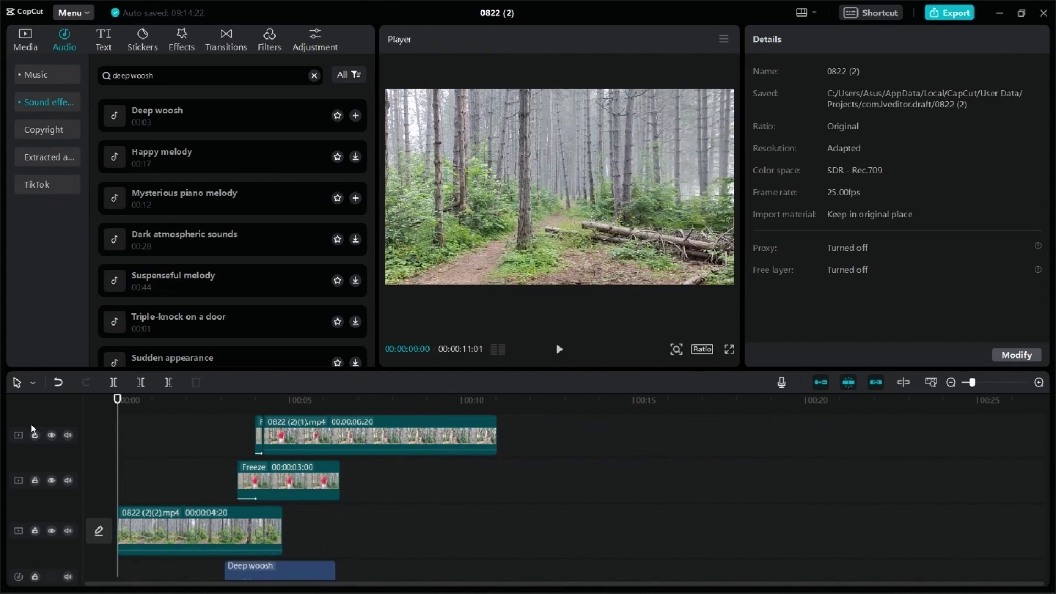
Step: Review the full edit and export it as a 12-second 1080P mp4
{"action": "left_click", "coordinate": [566, 349]}
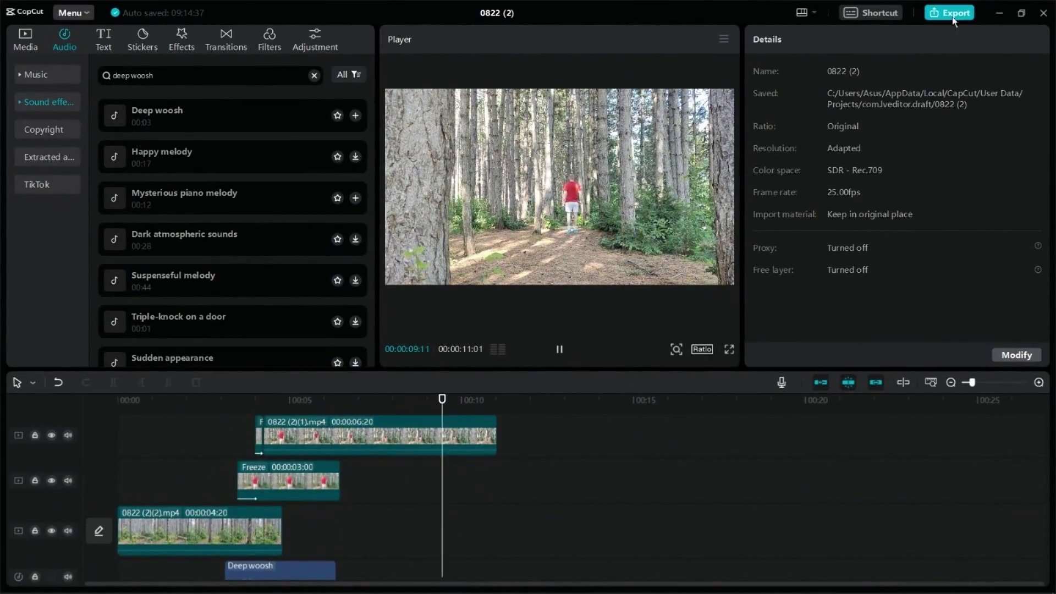
{"action": "left_click", "coordinate": [952, 13]}
{"action": "left_click", "coordinate": [649, 497]}
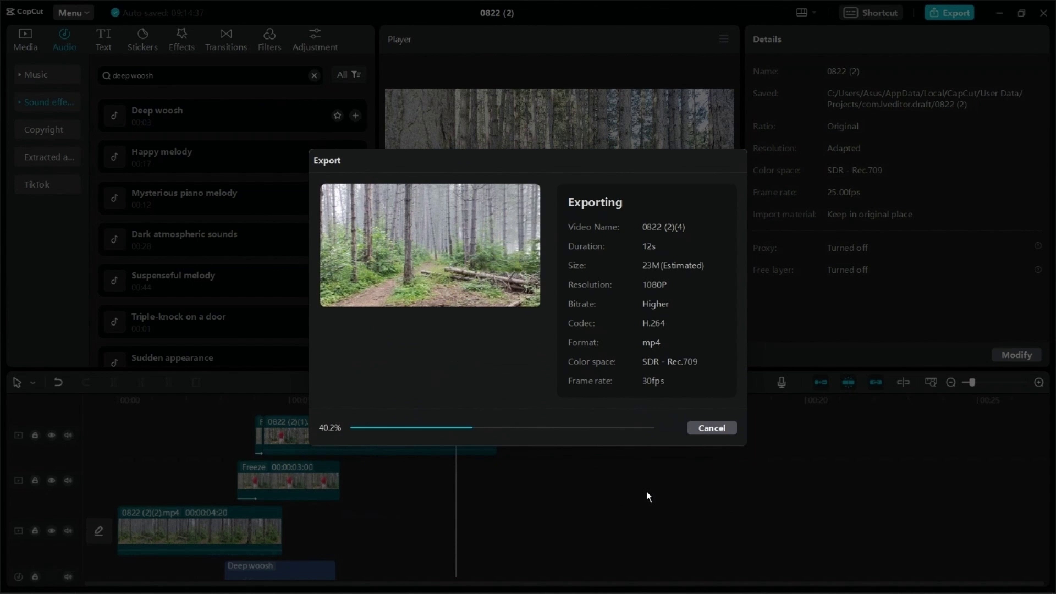